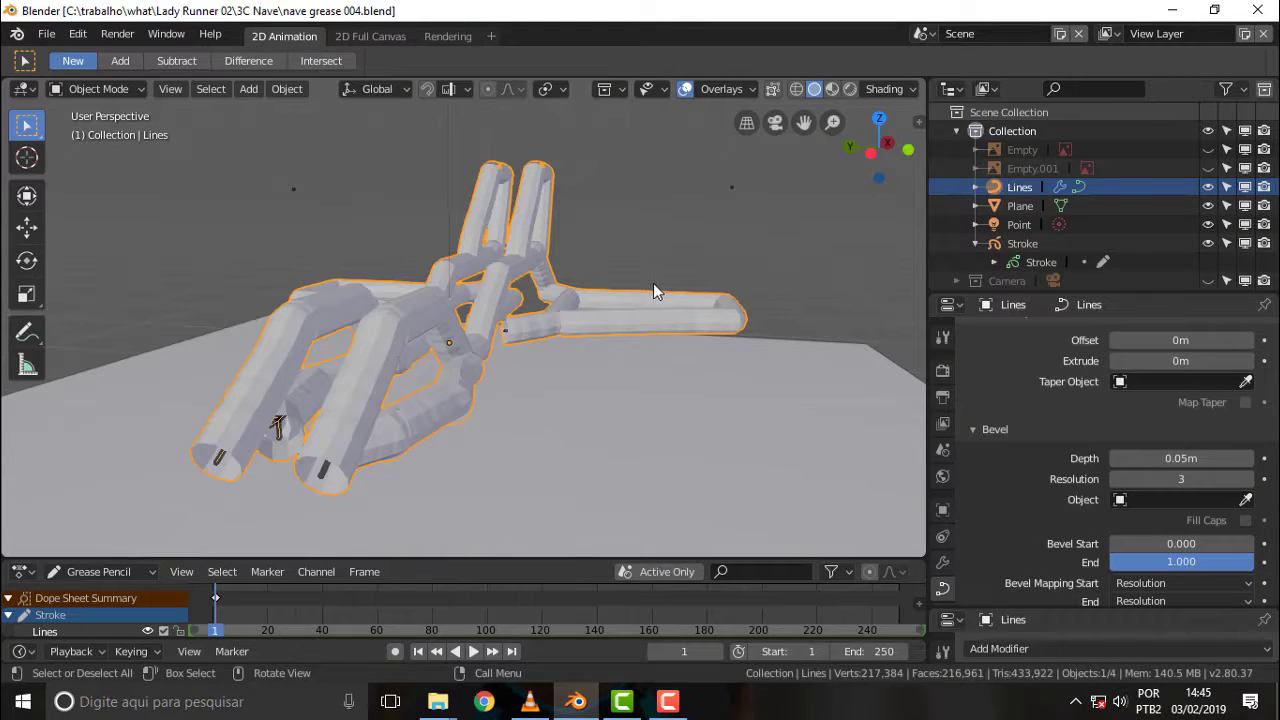
Hide the Stroke grease-pencil object, reselect Lines, and scroll its properties to Bevel.
{"action": "mouse_move", "coordinate": [653, 283]}
{"action": "middle_mouse_down"}
{"action": "mouse_move", "coordinate": [619, 236]}
{"action": "mouse_move", "coordinate": [677, 233]}
{"action": "mouse_move", "coordinate": [587, 241]}
{"action": "mouse_move", "coordinate": [595, 266]}
{"action": "middle_mouse_up"}
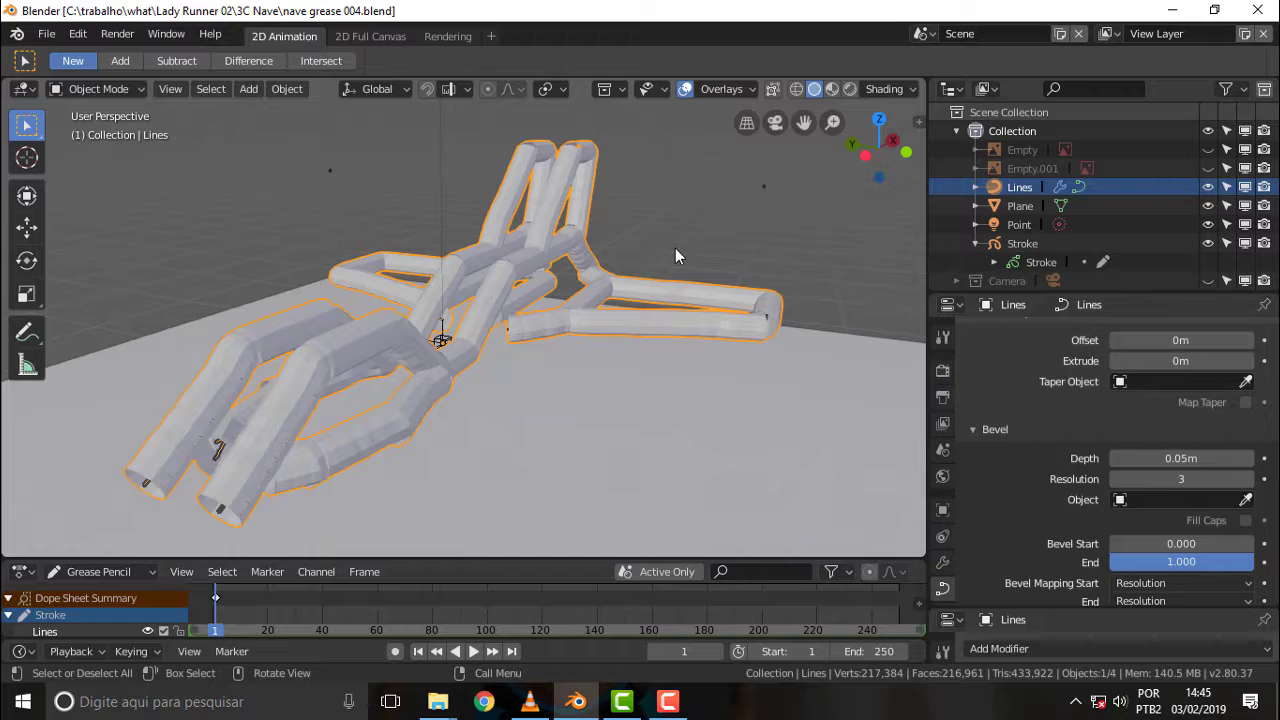
{"action": "mouse_move", "coordinate": [675, 250]}
{"action": "middle_mouse_down"}
{"action": "mouse_move", "coordinate": [772, 250]}
{"action": "mouse_move", "coordinate": [782, 235]}
{"action": "mouse_move", "coordinate": [749, 224]}
{"action": "mouse_move", "coordinate": [770, 219]}
{"action": "middle_mouse_up"}
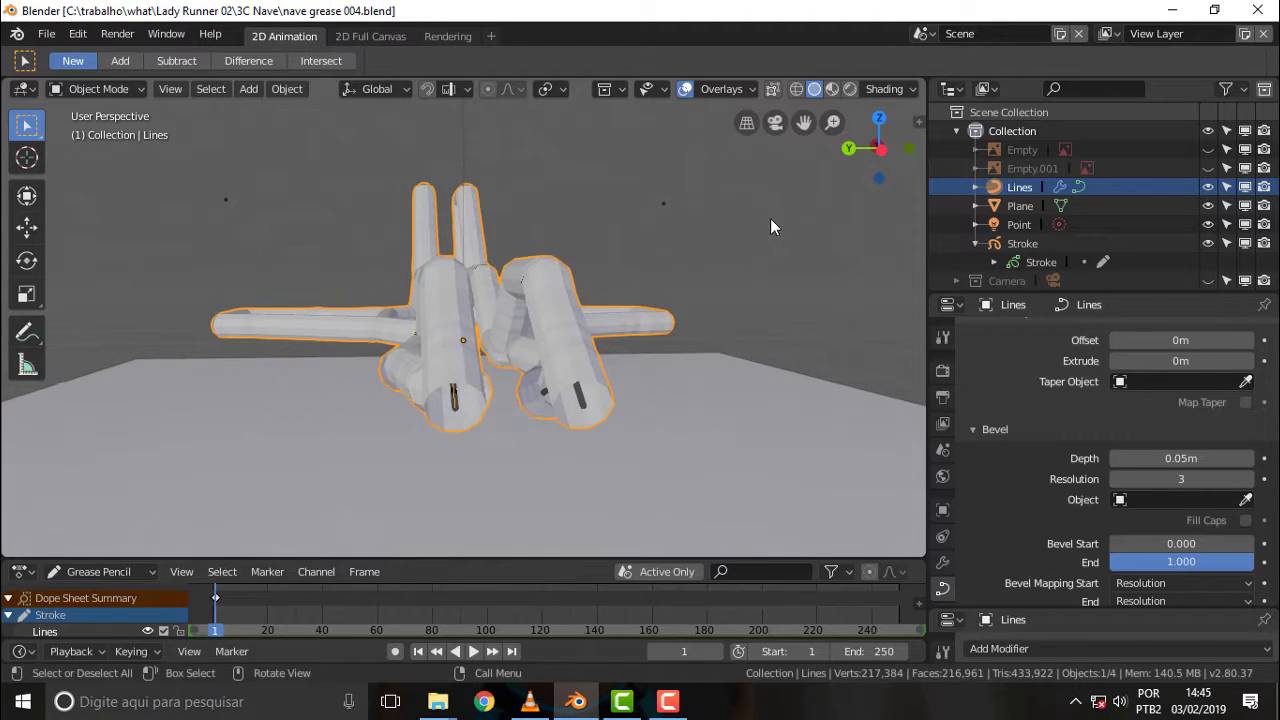
{"action": "left_click", "coordinate": [1022, 244]}
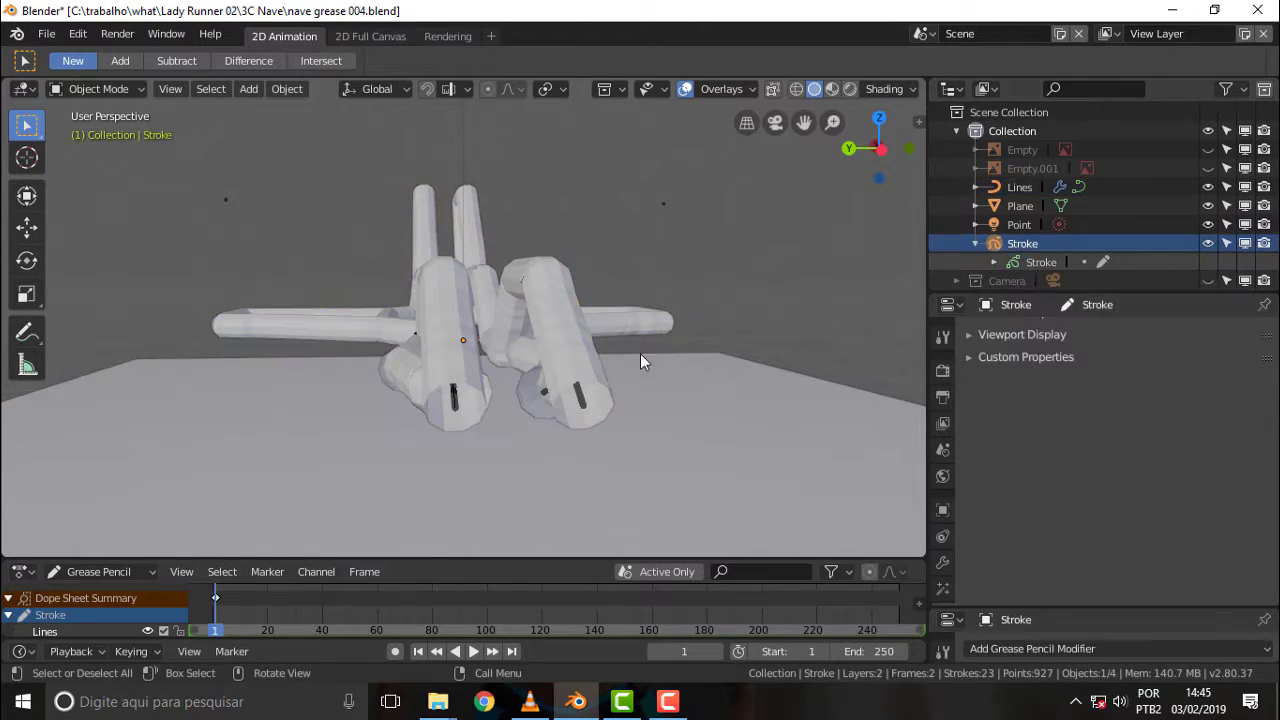
{"action": "left_click", "coordinate": [1207, 243]}
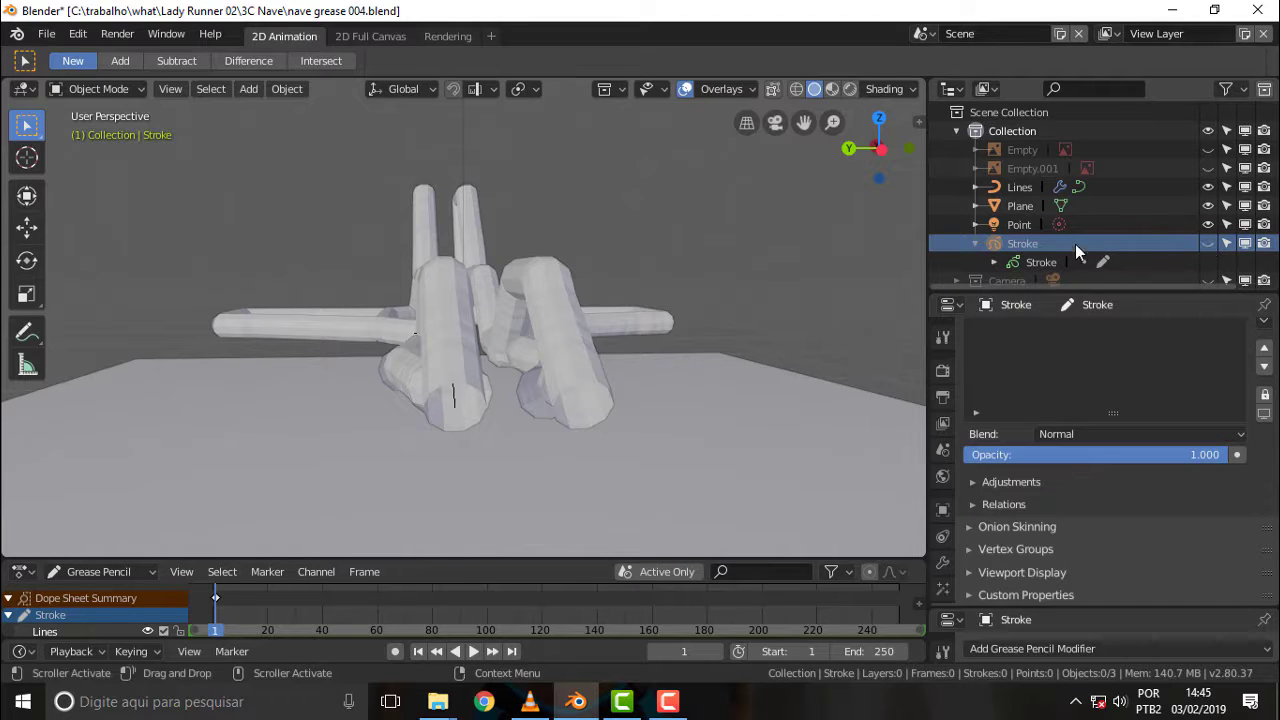
{"action": "left_click", "coordinate": [1047, 186]}
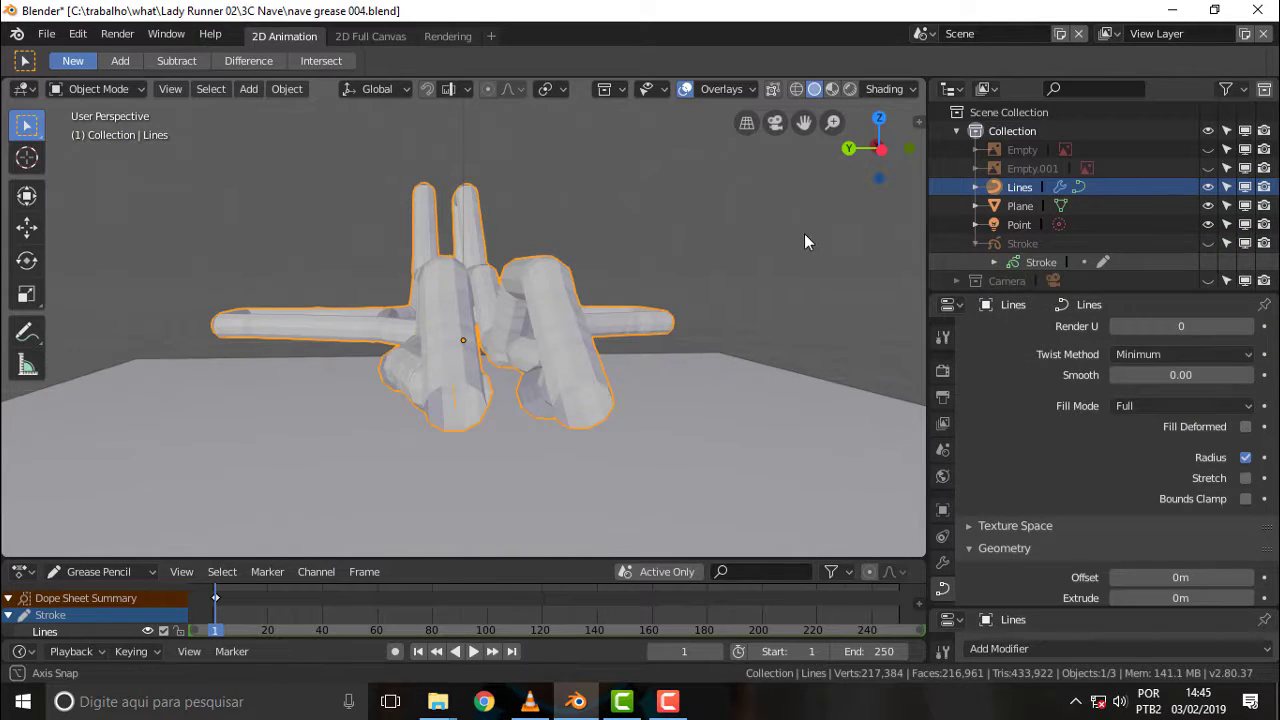
{"action": "mouse_move", "coordinate": [804, 233]}
{"action": "middle_mouse_down"}
{"action": "mouse_move", "coordinate": [726, 243]}
{"action": "mouse_move", "coordinate": [777, 308]}
{"action": "middle_mouse_up"}
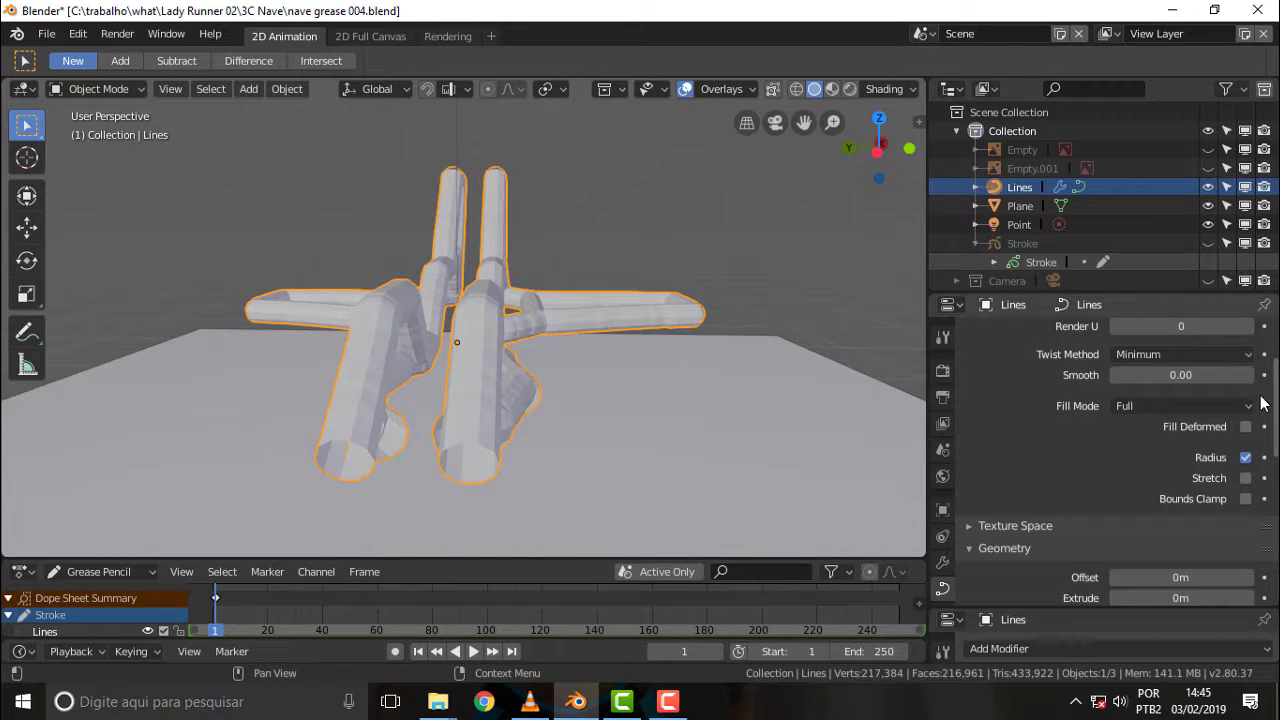
{"action": "left_click_drag", "start_coordinate": [1277, 413], "coordinate": [1277, 357]}
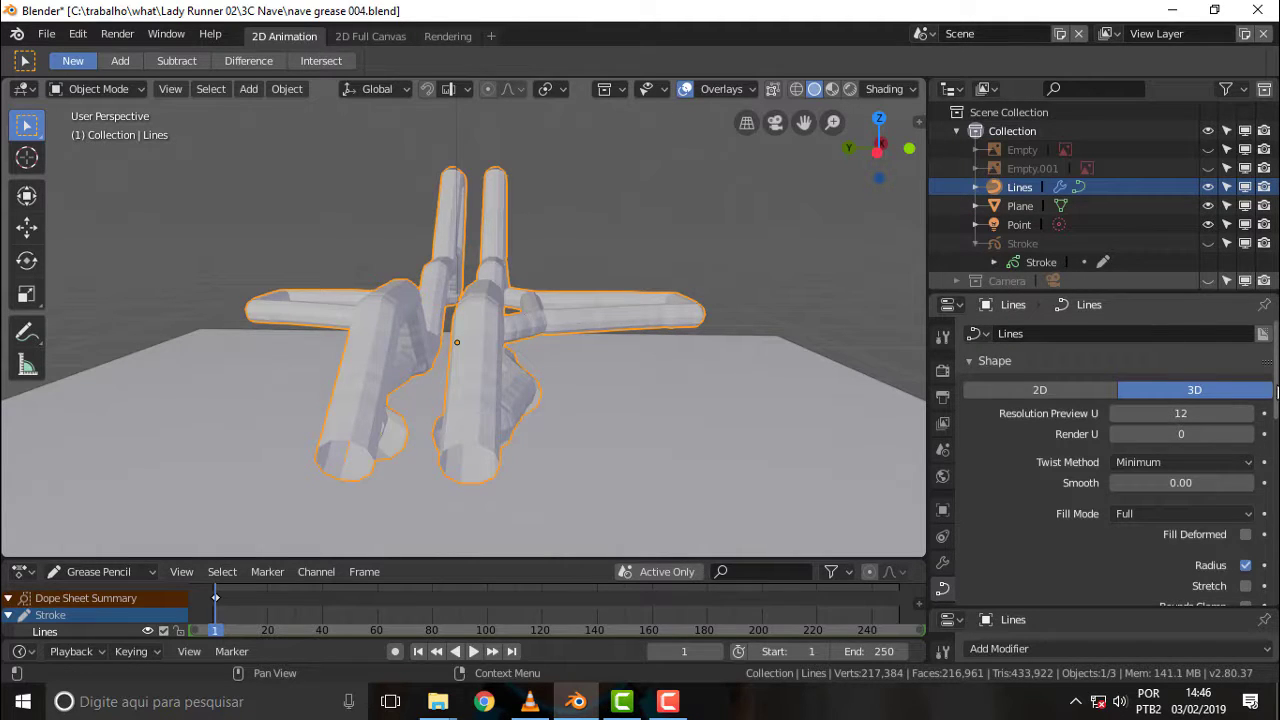
{"action": "left_click_drag", "start_coordinate": [1274, 380], "coordinate": [1274, 509]}
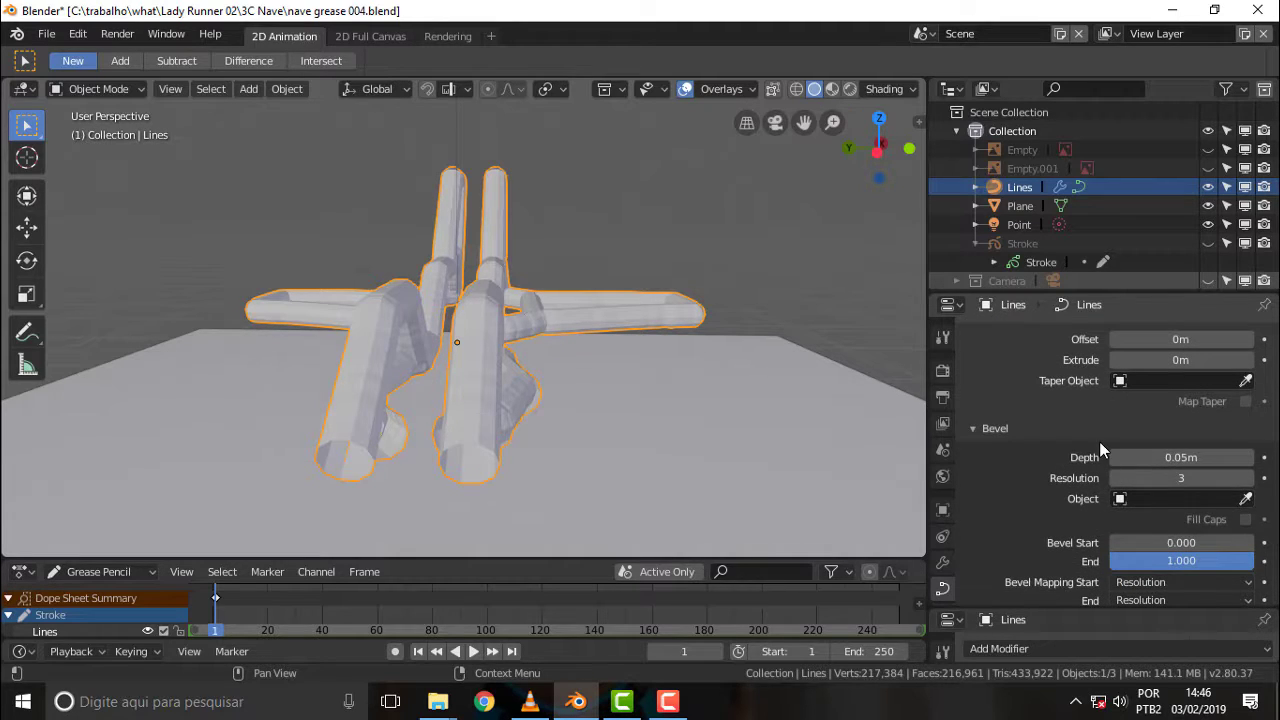
Set the Lines curve's bevel depth to 0.01 m.
{"action": "left_click", "coordinate": [1180, 457]}
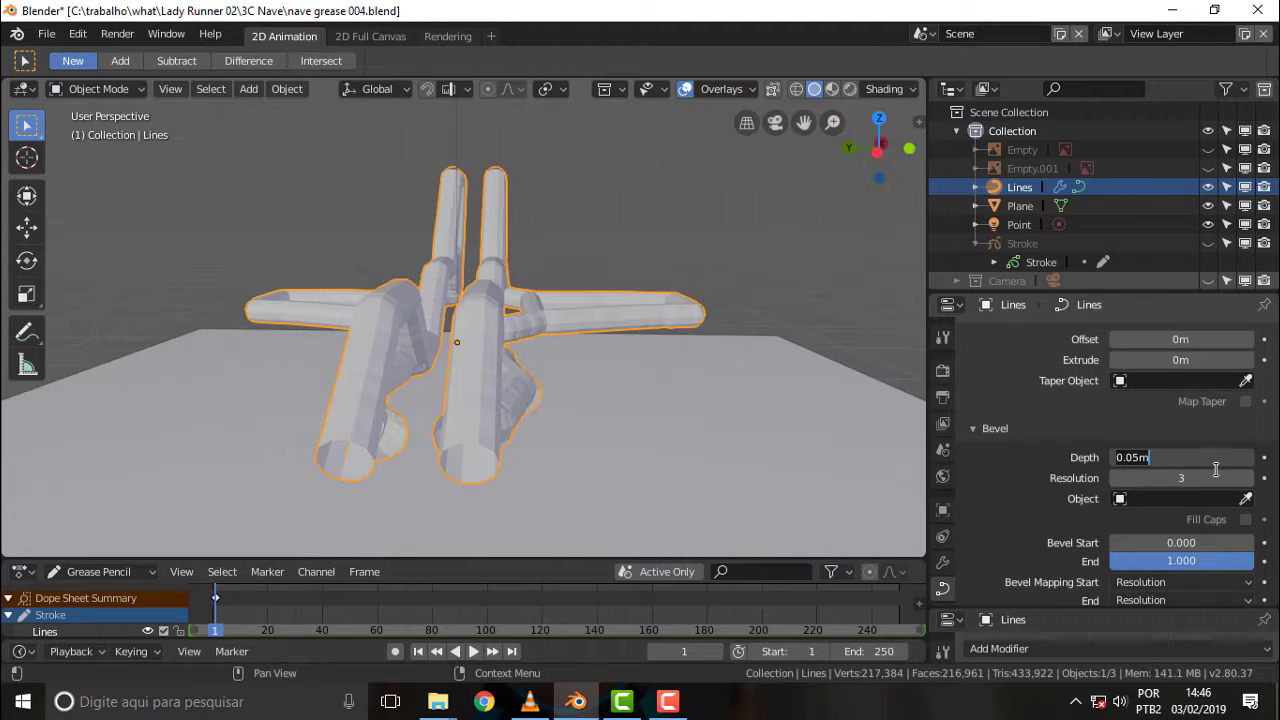
{"action": "key", "text": "BackSpace"}
{"action": "key", "text": "BackSpace"}
{"action": "key", "text": "BackSpace"}
{"action": "type", "text": "1"}
{"action": "key", "text": "Return"}
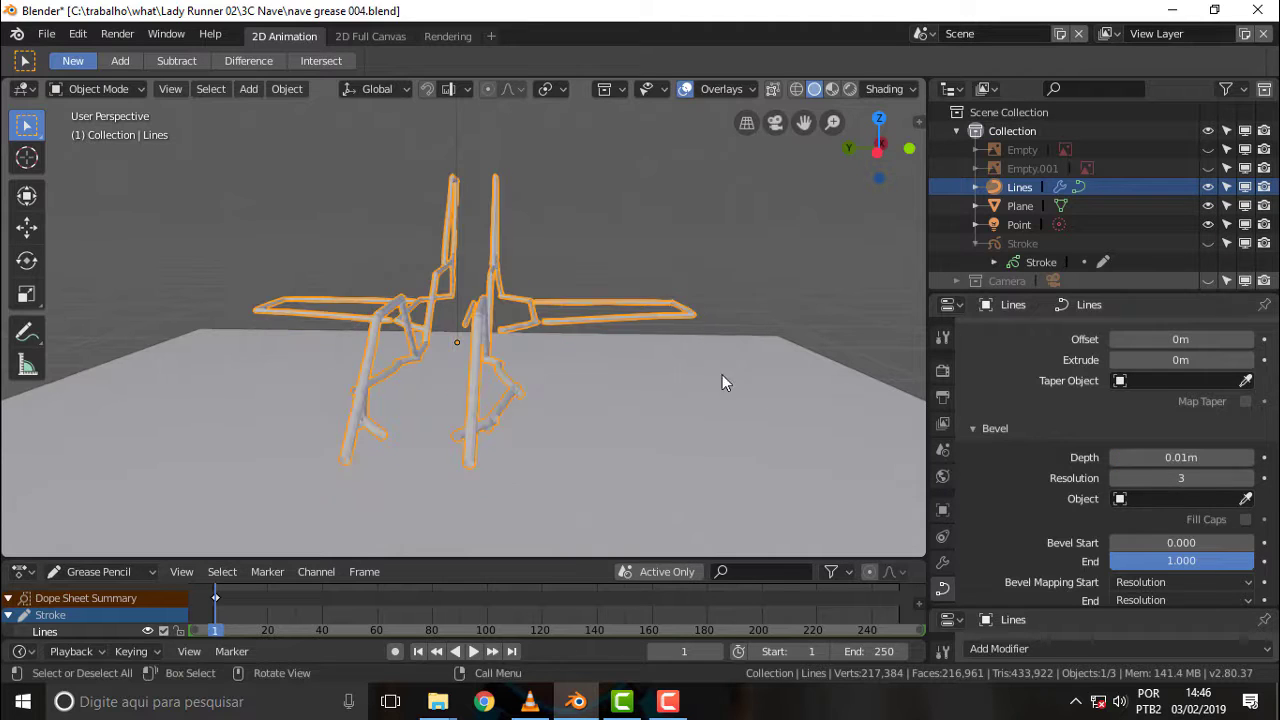
{"action": "middle_click_drag", "start_coordinate": [631, 275], "coordinate": [620, 274]}
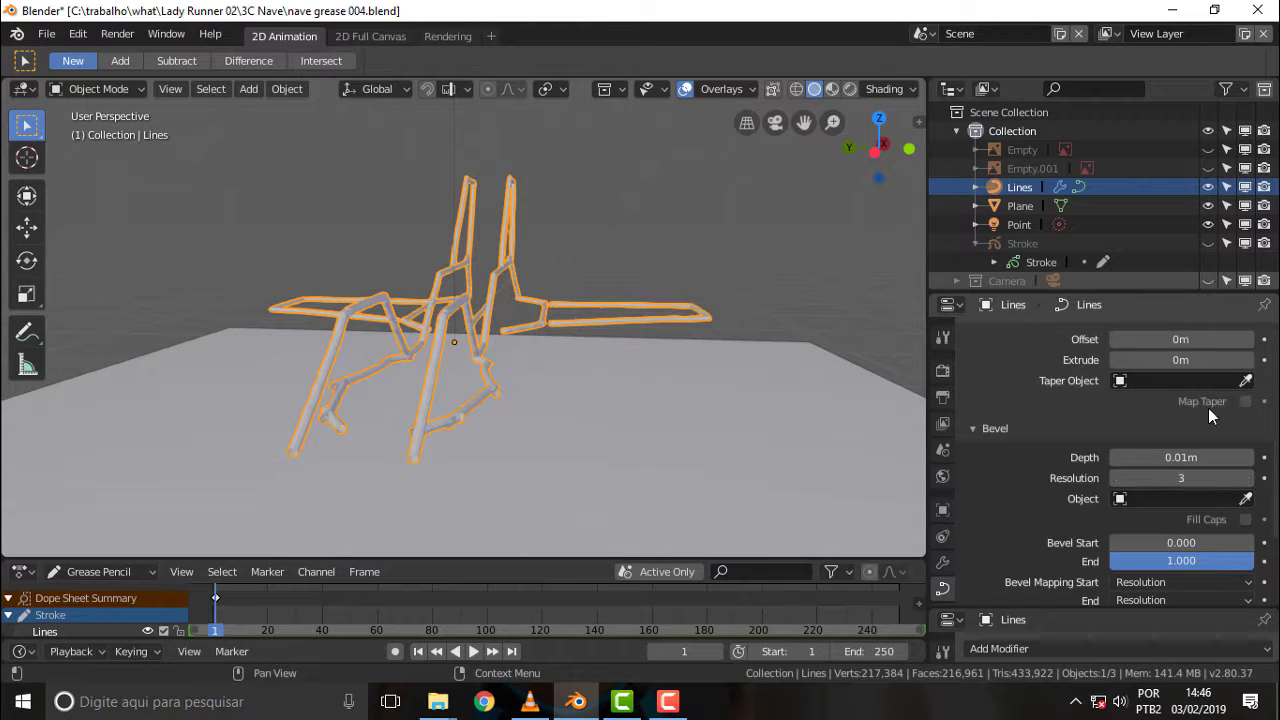
Set the curve's Extrude to 0.02 m.
{"action": "left_click_drag", "start_coordinate": [1191, 351], "coordinate": [1175, 352]}
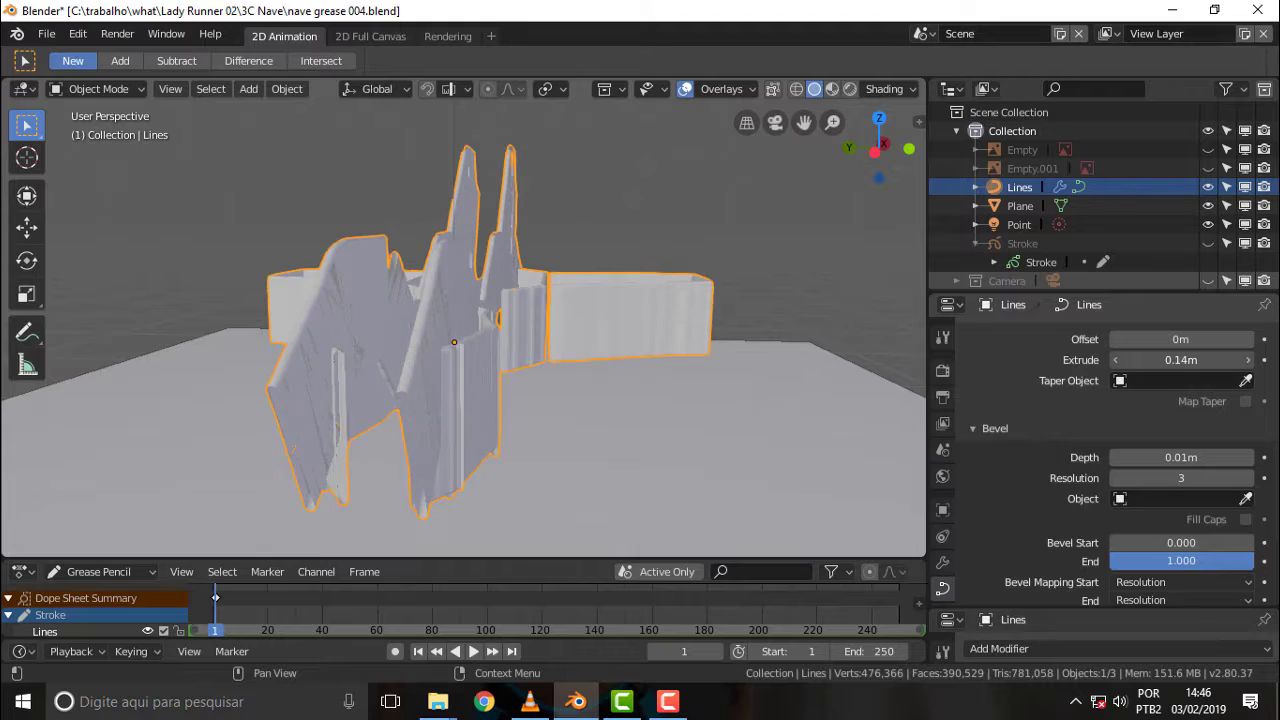
{"action": "mouse_move", "coordinate": [1175, 359]}
{"action": "left_mouse_down"}
{"action": "mouse_move", "coordinate": [1215, 359]}
{"action": "mouse_move", "coordinate": [1180, 360]}
{"action": "left_mouse_up"}
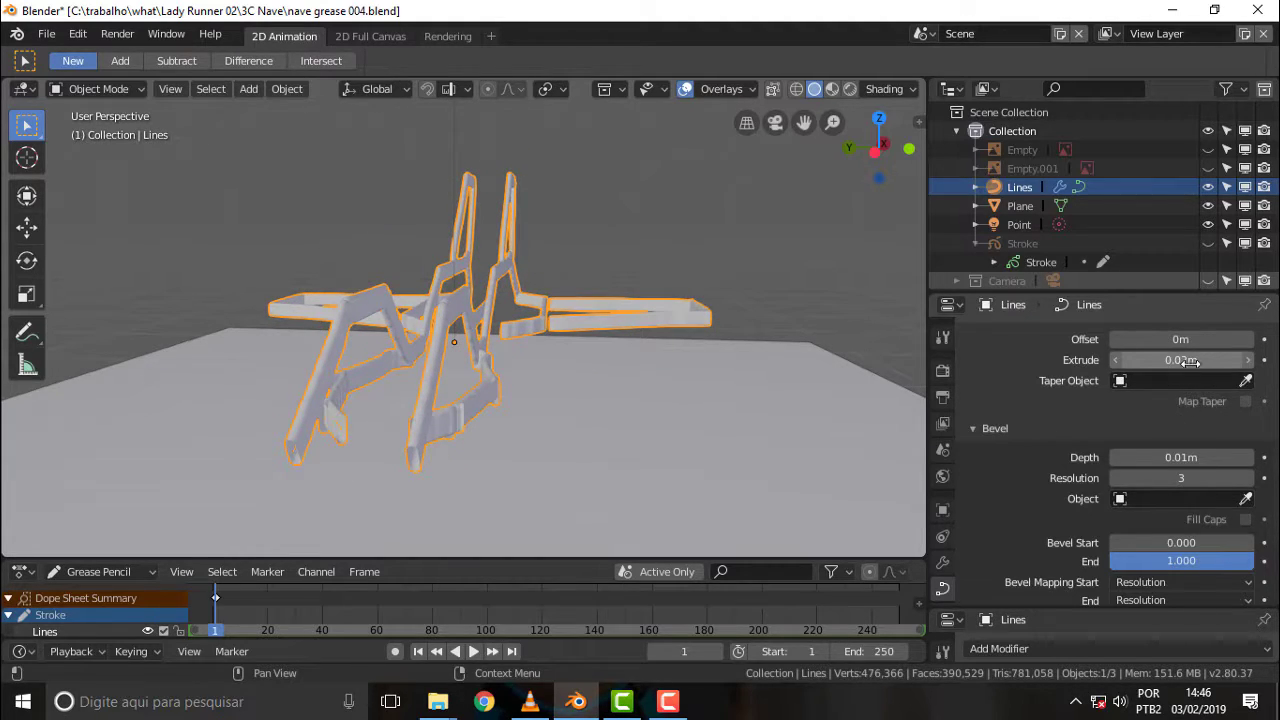
{"action": "left_click", "coordinate": [1199, 360]}
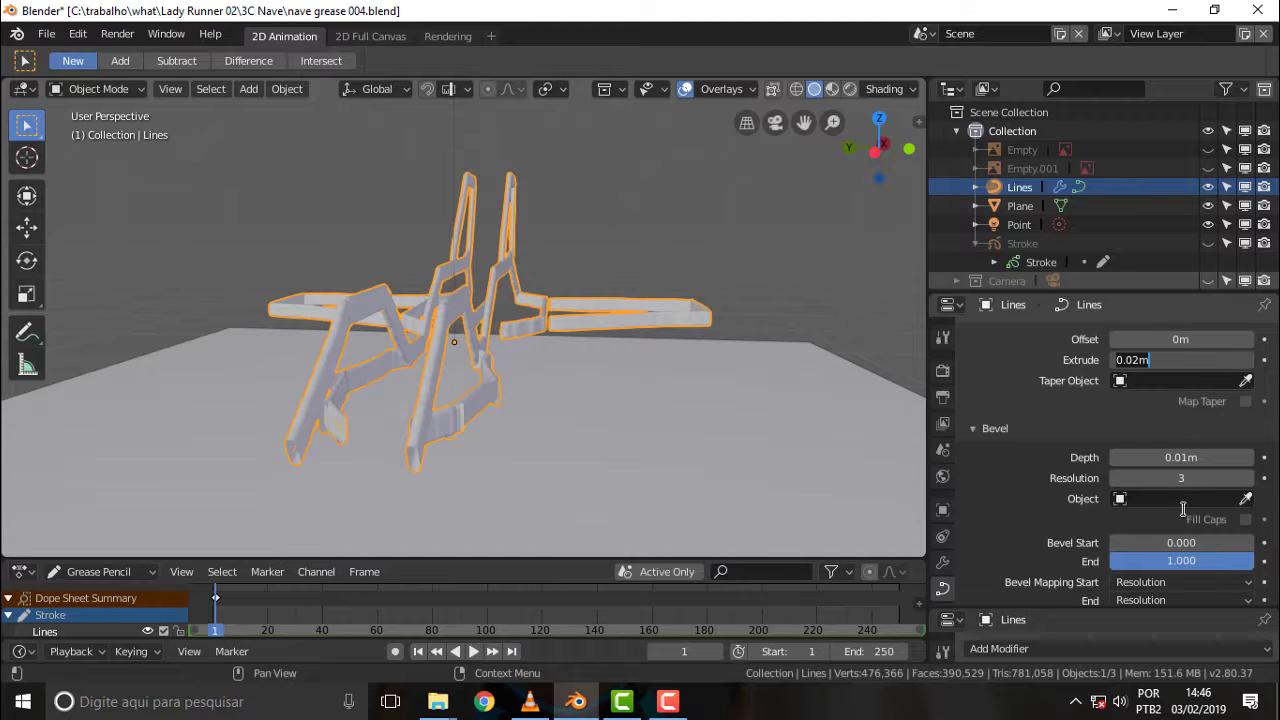
{"action": "left_click", "coordinate": [1181, 459]}
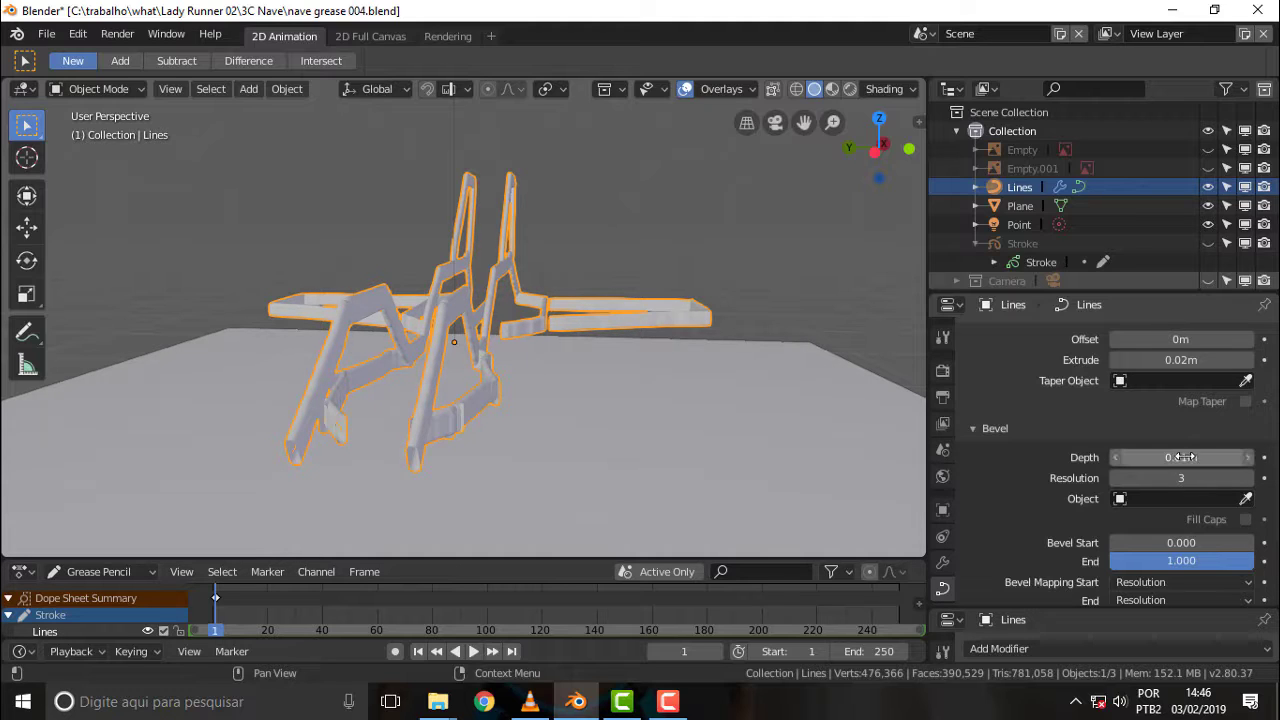
Lower the bevel depth further to 0.005 m.
{"action": "left_click", "coordinate": [1163, 457]}
{"action": "left_click", "coordinate": [1139, 457]}
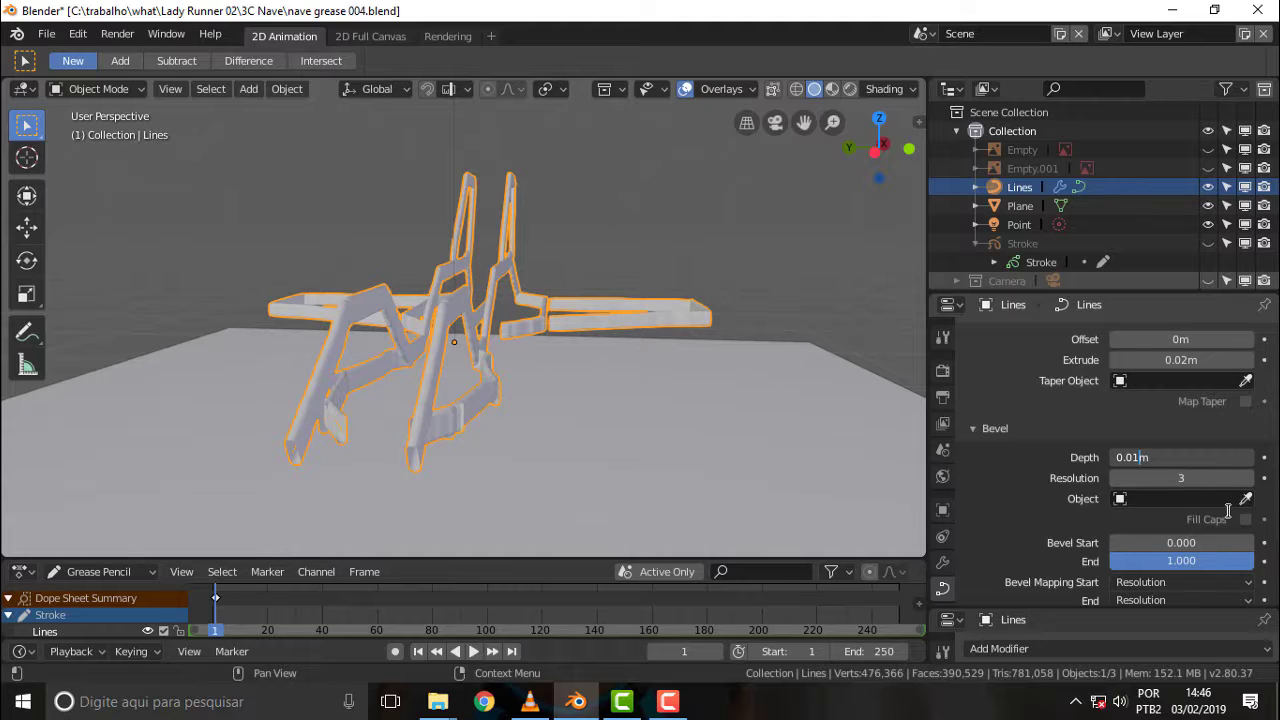
{"action": "key", "text": "BackSpace"}
{"action": "type", "text": "05"}
{"action": "key", "text": "Return"}
Orbit and zoom around the model to inspect the thin flat strips.
{"action": "mouse_move", "coordinate": [563, 328]}
{"action": "middle_mouse_down"}
{"action": "mouse_move", "coordinate": [743, 327]}
{"action": "mouse_move", "coordinate": [559, 336]}
{"action": "mouse_move", "coordinate": [592, 320]}
{"action": "mouse_move", "coordinate": [633, 322]}
{"action": "mouse_move", "coordinate": [573, 352]}
{"action": "middle_mouse_up"}
{"action": "scroll", "coordinate": [573, 352], "scroll_direction": "up", "scroll_amount": 2}
{"action": "mouse_move", "coordinate": [663, 330]}
{"action": "middle_mouse_down"}
{"action": "mouse_move", "coordinate": [541, 314]}
{"action": "mouse_move", "coordinate": [444, 333]}
{"action": "mouse_move", "coordinate": [615, 318]}
{"action": "middle_mouse_up"}
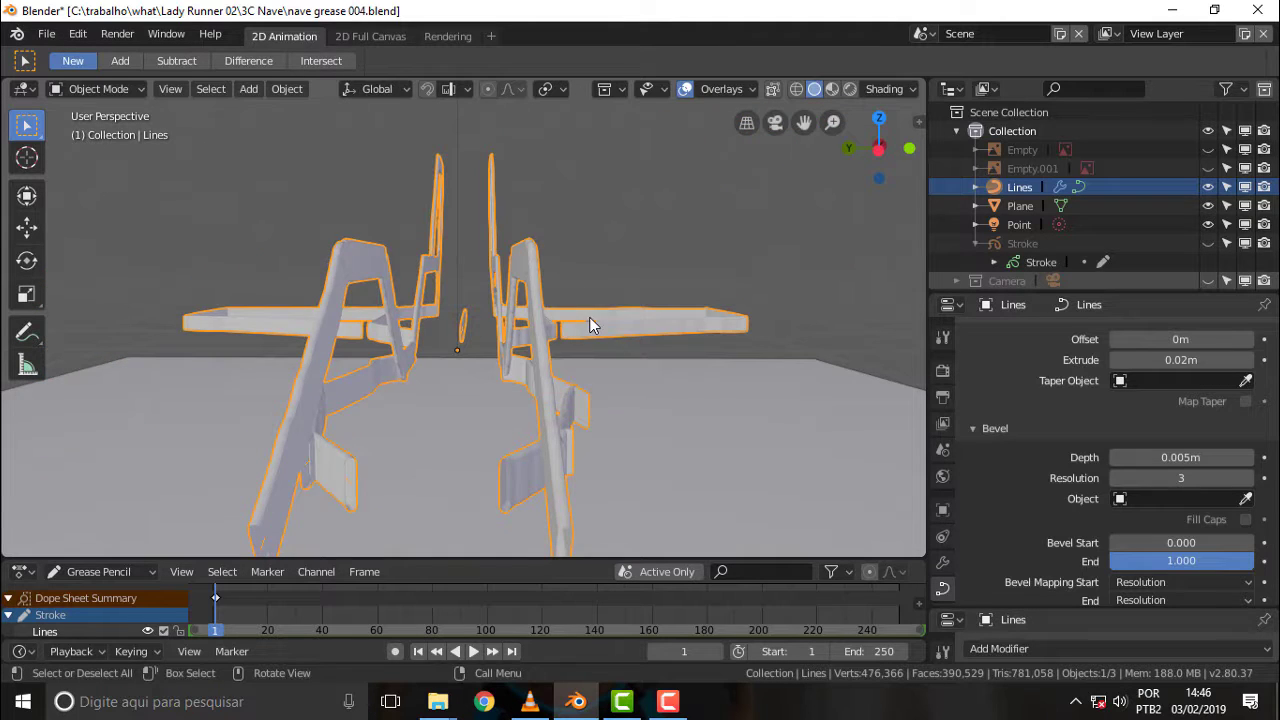
{"action": "scroll", "coordinate": [575, 318], "scroll_direction": "down", "scroll_amount": 2}
{"action": "scroll", "coordinate": [575, 318], "scroll_direction": "down", "scroll_amount": 1}
{"action": "mouse_move", "coordinate": [801, 325]}
{"action": "middle_mouse_down"}
{"action": "mouse_move", "coordinate": [694, 318]}
{"action": "mouse_move", "coordinate": [711, 317]}
{"action": "middle_mouse_up"}
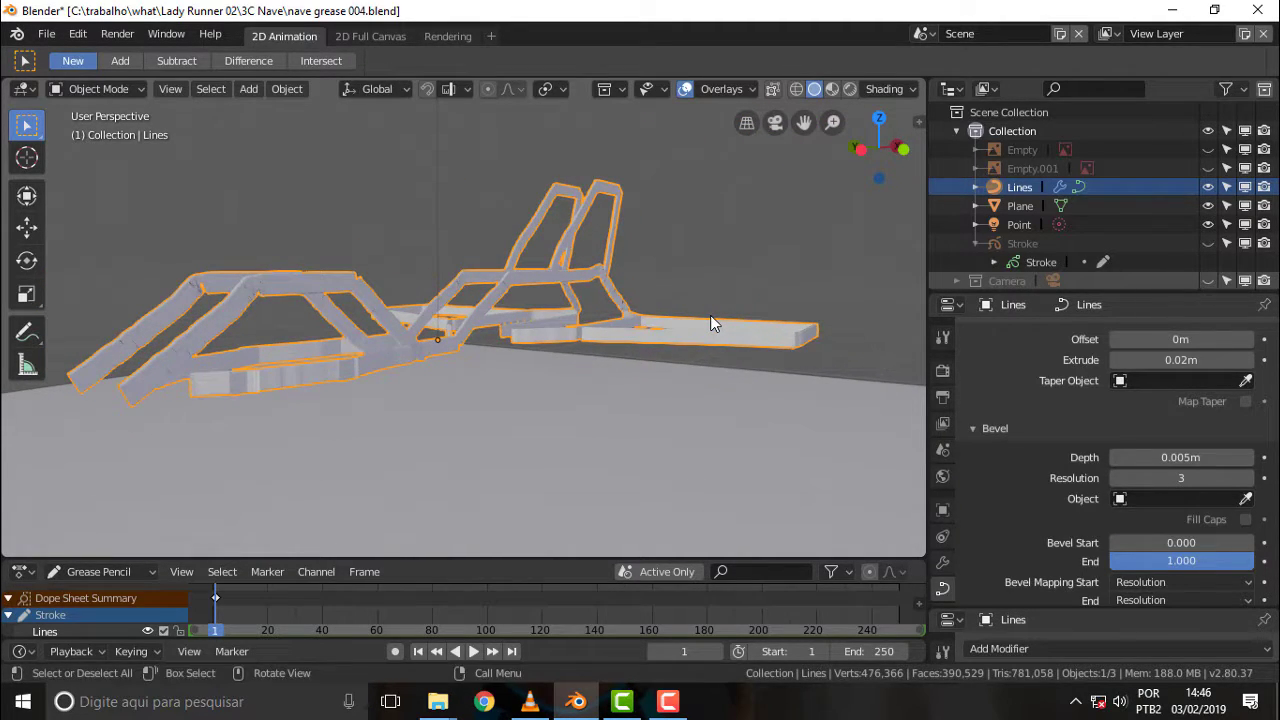
{"action": "scroll", "coordinate": [553, 310], "scroll_direction": "up", "scroll_amount": 2}
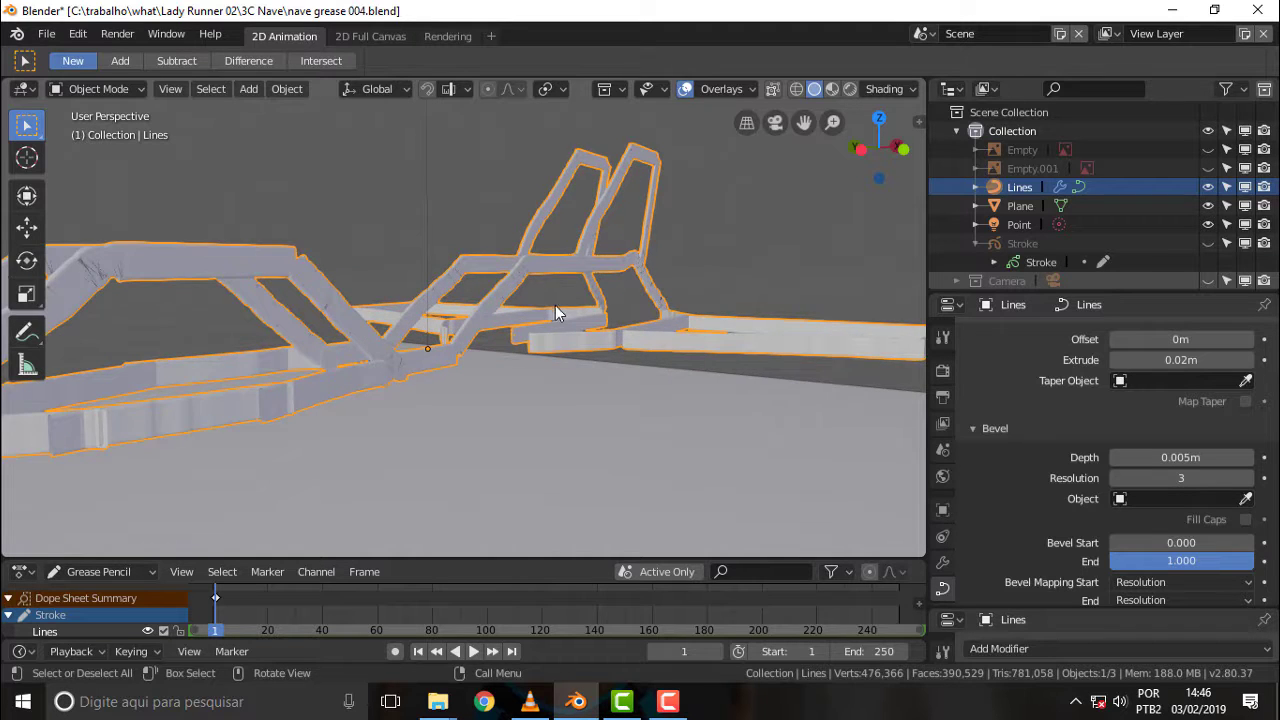
{"action": "mouse_move", "coordinate": [555, 305]}
{"action": "middle_mouse_down"}
{"action": "mouse_move", "coordinate": [757, 305]}
{"action": "mouse_move", "coordinate": [597, 299]}
{"action": "mouse_move", "coordinate": [637, 299]}
{"action": "middle_mouse_up"}
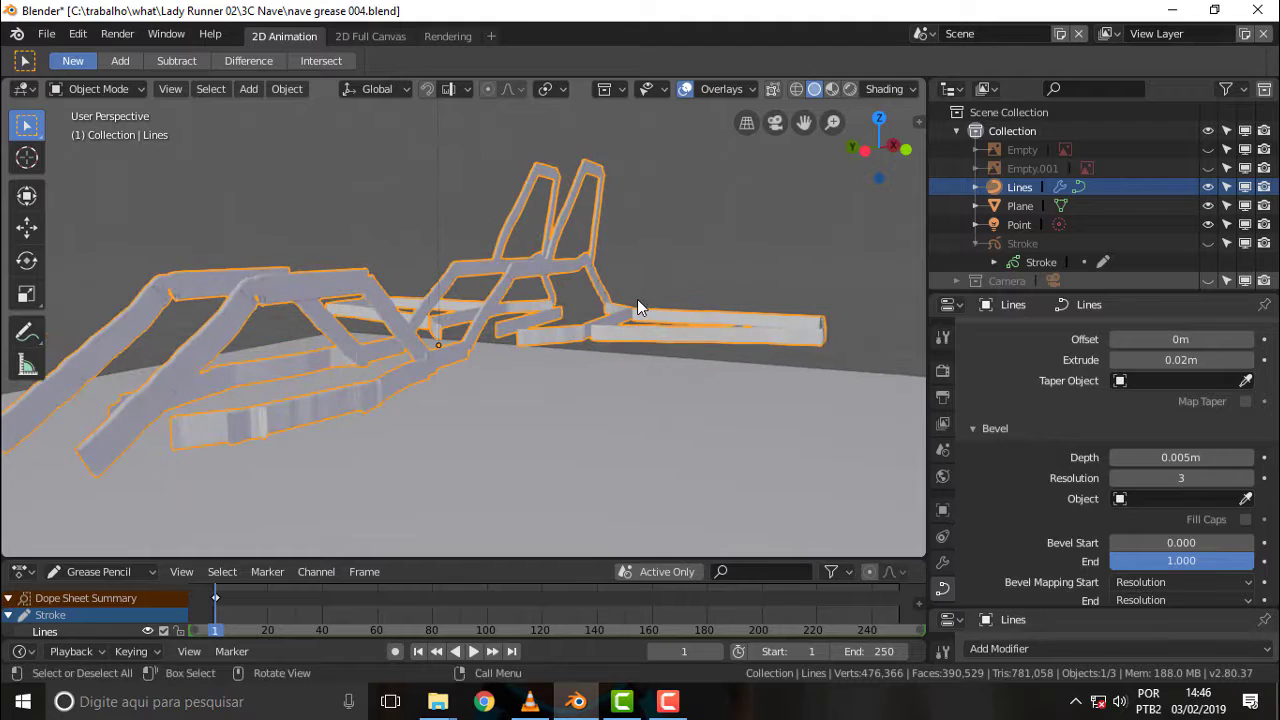
{"action": "scroll", "coordinate": [612, 299], "scroll_direction": "down", "scroll_amount": 2}
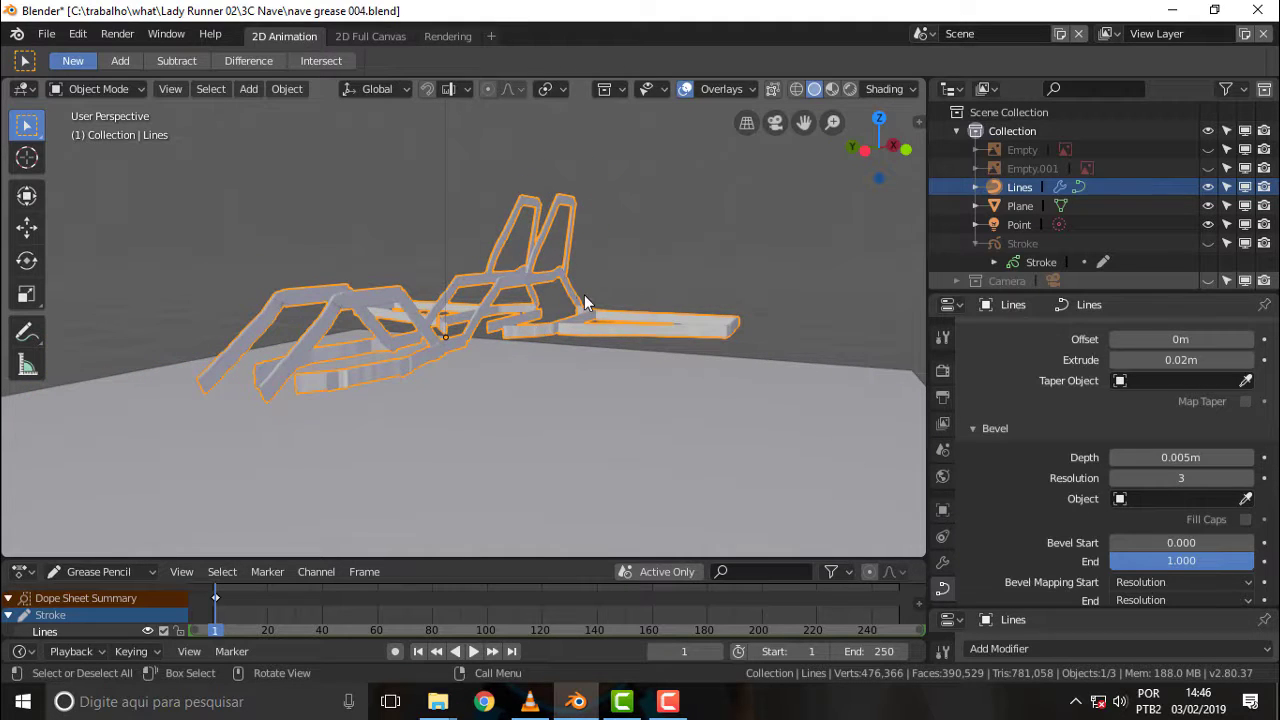
{"action": "scroll", "coordinate": [587, 294], "scroll_direction": "up", "scroll_amount": 3}
{"action": "middle_click_drag", "start_coordinate": [600, 293], "coordinate": [593, 305]}
{"action": "scroll", "coordinate": [594, 305], "scroll_direction": "down", "scroll_amount": 2}
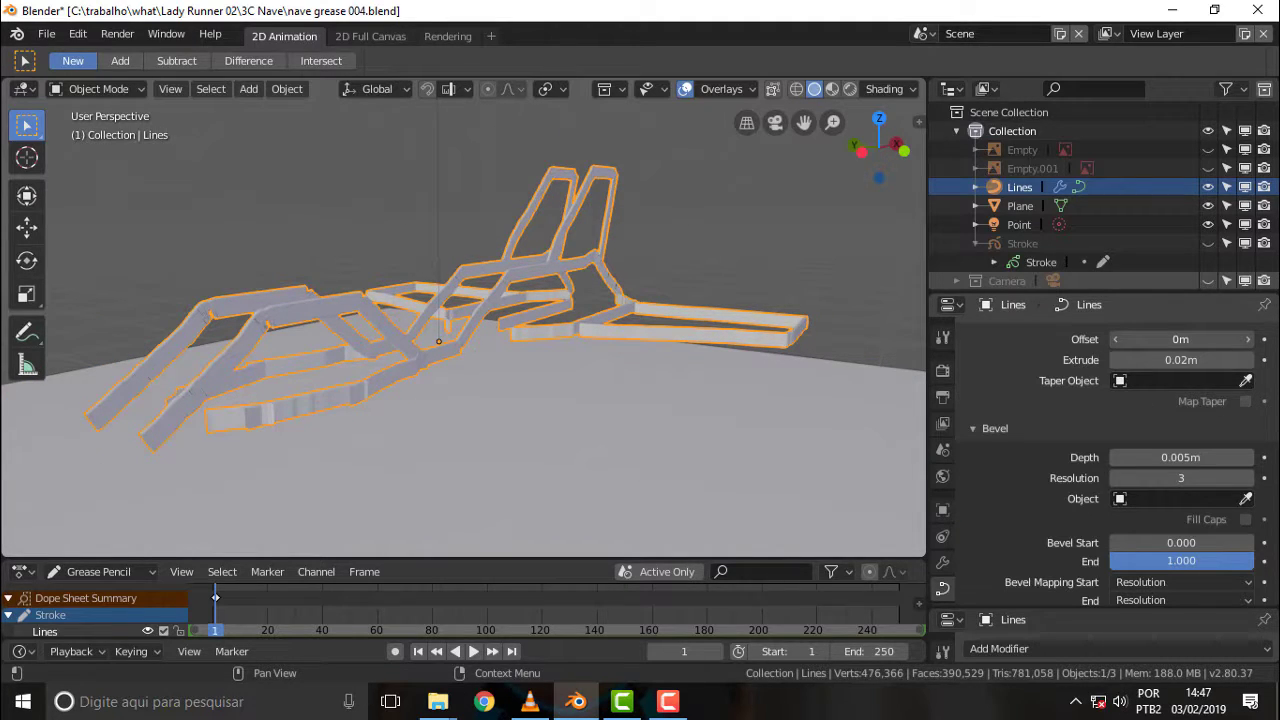
Raise the curve's geometry offset to 0.06 m and view the separated strips.
{"action": "left_click_drag", "start_coordinate": [1180, 339], "coordinate": [1215, 339]}
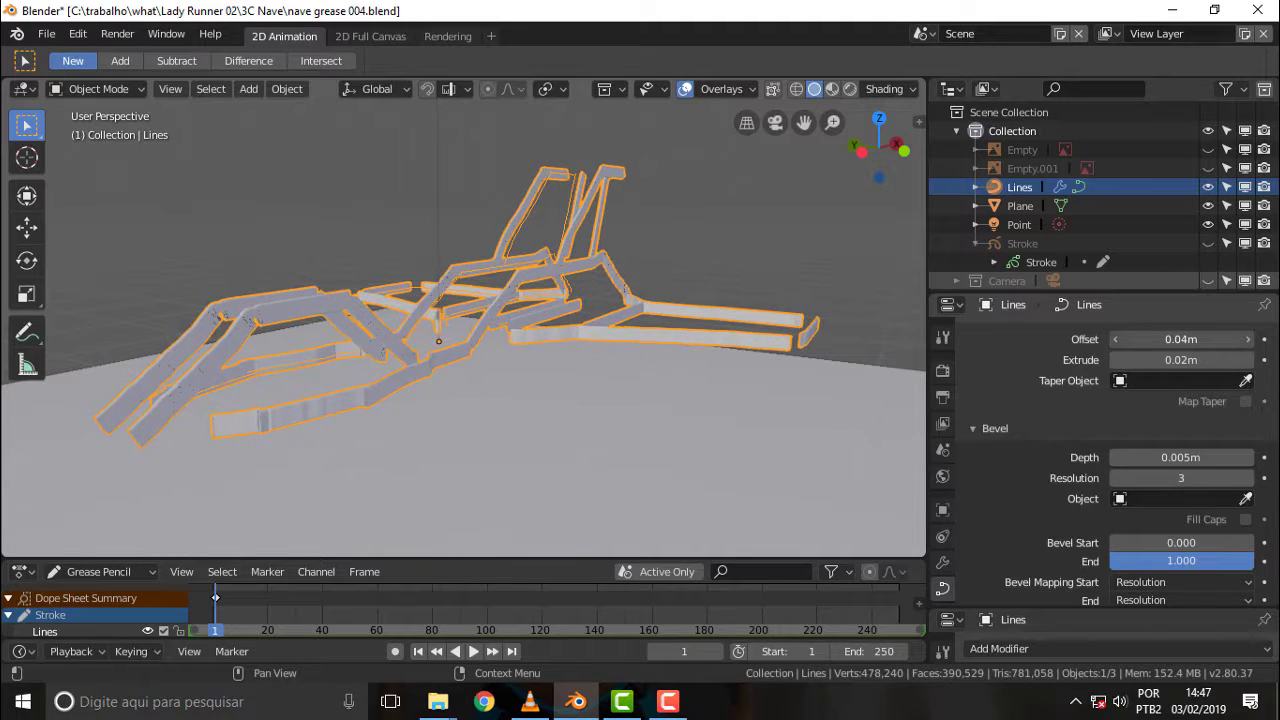
{"action": "mouse_move", "coordinate": [648, 233]}
{"action": "middle_mouse_down"}
{"action": "mouse_move", "coordinate": [812, 234]}
{"action": "mouse_move", "coordinate": [817, 160]}
{"action": "mouse_move", "coordinate": [794, 223]}
{"action": "mouse_move", "coordinate": [742, 268]}
{"action": "mouse_move", "coordinate": [628, 277]}
{"action": "mouse_move", "coordinate": [822, 248]}
{"action": "mouse_move", "coordinate": [807, 240]}
{"action": "mouse_move", "coordinate": [803, 258]}
{"action": "middle_mouse_up"}
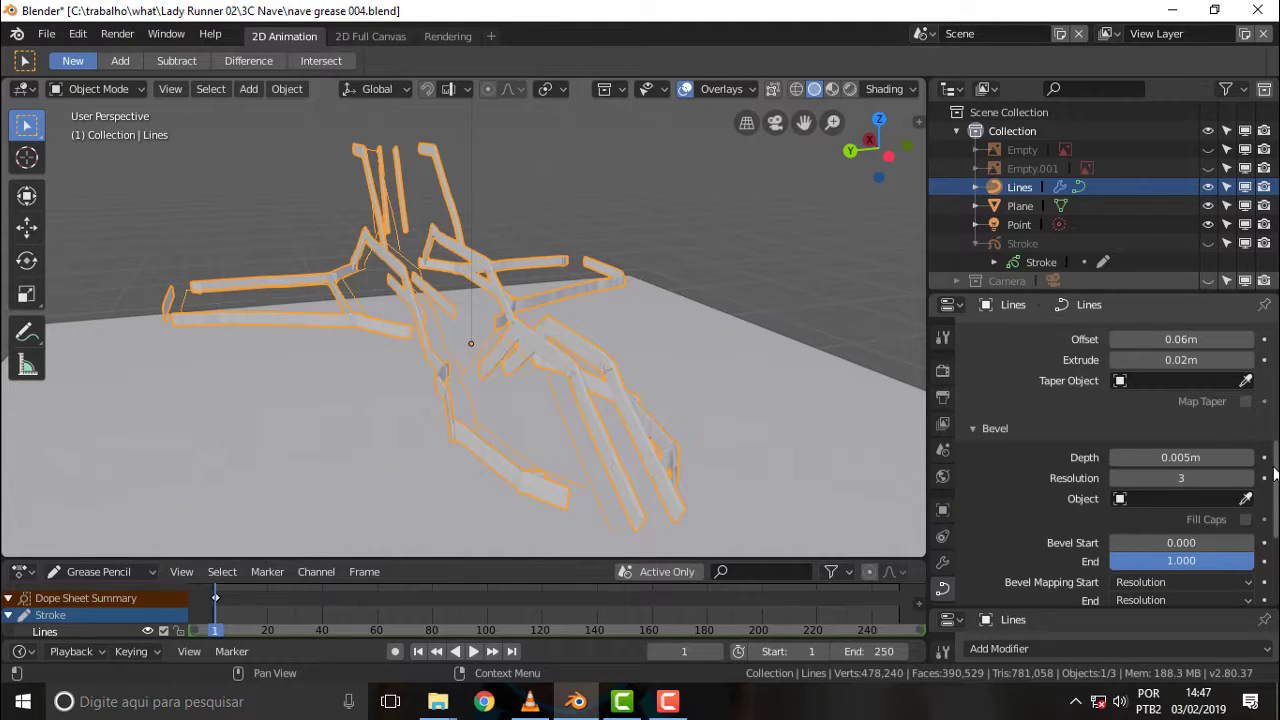
{"action": "scroll", "coordinate": [1240, 480], "scroll_direction": "down", "scroll_amount": 1}
{"action": "scroll", "coordinate": [1110, 460], "scroll_direction": "down", "scroll_amount": 5}
{"action": "scroll", "coordinate": [1110, 460], "scroll_direction": "up", "scroll_amount": 6}
{"action": "scroll", "coordinate": [1110, 460], "scroll_direction": "up", "scroll_amount": 6}
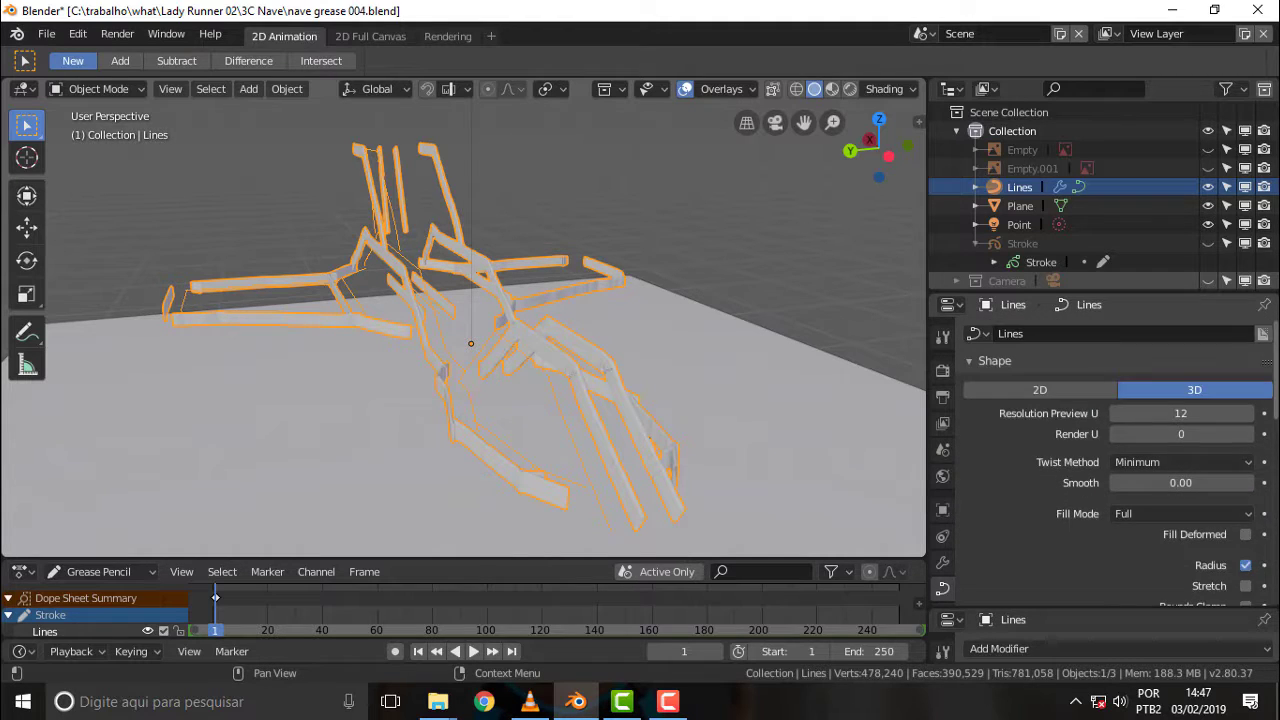
{"action": "scroll", "coordinate": [1110, 460], "scroll_direction": "down", "scroll_amount": 6}
Scroll through the curve properties and orbit to inspect the parallel bands.
{"action": "left_click_drag", "start_coordinate": [1277, 467], "coordinate": [1277, 407]}
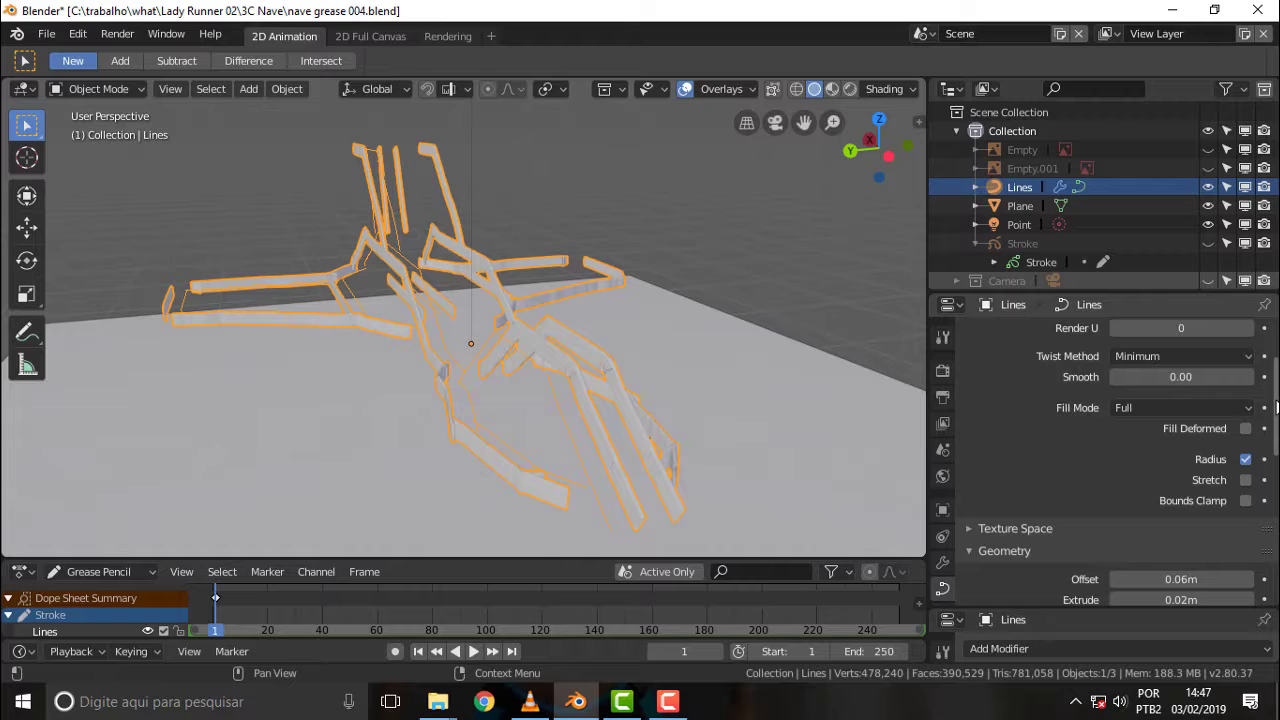
{"action": "left_click_drag", "start_coordinate": [1277, 410], "coordinate": [1277, 355]}
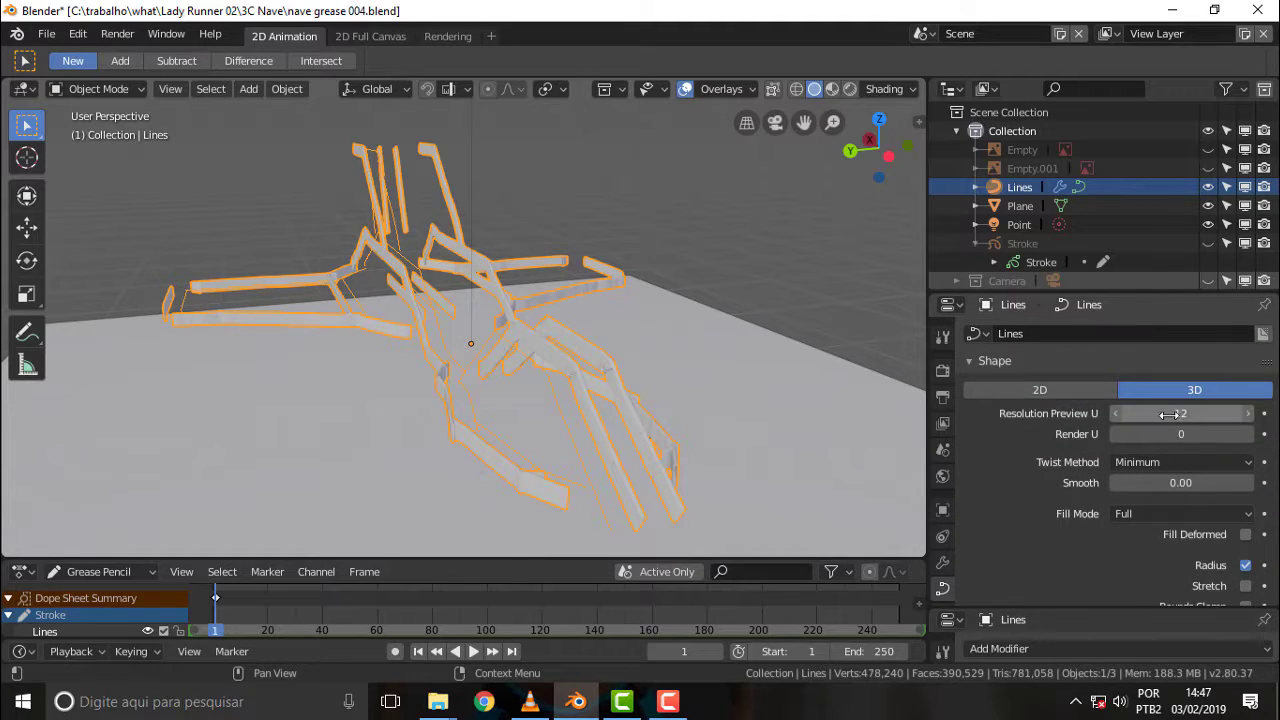
{"action": "mouse_move", "coordinate": [634, 429]}
{"action": "middle_mouse_down"}
{"action": "mouse_move", "coordinate": [640, 375]}
{"action": "mouse_move", "coordinate": [552, 318]}
{"action": "mouse_move", "coordinate": [273, 310]}
{"action": "mouse_move", "coordinate": [651, 318]}
{"action": "mouse_move", "coordinate": [650, 333]}
{"action": "mouse_move", "coordinate": [551, 306]}
{"action": "mouse_move", "coordinate": [671, 318]}
{"action": "mouse_move", "coordinate": [652, 327]}
{"action": "middle_mouse_up"}
{"action": "scroll", "coordinate": [640, 376], "scroll_direction": "up", "scroll_amount": 3}
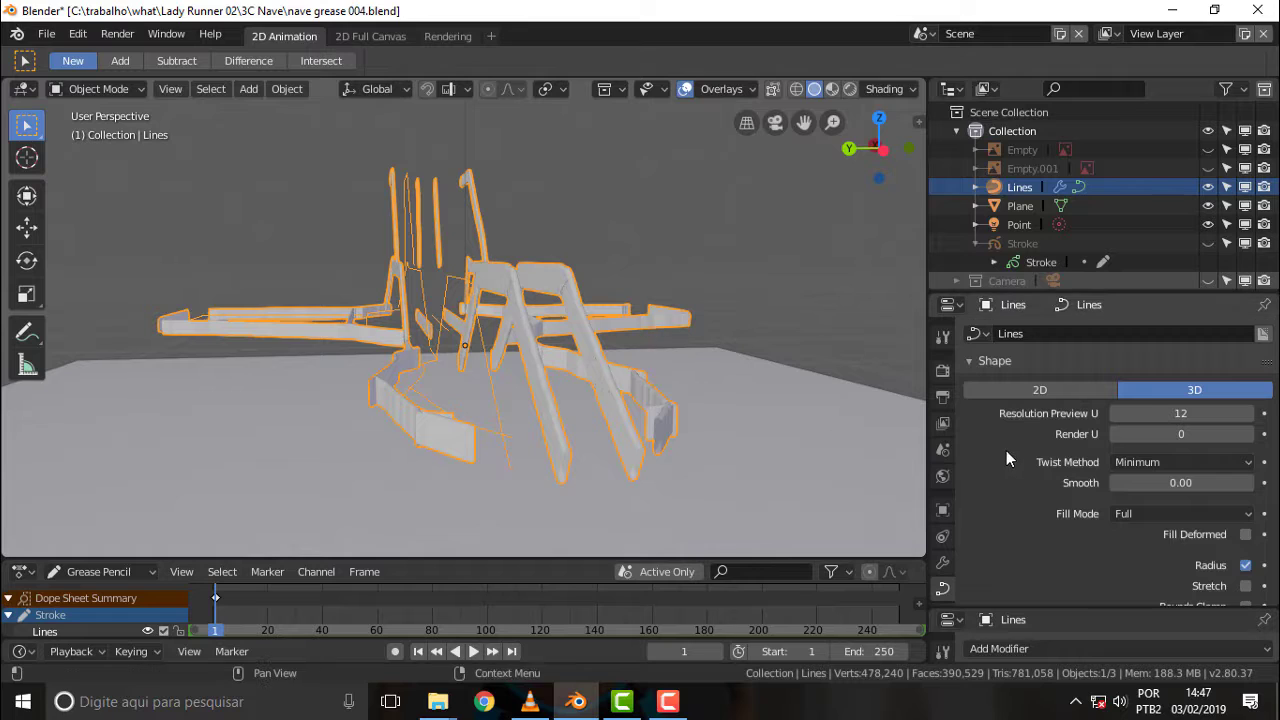
{"action": "left_click_drag", "start_coordinate": [1275, 395], "coordinate": [1275, 510]}
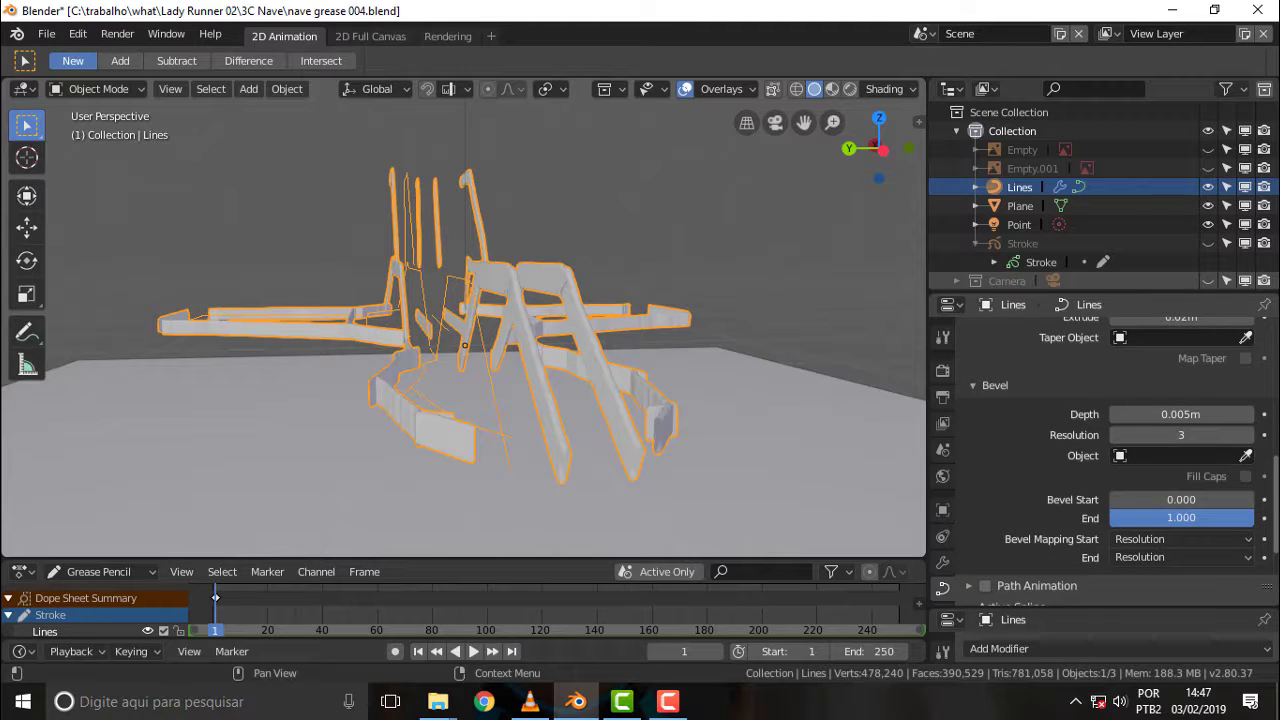
{"action": "mouse_move", "coordinate": [640, 330]}
{"action": "middle_mouse_down"}
{"action": "mouse_move", "coordinate": [723, 326]}
{"action": "mouse_move", "coordinate": [324, 322]}
{"action": "mouse_move", "coordinate": [651, 337]}
{"action": "mouse_move", "coordinate": [491, 300]}
{"action": "mouse_move", "coordinate": [516, 323]}
{"action": "middle_mouse_up"}
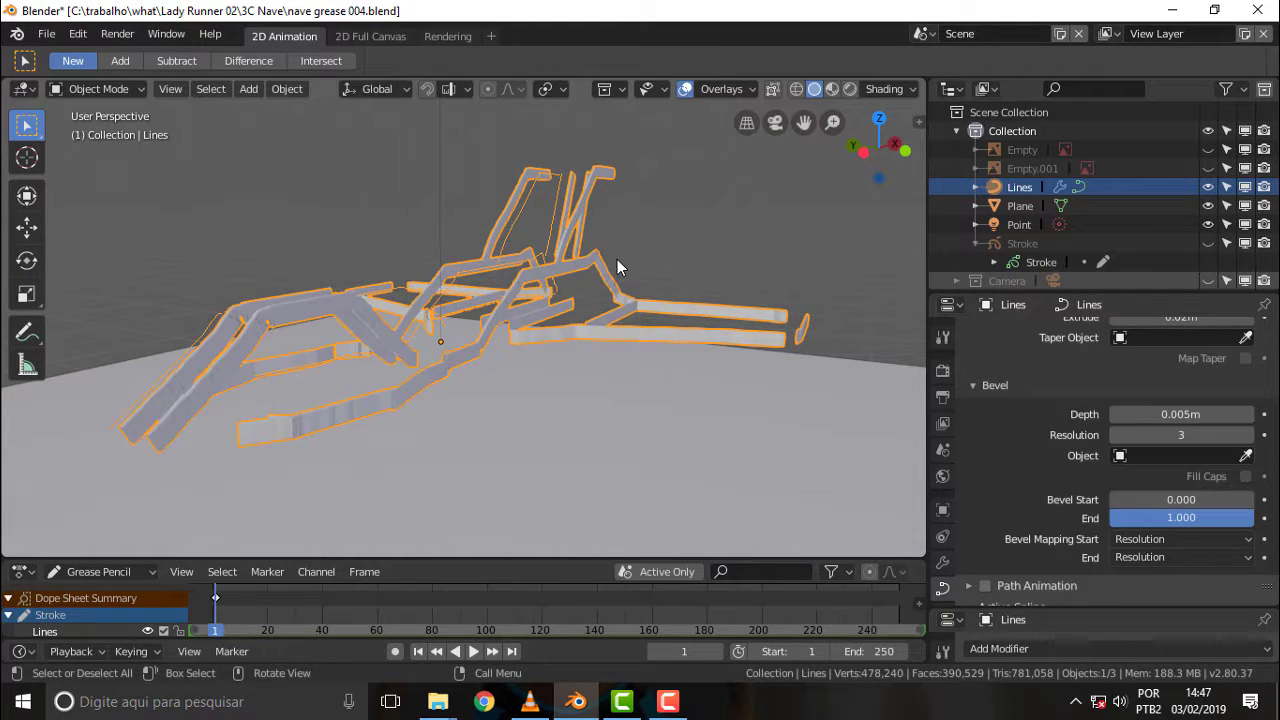
{"action": "middle_click_drag", "start_coordinate": [617, 267], "coordinate": [727, 256]}
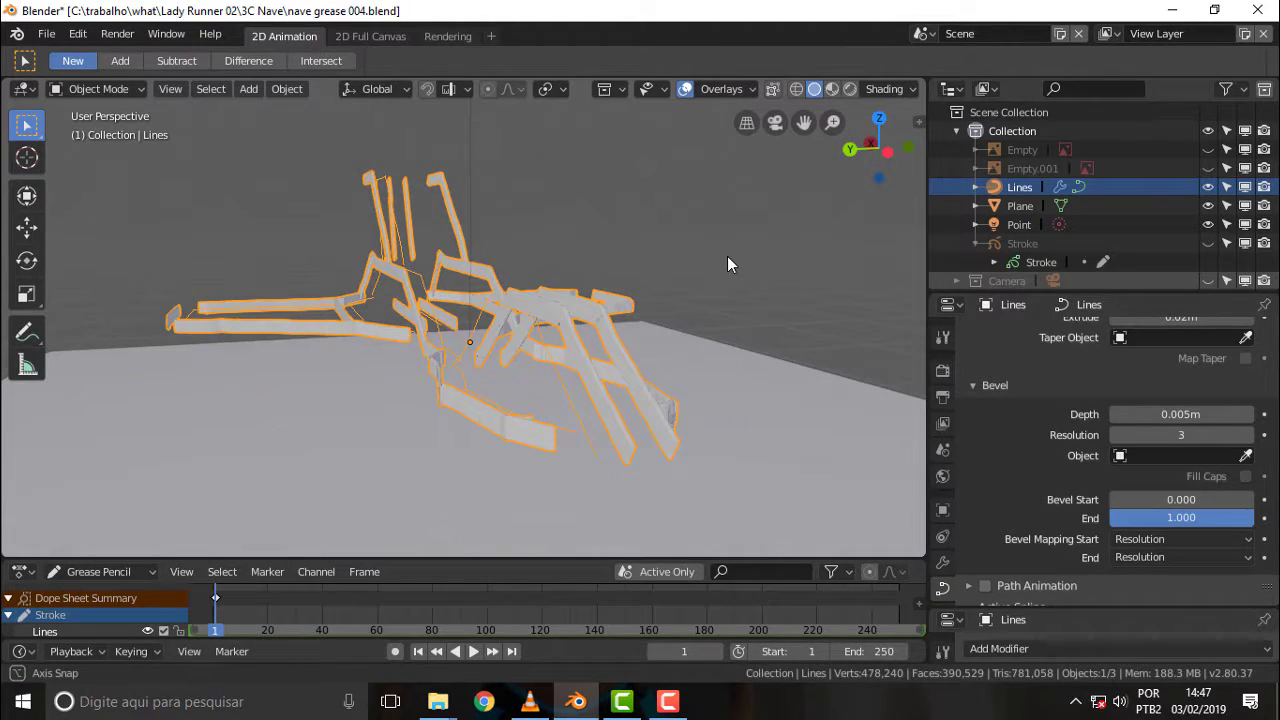
Reload nave grease 004.blend from recent files and orbit around the thick-tubed ship.
{"action": "left_click", "coordinate": [53, 36]}
{"action": "mouse_move", "coordinate": [92, 93]}
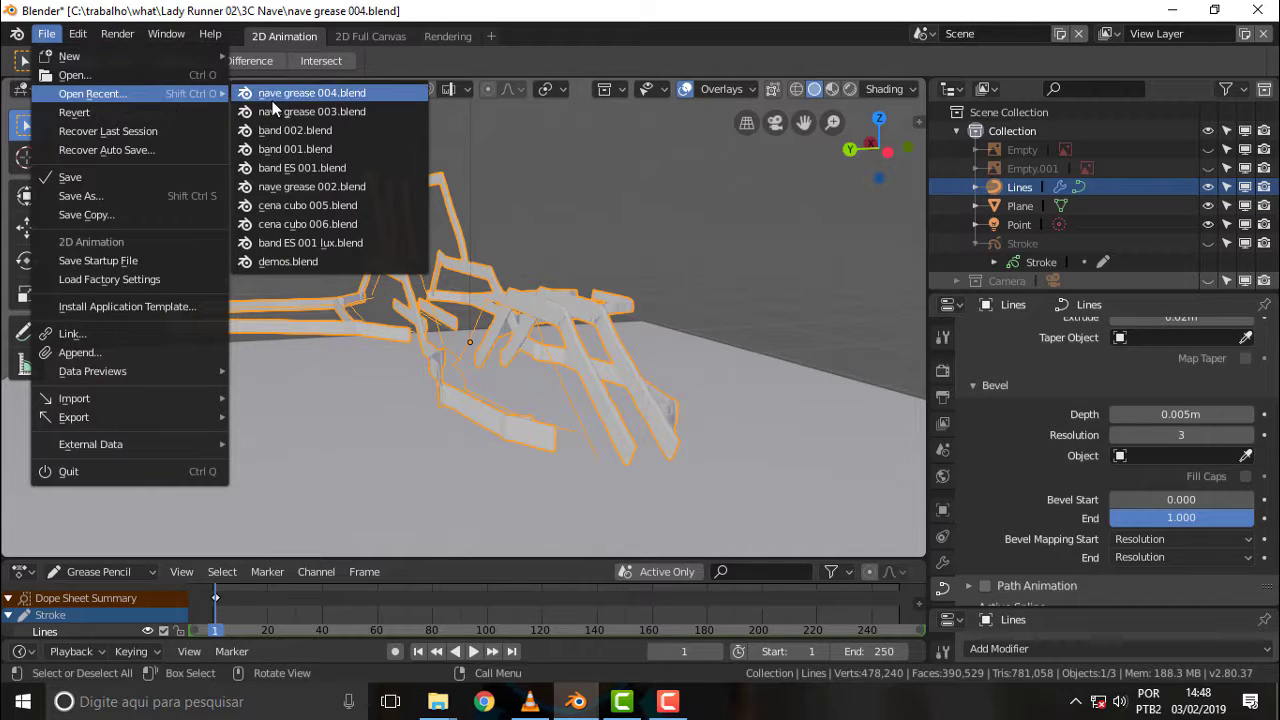
{"action": "left_click", "coordinate": [272, 101]}
{"action": "mouse_move", "coordinate": [661, 182]}
{"action": "middle_mouse_down"}
{"action": "mouse_move", "coordinate": [809, 166]}
{"action": "mouse_move", "coordinate": [243, 178]}
{"action": "mouse_move", "coordinate": [824, 176]}
{"action": "mouse_move", "coordinate": [634, 158]}
{"action": "mouse_move", "coordinate": [777, 163]}
{"action": "middle_mouse_up"}
{"action": "scroll", "coordinate": [772, 167], "scroll_direction": "up", "scroll_amount": 2}
{"action": "scroll", "coordinate": [771, 166], "scroll_direction": "down", "scroll_amount": 2}
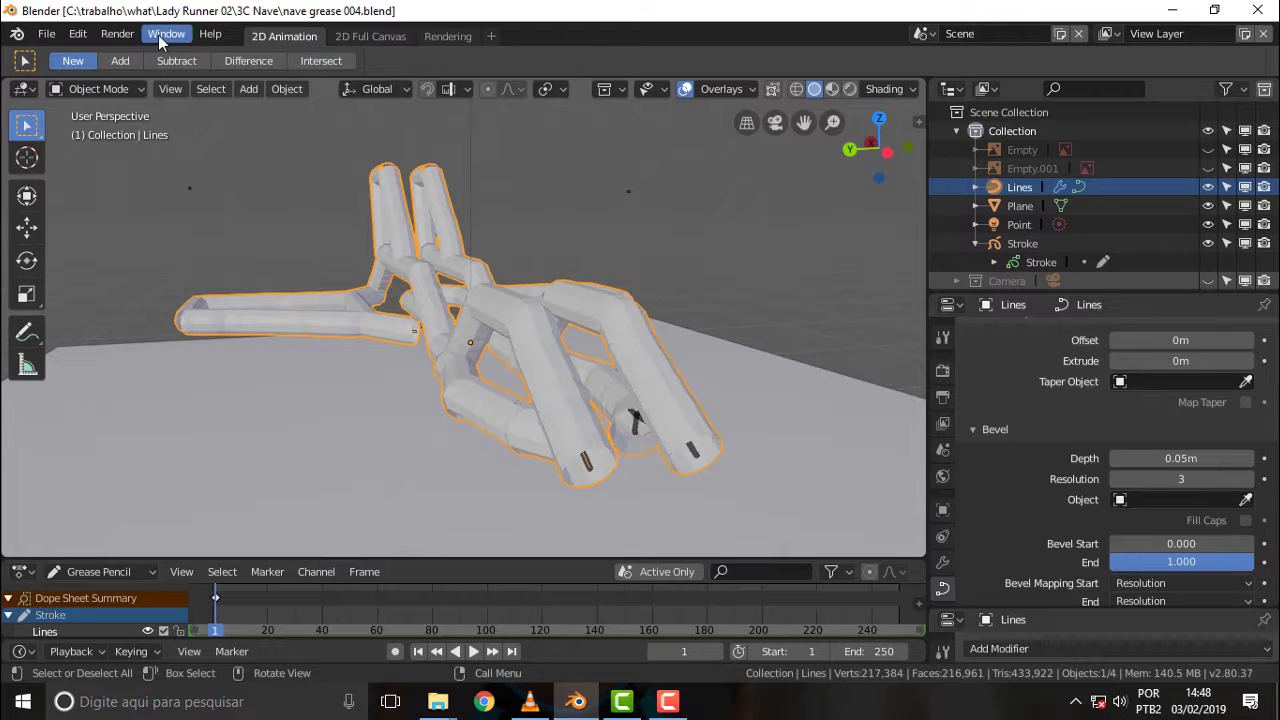
Add a General > Animation workspace and view the ship from near the front.
{"action": "left_click", "coordinate": [193, 37]}
{"action": "mouse_move", "coordinate": [210, 34]}
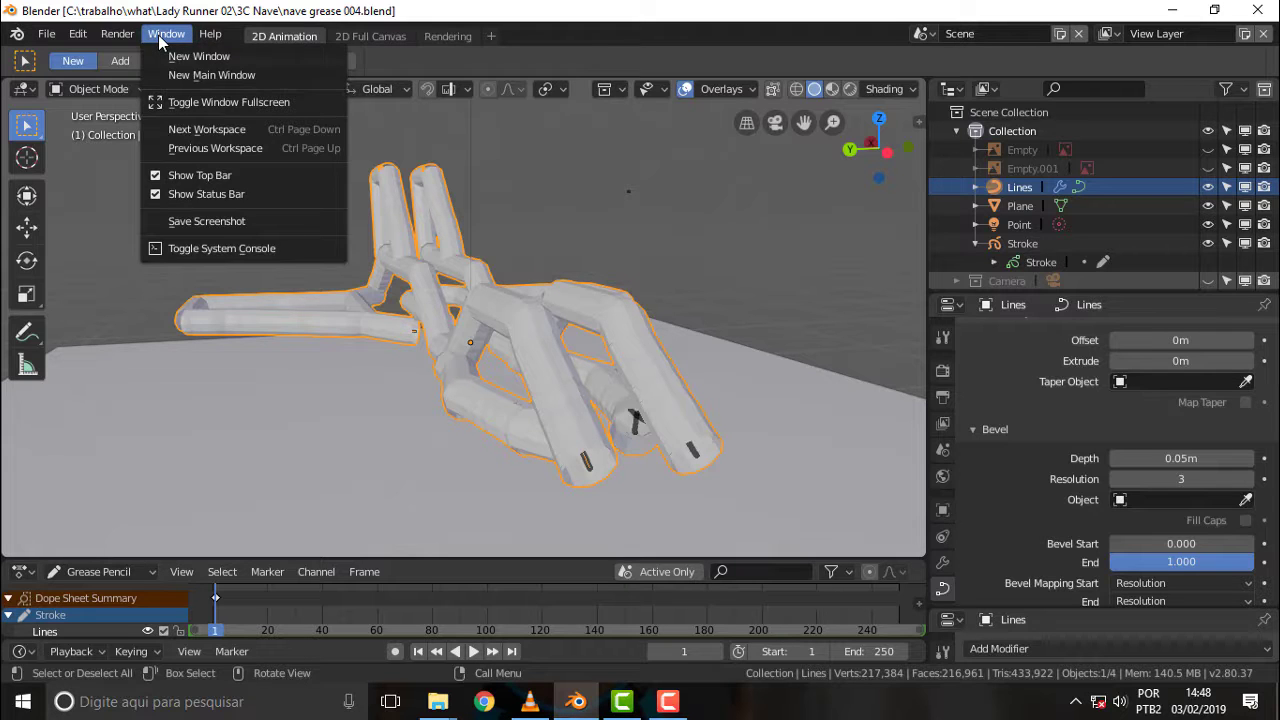
{"action": "left_click", "coordinate": [490, 36]}
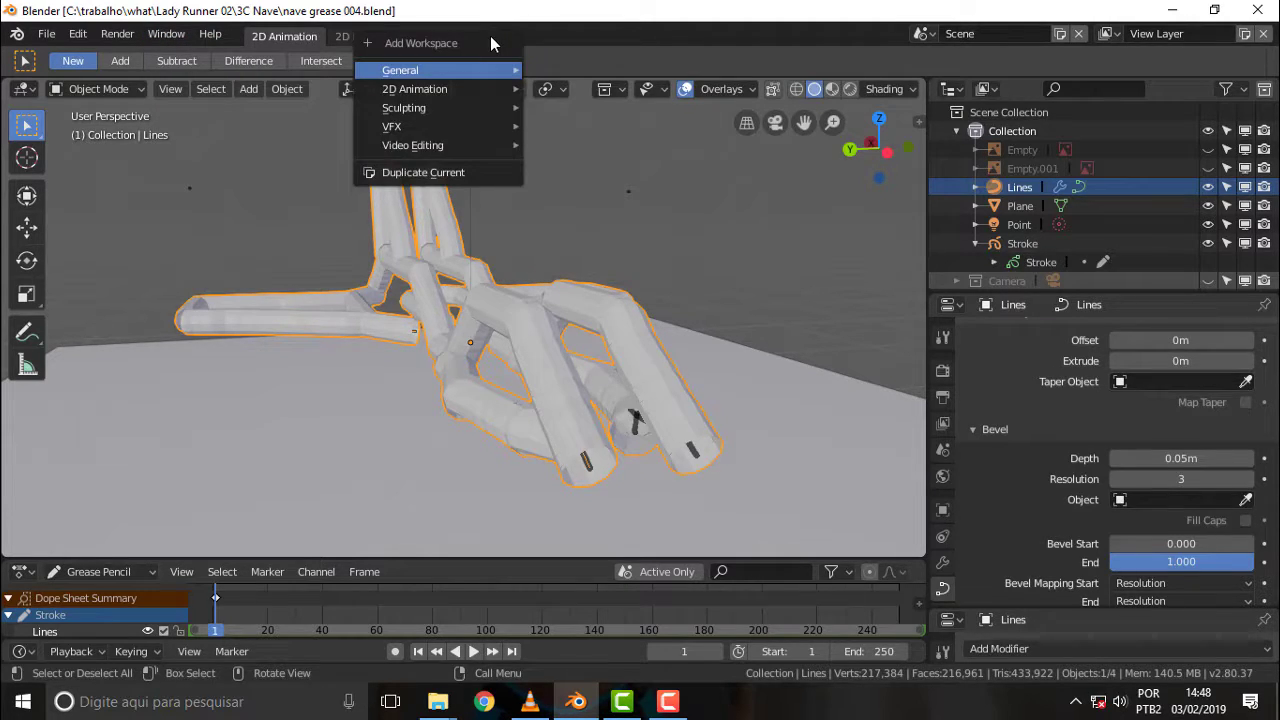
{"action": "mouse_move", "coordinate": [420, 70]}
{"action": "left_click", "coordinate": [576, 69]}
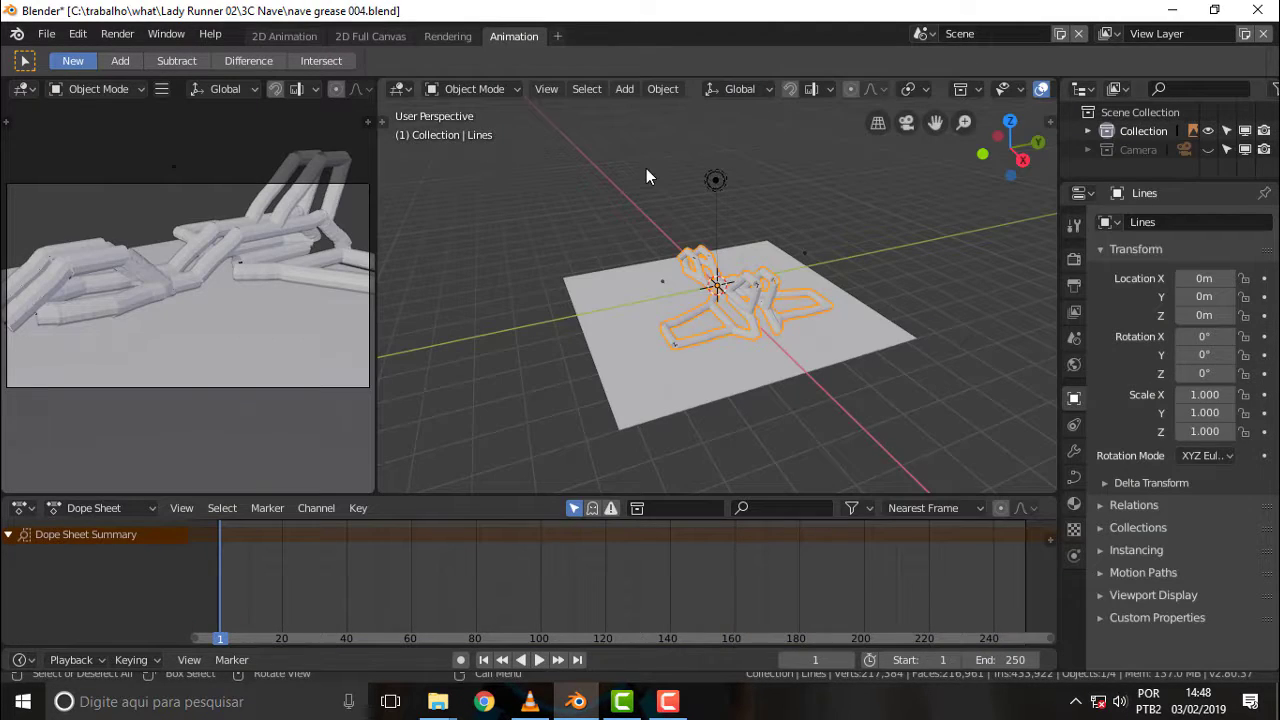
{"action": "mouse_move", "coordinate": [576, 193]}
{"action": "middle_mouse_down"}
{"action": "mouse_move", "coordinate": [569, 205]}
{"action": "mouse_move", "coordinate": [896, 165]}
{"action": "mouse_move", "coordinate": [832, 178]}
{"action": "mouse_move", "coordinate": [678, 80]}
{"action": "middle_mouse_up"}
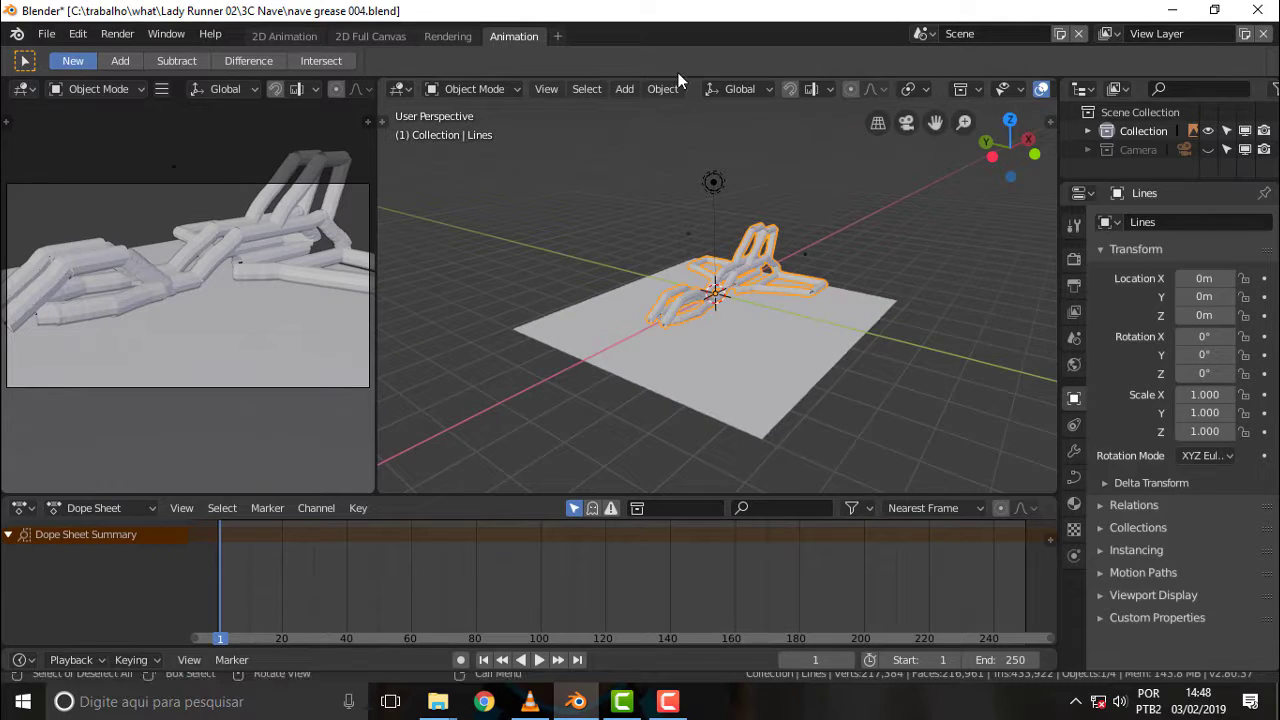
{"action": "left_click", "coordinate": [558, 36]}
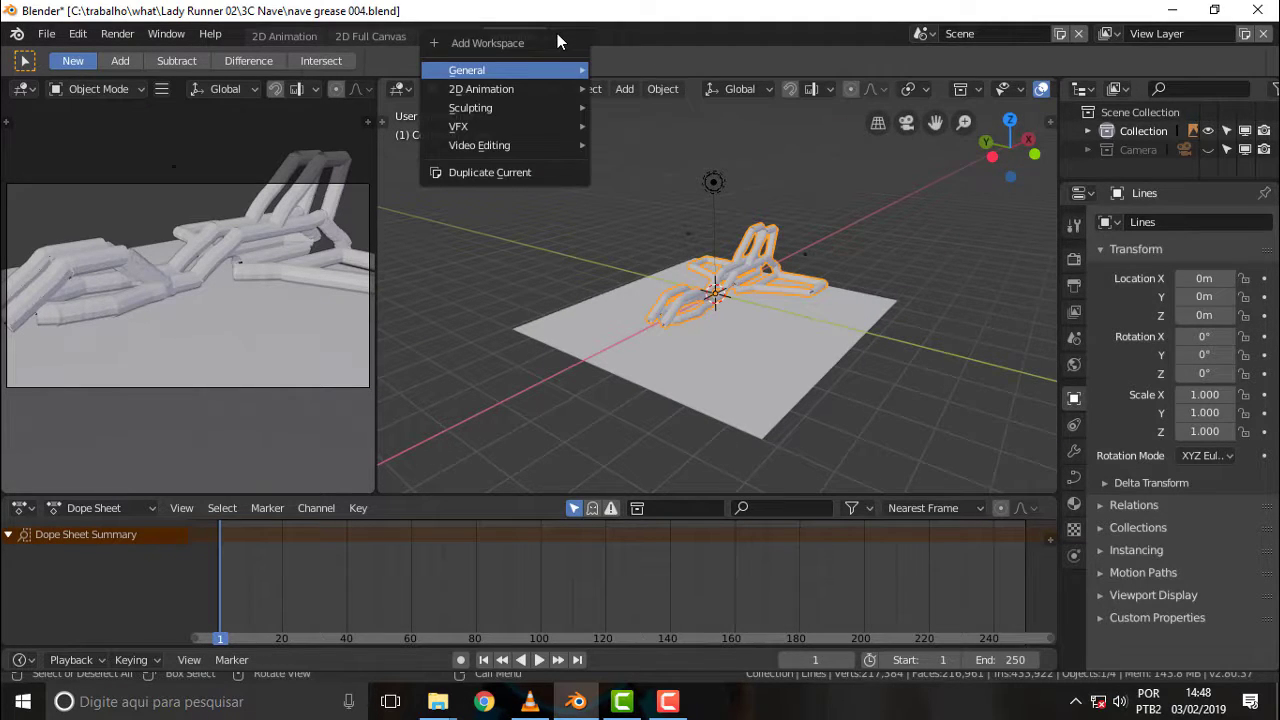
{"action": "mouse_move", "coordinate": [467, 70]}
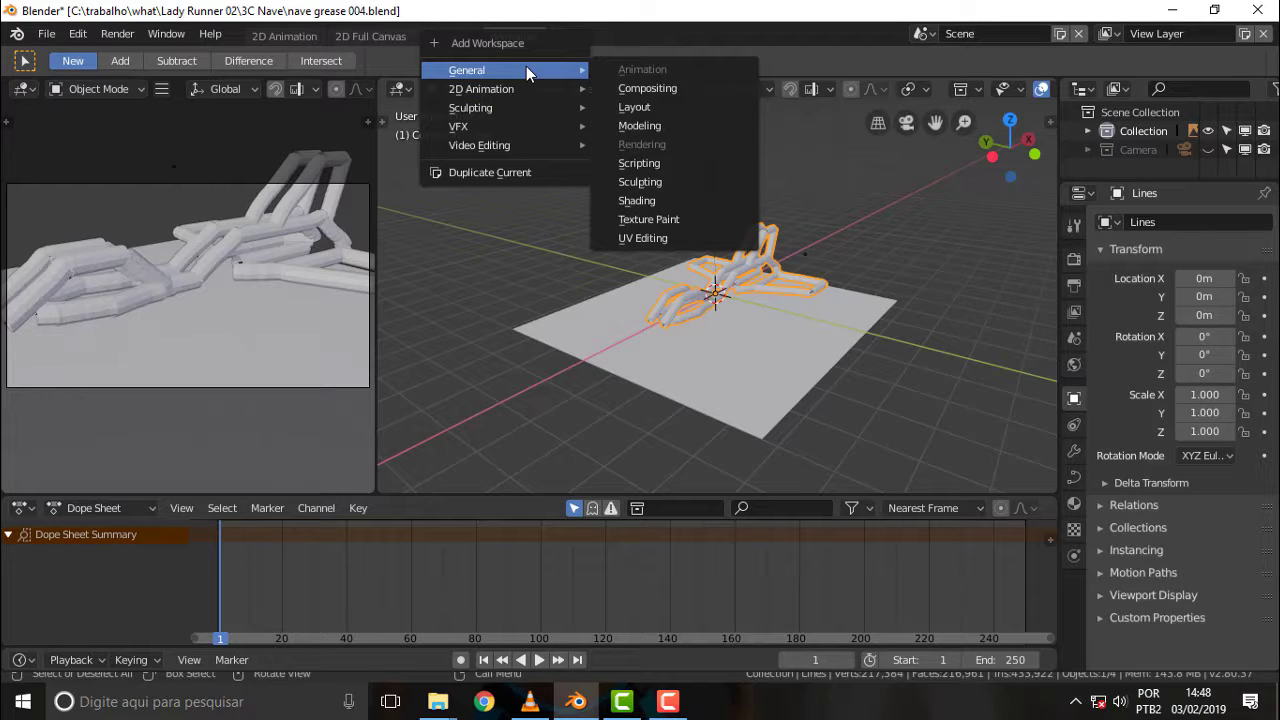
Add a General > Modeling workspace and view the ship from a low side angle.
{"action": "left_click", "coordinate": [676, 126]}
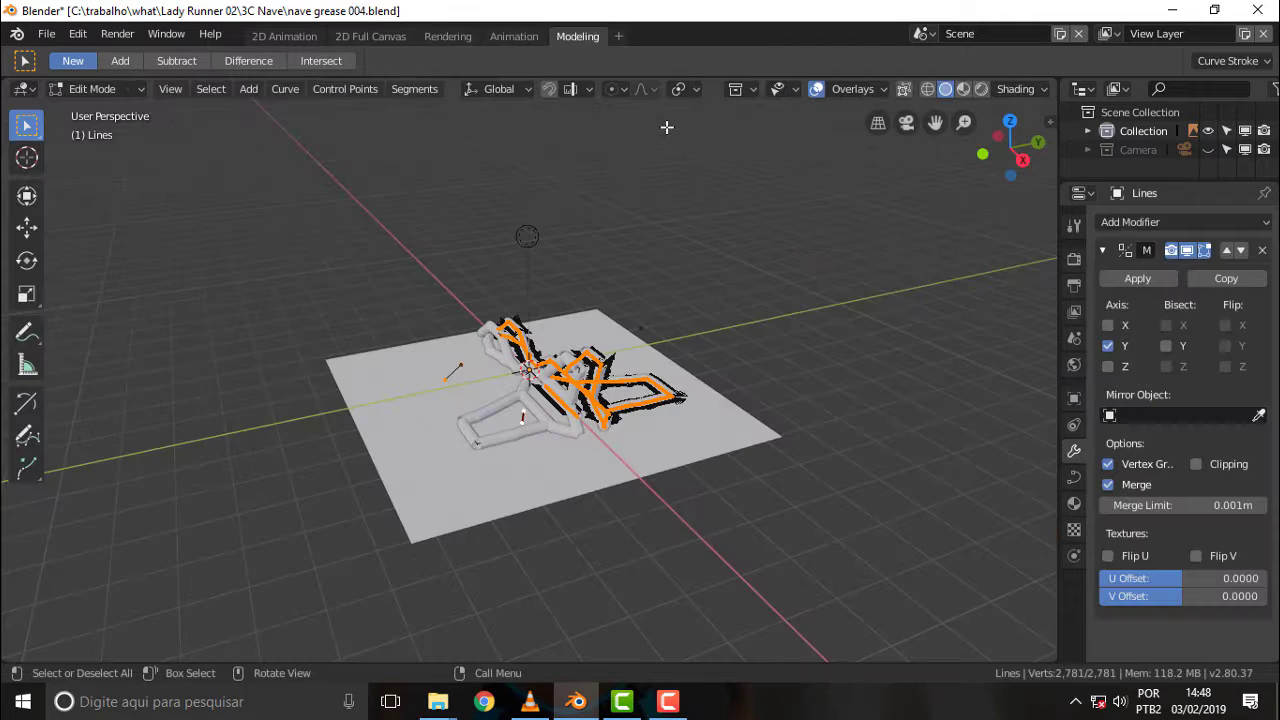
{"action": "scroll", "coordinate": [614, 343], "scroll_direction": "up", "scroll_amount": 5}
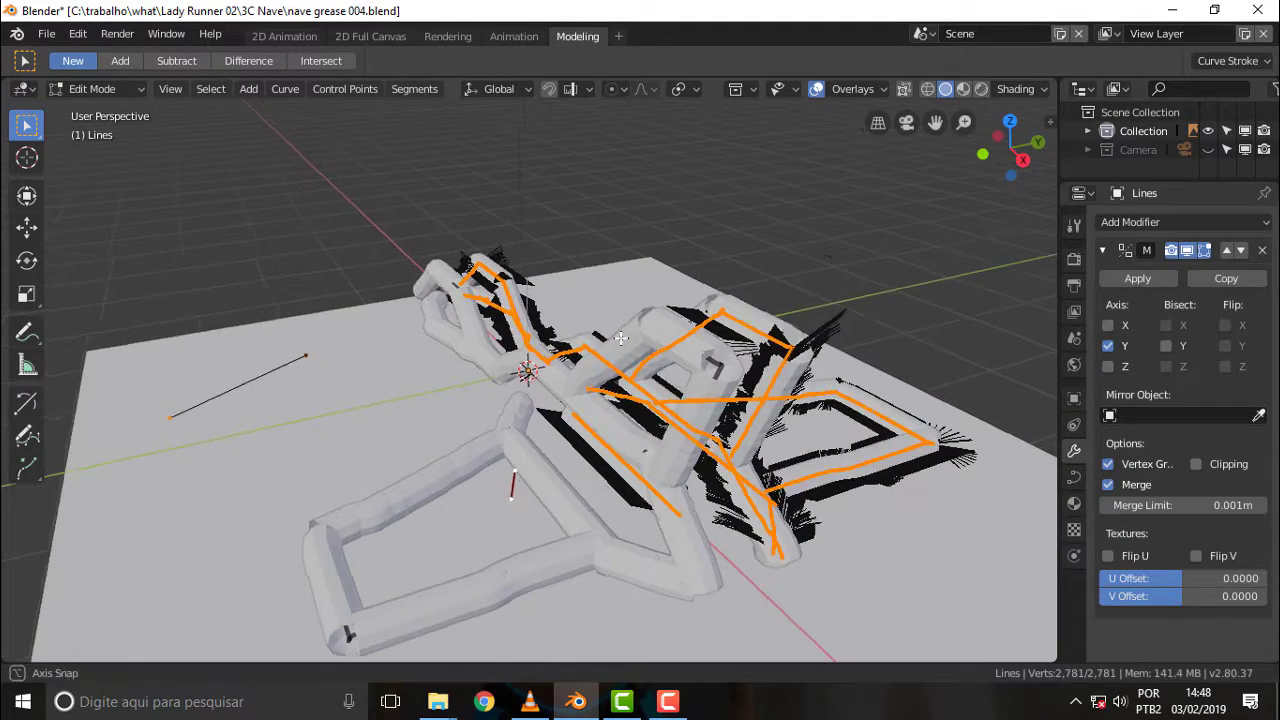
{"action": "mouse_move", "coordinate": [614, 343]}
{"action": "middle_mouse_down"}
{"action": "mouse_move", "coordinate": [911, 286]}
{"action": "mouse_move", "coordinate": [884, 288]}
{"action": "middle_mouse_up"}
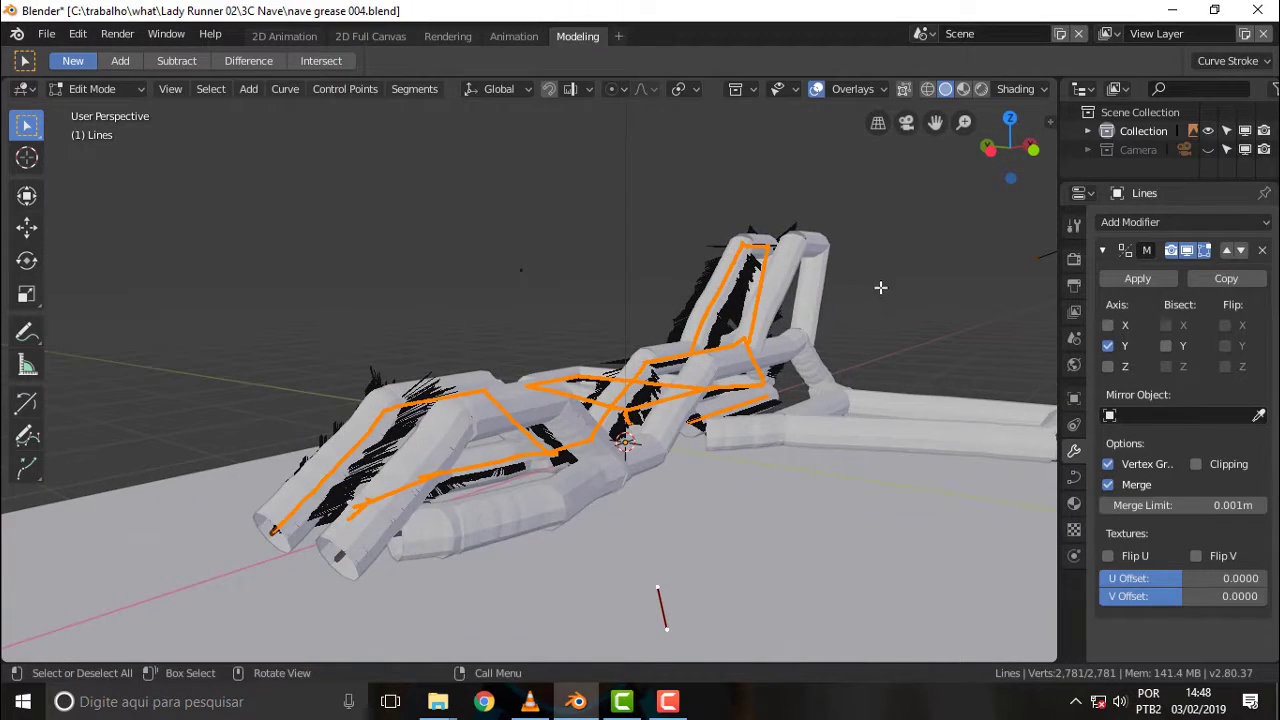
Cycle viewport shading through Wireframe and Solid, ending on Rendered.
{"action": "key", "text": "z"}
{"action": "left_click", "coordinate": [736, 232]}
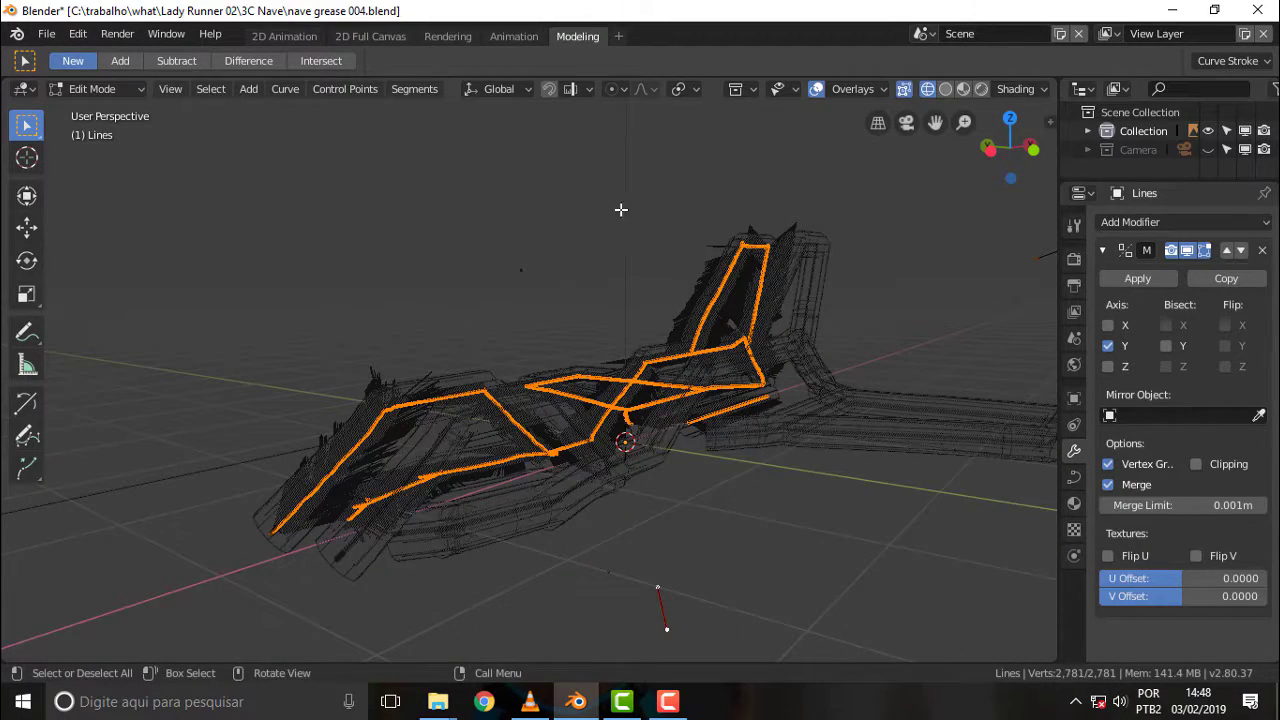
{"action": "key", "text": "z"}
{"action": "left_click", "coordinate": [791, 179]}
{"action": "key", "text": "z"}
{"action": "left_click", "coordinate": [739, 126]}
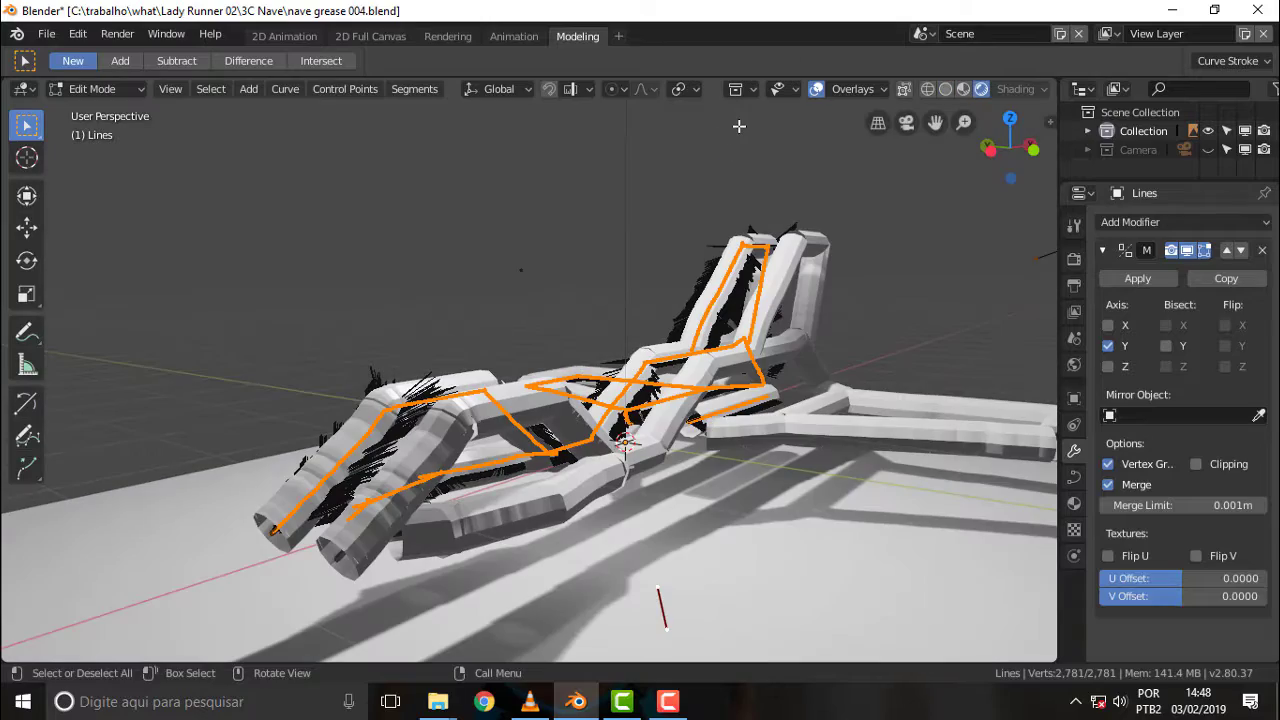
{"action": "scroll", "coordinate": [761, 170], "scroll_direction": "down", "scroll_amount": 4}
{"action": "mouse_move", "coordinate": [760, 177]}
{"action": "middle_mouse_down"}
{"action": "mouse_move", "coordinate": [803, 257]}
{"action": "mouse_move", "coordinate": [929, 266]}
{"action": "mouse_move", "coordinate": [868, 239]}
{"action": "mouse_move", "coordinate": [766, 253]}
{"action": "mouse_move", "coordinate": [266, 238]}
{"action": "mouse_move", "coordinate": [743, 268]}
{"action": "mouse_move", "coordinate": [904, 242]}
{"action": "mouse_move", "coordinate": [848, 227]}
{"action": "mouse_move", "coordinate": [901, 300]}
{"action": "mouse_move", "coordinate": [856, 288]}
{"action": "mouse_move", "coordinate": [715, 304]}
{"action": "mouse_move", "coordinate": [772, 298]}
{"action": "middle_mouse_up"}
Switch the ship back to Object Mode.
{"action": "left_click", "coordinate": [100, 89]}
{"action": "key", "text": "Return"}
{"action": "scroll", "coordinate": [906, 298], "scroll_direction": "up", "scroll_amount": 3}
{"action": "scroll", "coordinate": [906, 298], "scroll_direction": "down", "scroll_amount": 3}
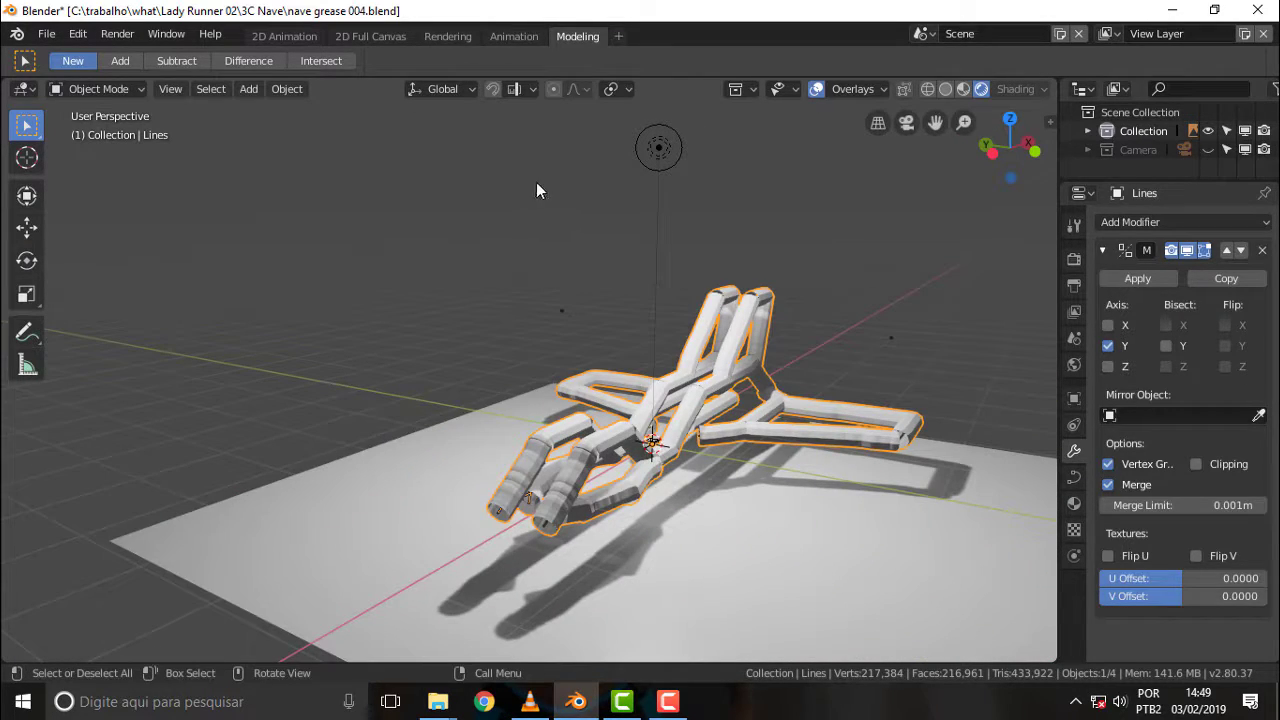
Add a Sculpting workspace and orbit around the ship, including side and end-on views.
{"action": "left_click", "coordinate": [618, 36]}
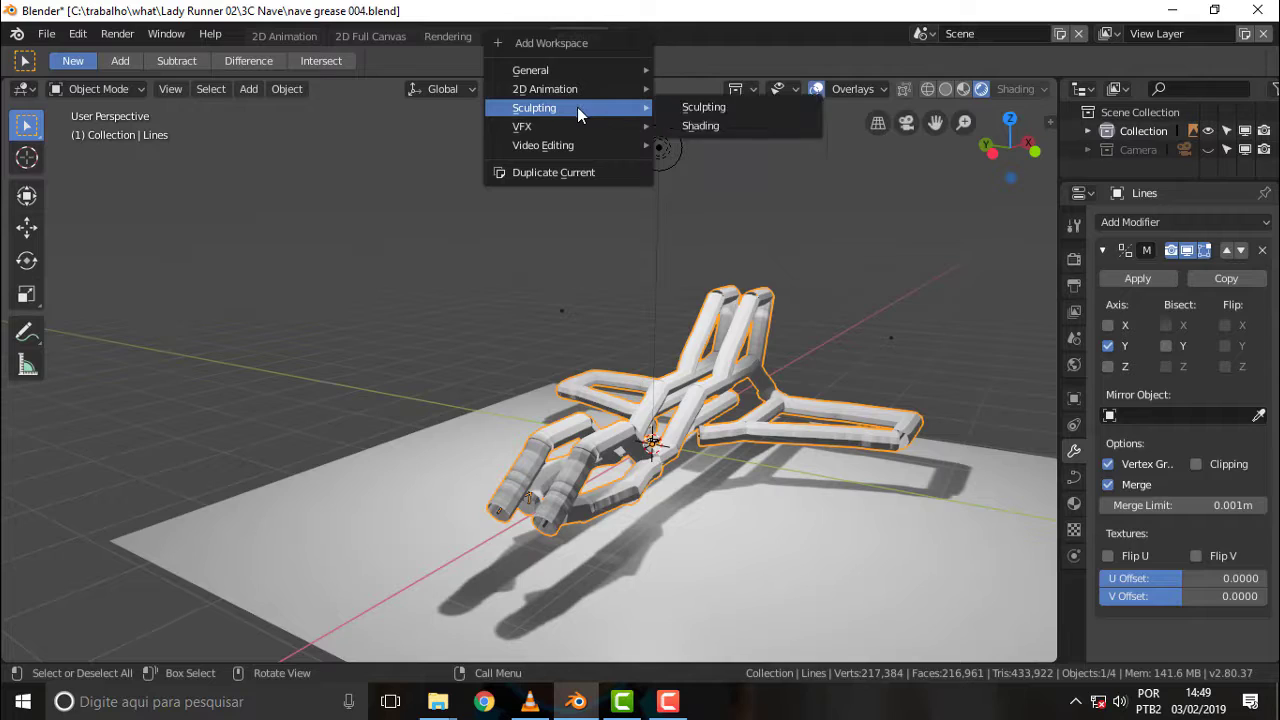
{"action": "left_click", "coordinate": [715, 108]}
{"action": "mouse_move", "coordinate": [779, 183]}
{"action": "middle_mouse_down"}
{"action": "mouse_move", "coordinate": [1020, 165]}
{"action": "mouse_move", "coordinate": [821, 219]}
{"action": "mouse_move", "coordinate": [908, 195]}
{"action": "mouse_move", "coordinate": [804, 186]}
{"action": "mouse_move", "coordinate": [835, 185]}
{"action": "middle_mouse_up"}
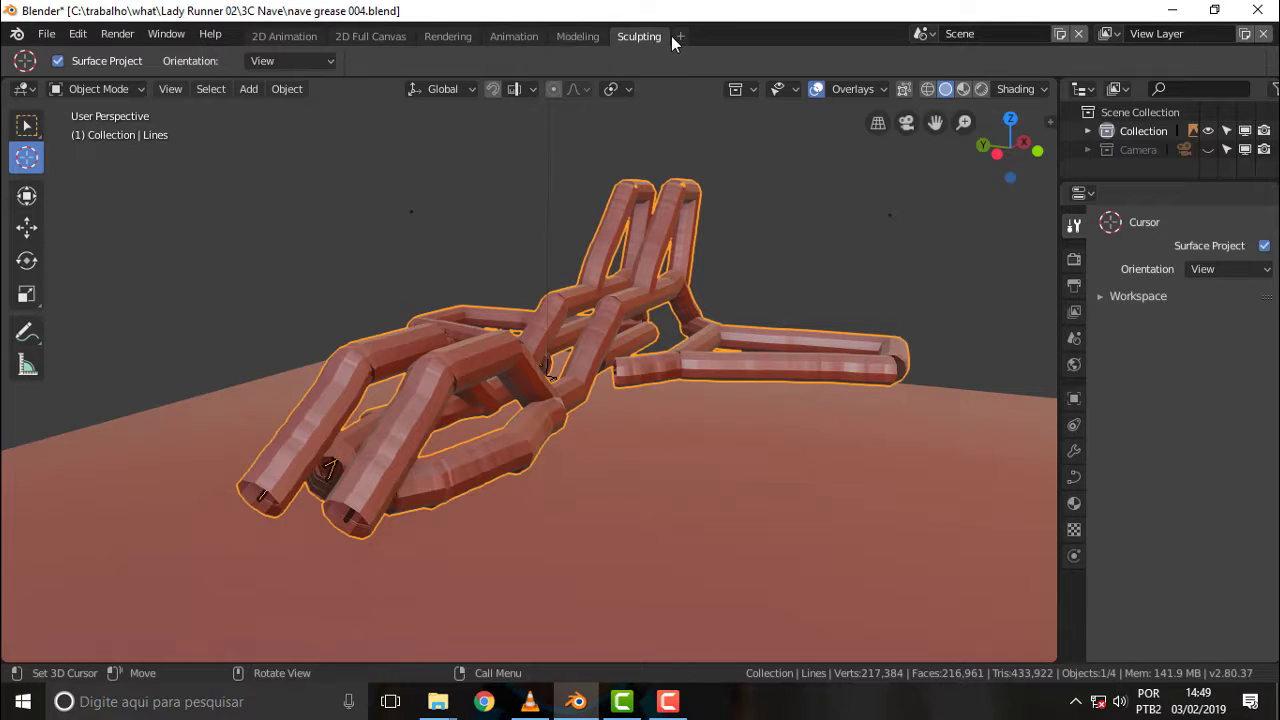
{"action": "mouse_move", "coordinate": [650, 204]}
{"action": "middle_mouse_down"}
{"action": "mouse_move", "coordinate": [862, 188]}
{"action": "mouse_move", "coordinate": [772, 197]}
{"action": "middle_mouse_up"}
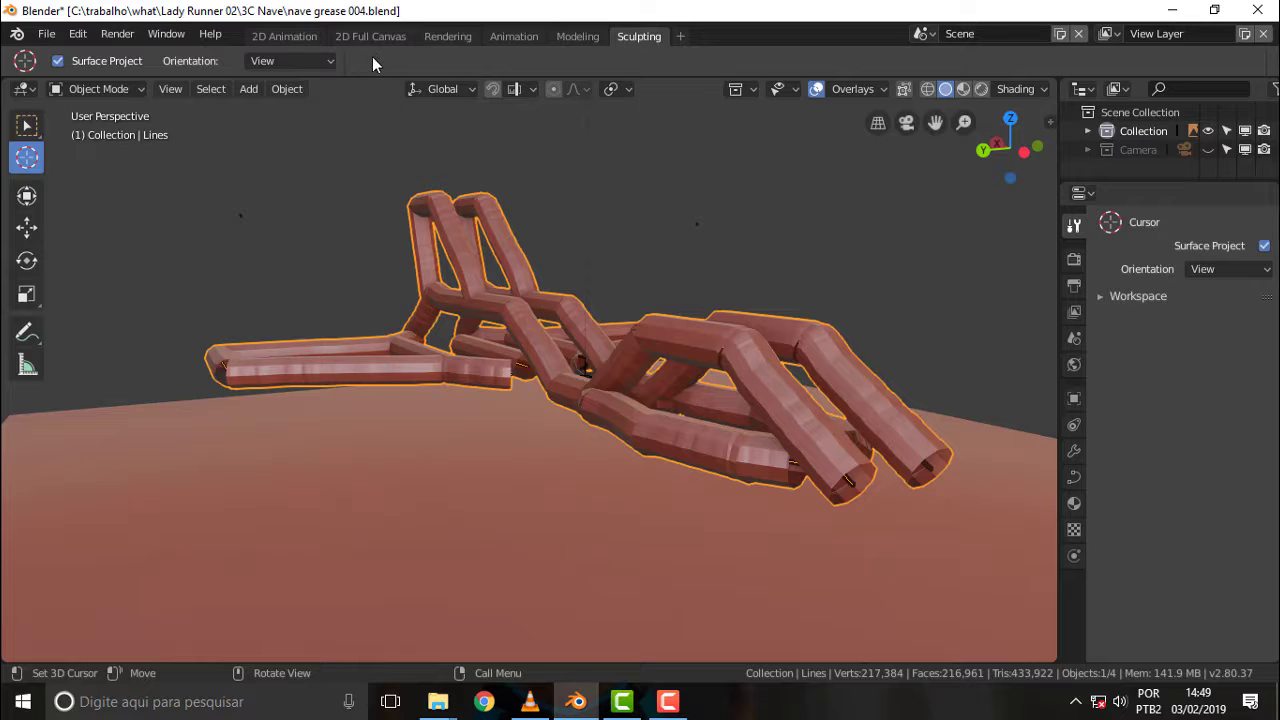
{"action": "scroll", "coordinate": [581, 239], "scroll_direction": "down", "scroll_amount": 3}
{"action": "scroll", "coordinate": [581, 239], "scroll_direction": "up", "scroll_amount": 5}
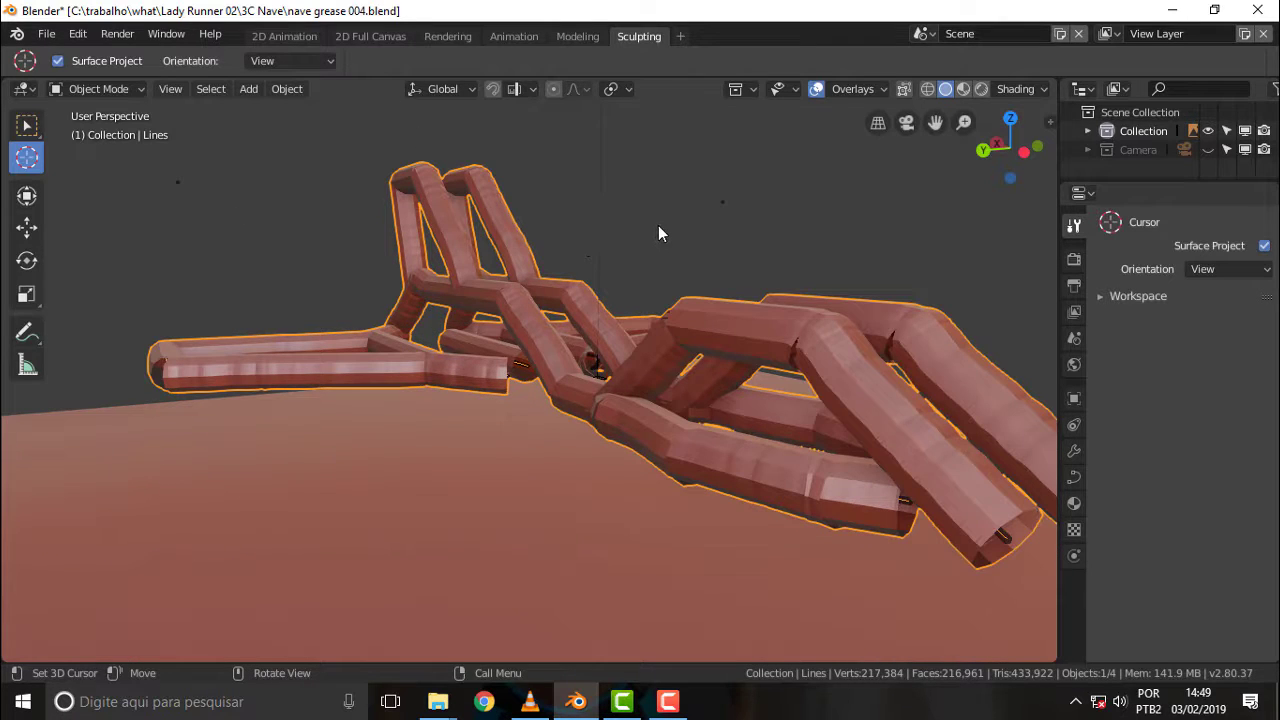
{"action": "mouse_move", "coordinate": [659, 227]}
{"action": "middle_mouse_down"}
{"action": "mouse_move", "coordinate": [544, 259]}
{"action": "mouse_move", "coordinate": [556, 262]}
{"action": "middle_mouse_up"}
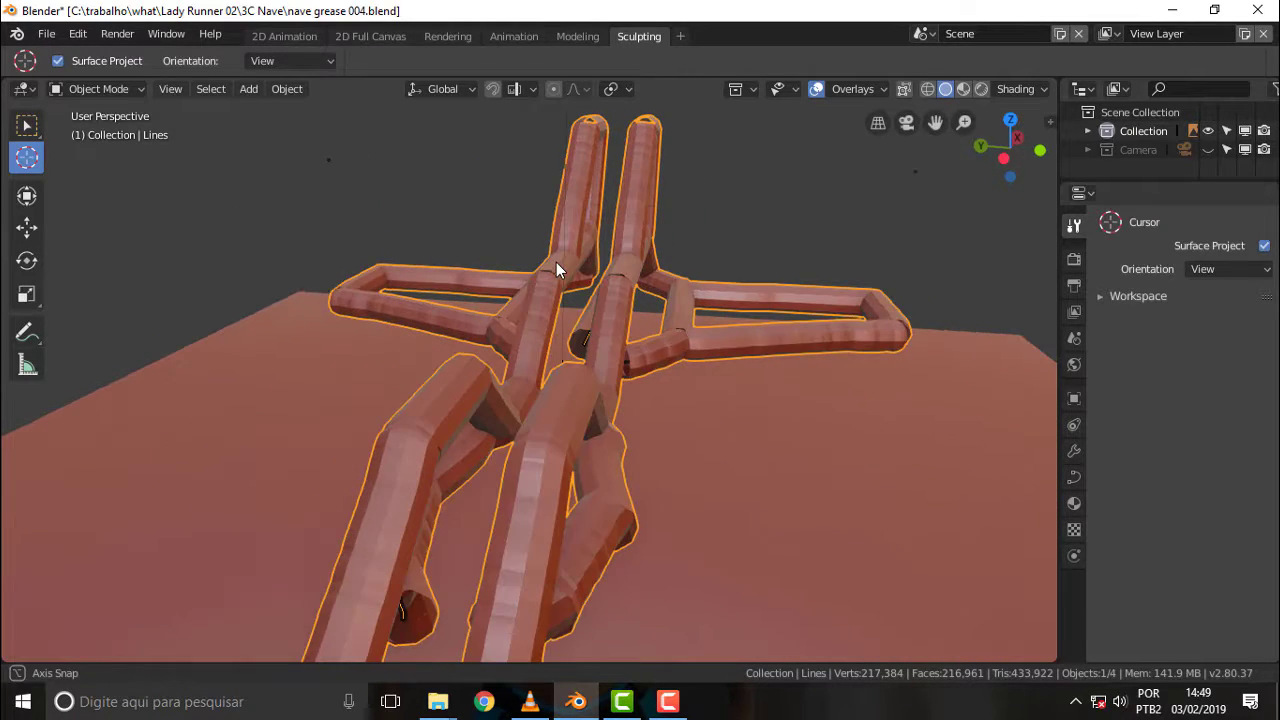
{"action": "scroll", "coordinate": [570, 275], "scroll_direction": "down", "scroll_amount": 2}
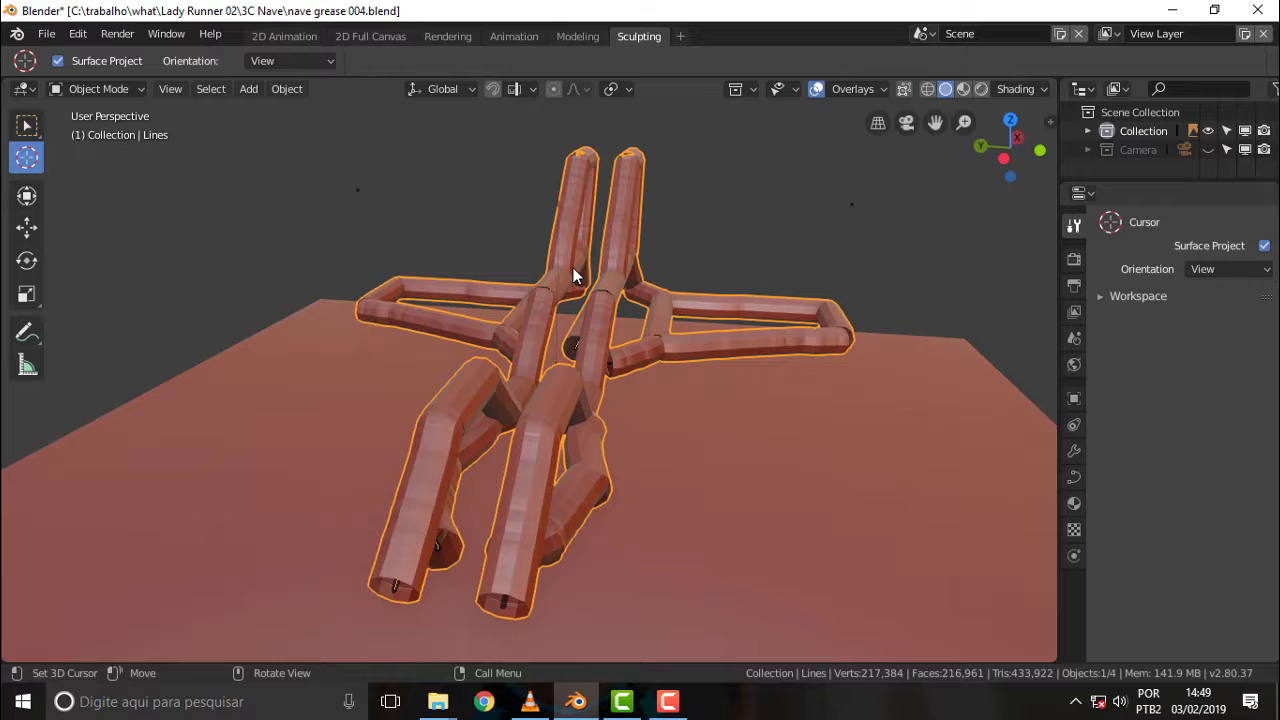
Start a new General file, delete its default cube, and leave the scene name unchanged.
{"action": "left_click", "coordinate": [46, 34]}
{"action": "mouse_move", "coordinate": [69, 56]}
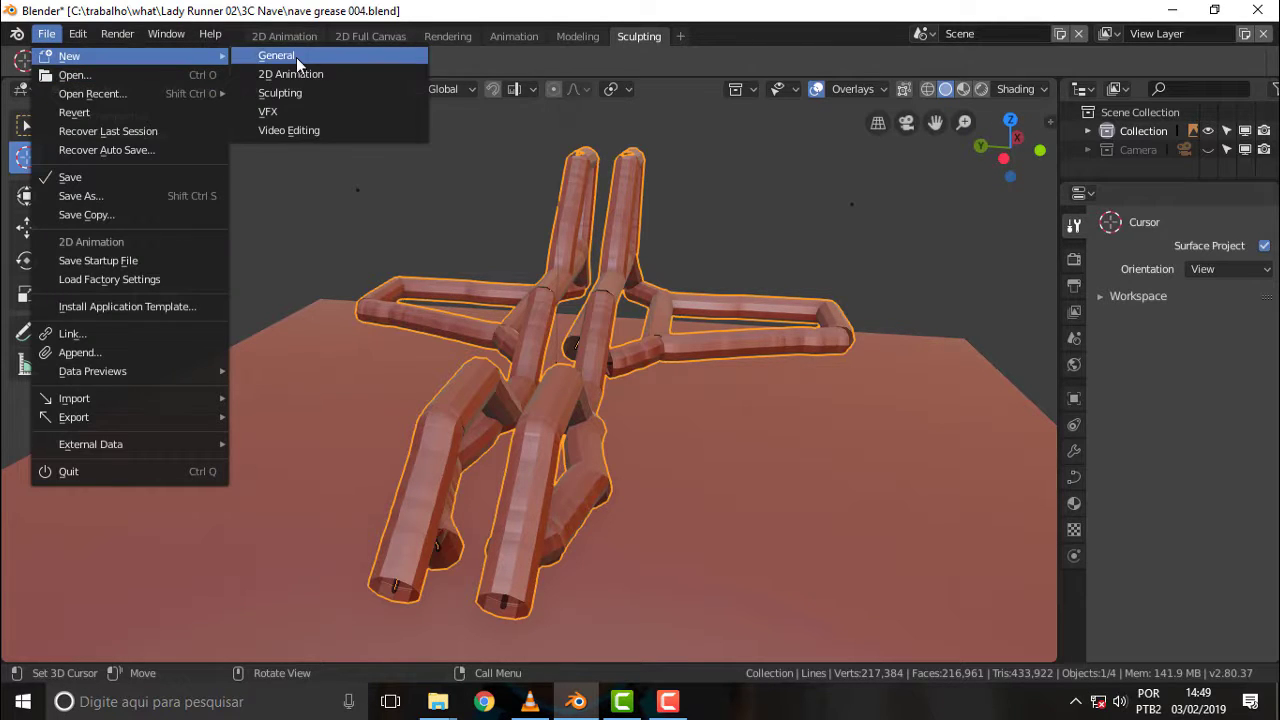
{"action": "left_click", "coordinate": [305, 64]}
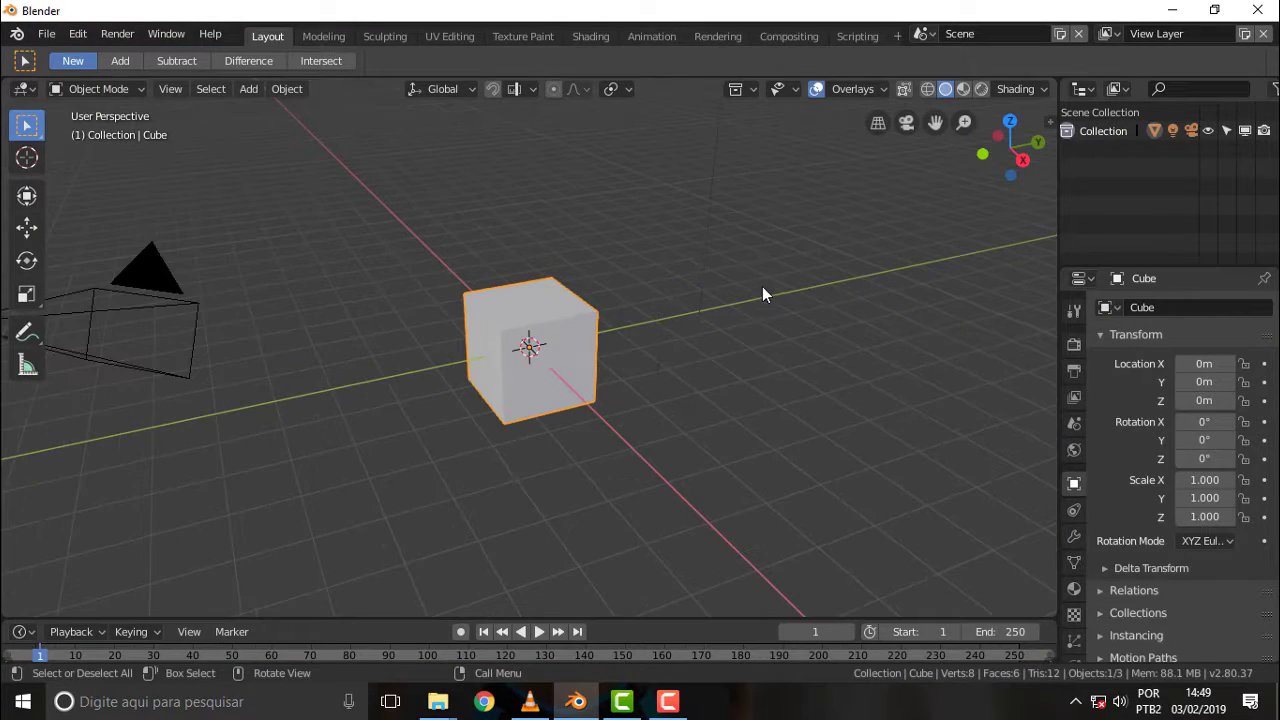
{"action": "key", "text": "Delete"}
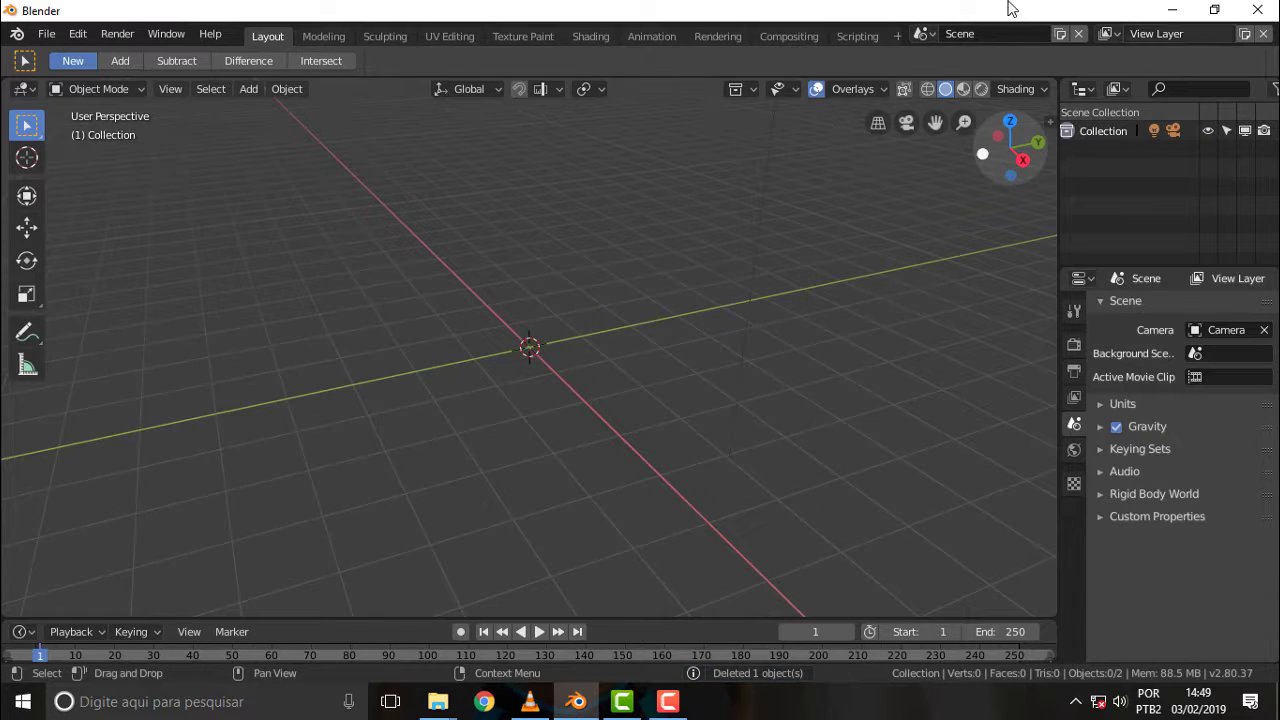
{"action": "left_click", "coordinate": [1035, 31]}
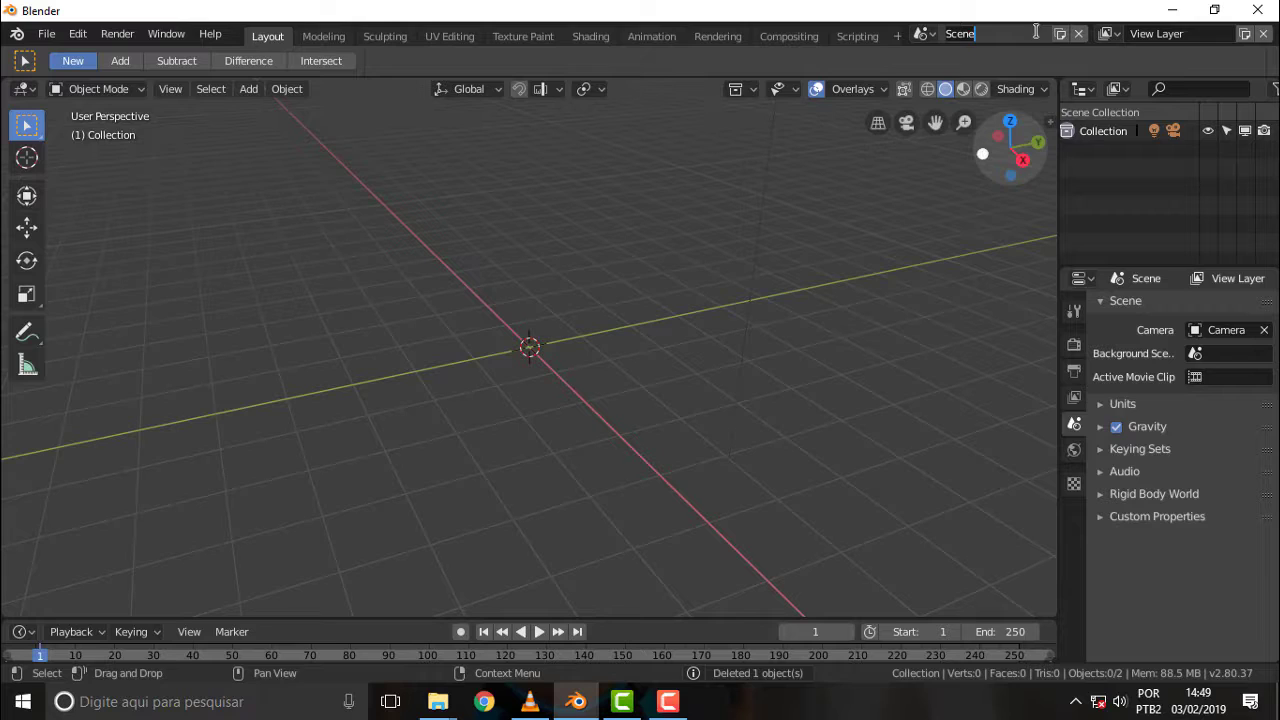
{"action": "left_click", "coordinate": [780, 215]}
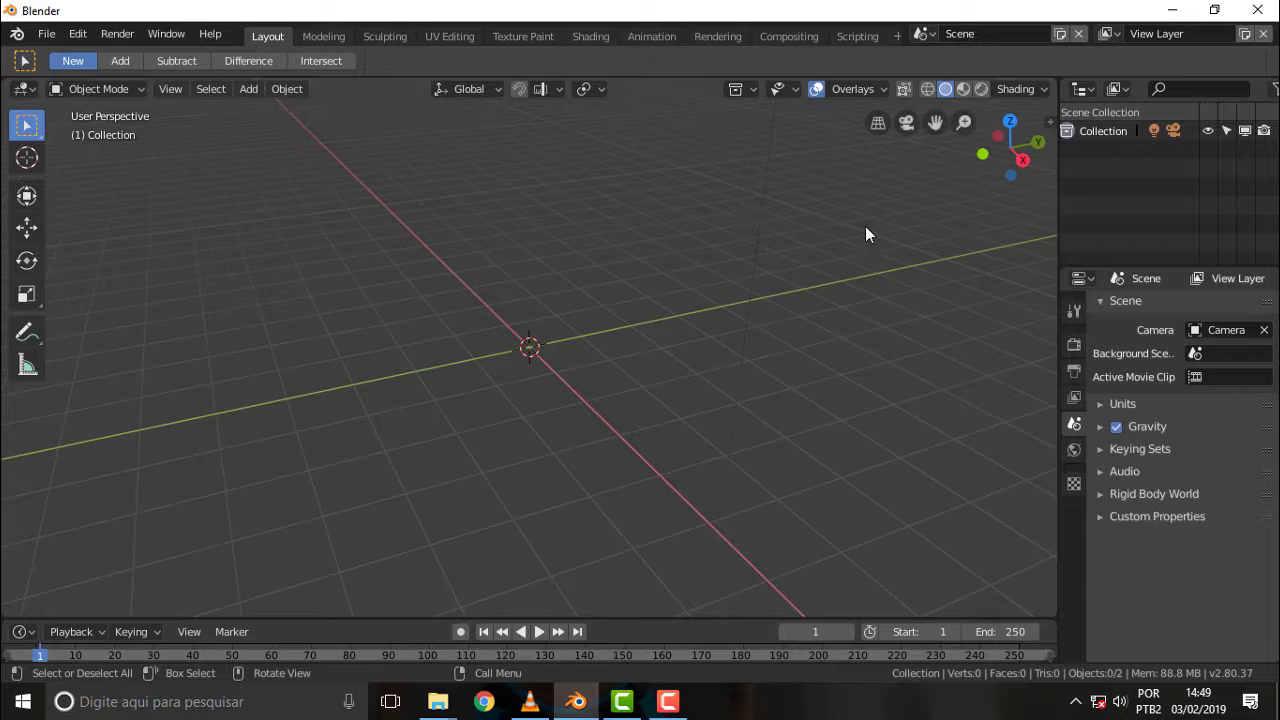
Start File > Append and climb out of Blender's startup folders to the C: drive.
{"action": "left_click", "coordinate": [47, 36]}
{"action": "mouse_move", "coordinate": [74, 380]}
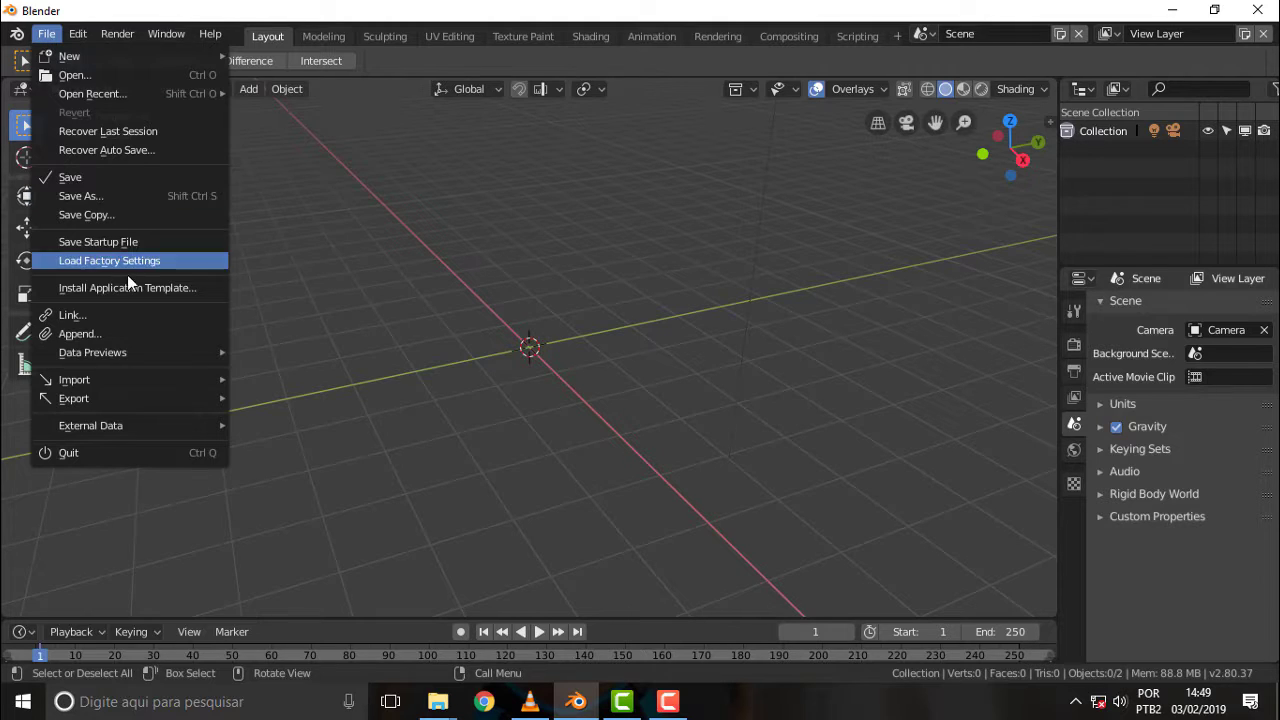
{"action": "left_click", "coordinate": [108, 333]}
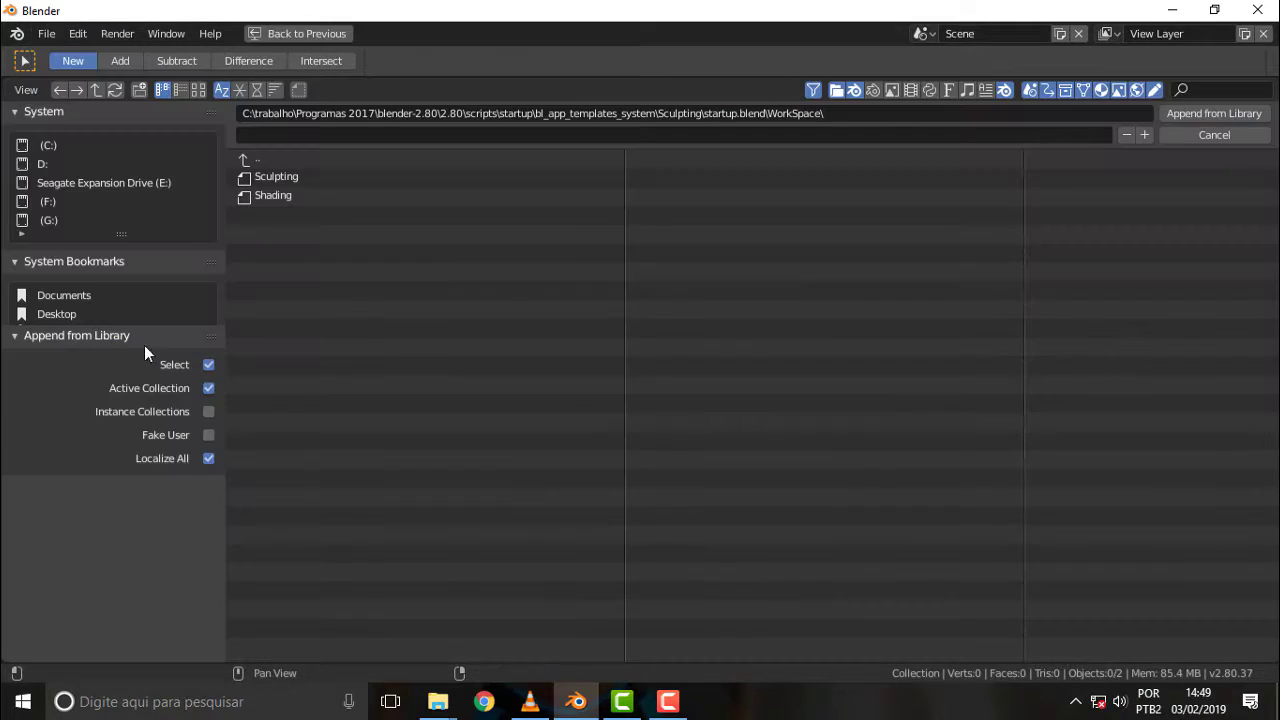
{"action": "left_click", "coordinate": [254, 160]}
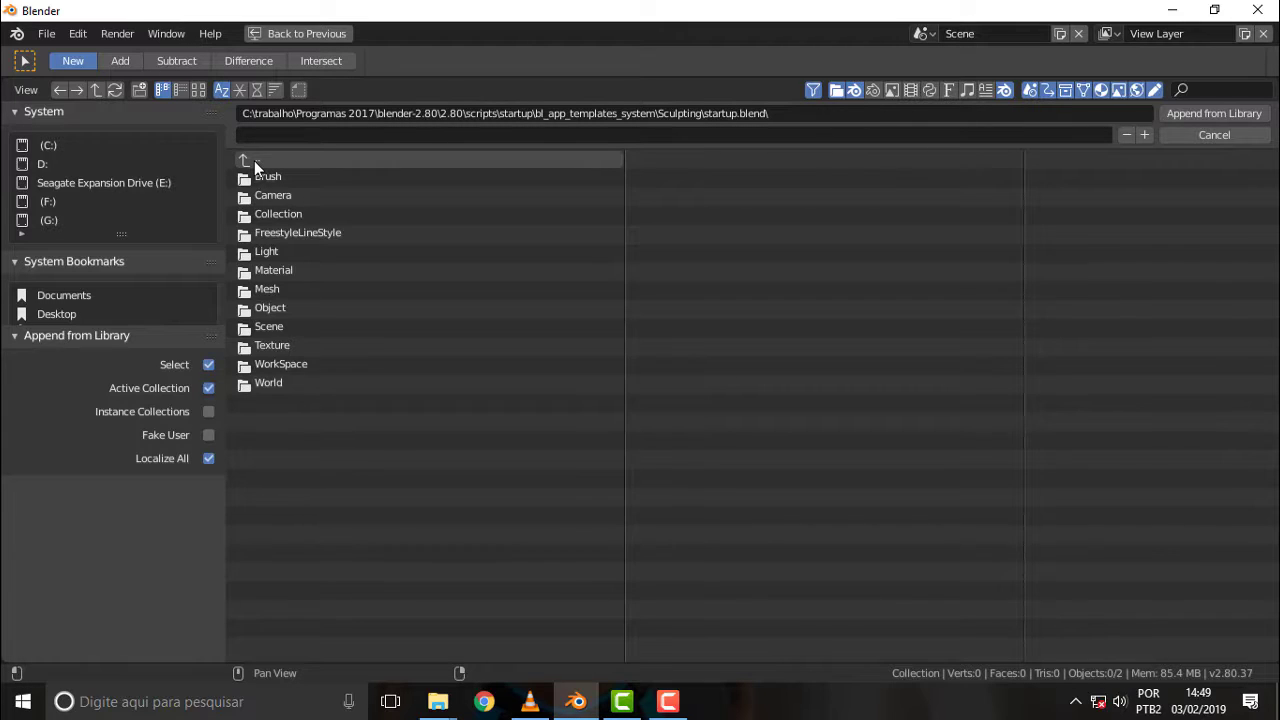
{"action": "left_click", "coordinate": [254, 160]}
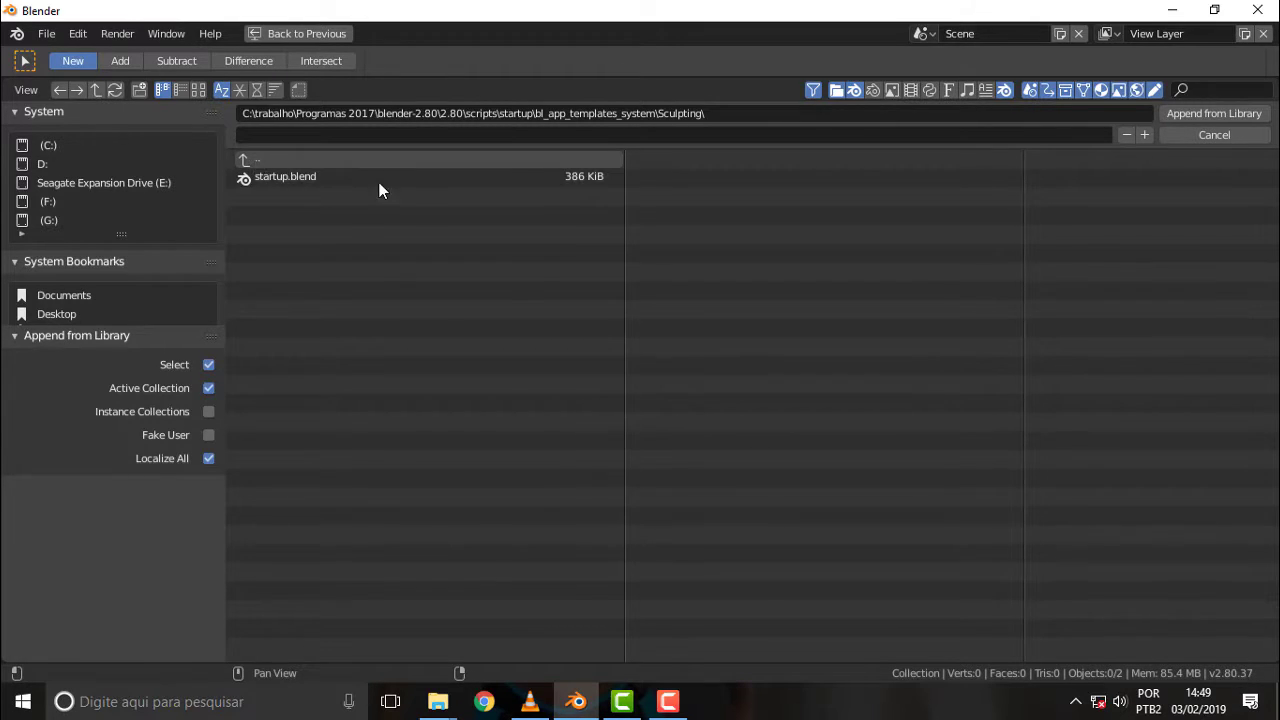
{"action": "left_click", "coordinate": [252, 162]}
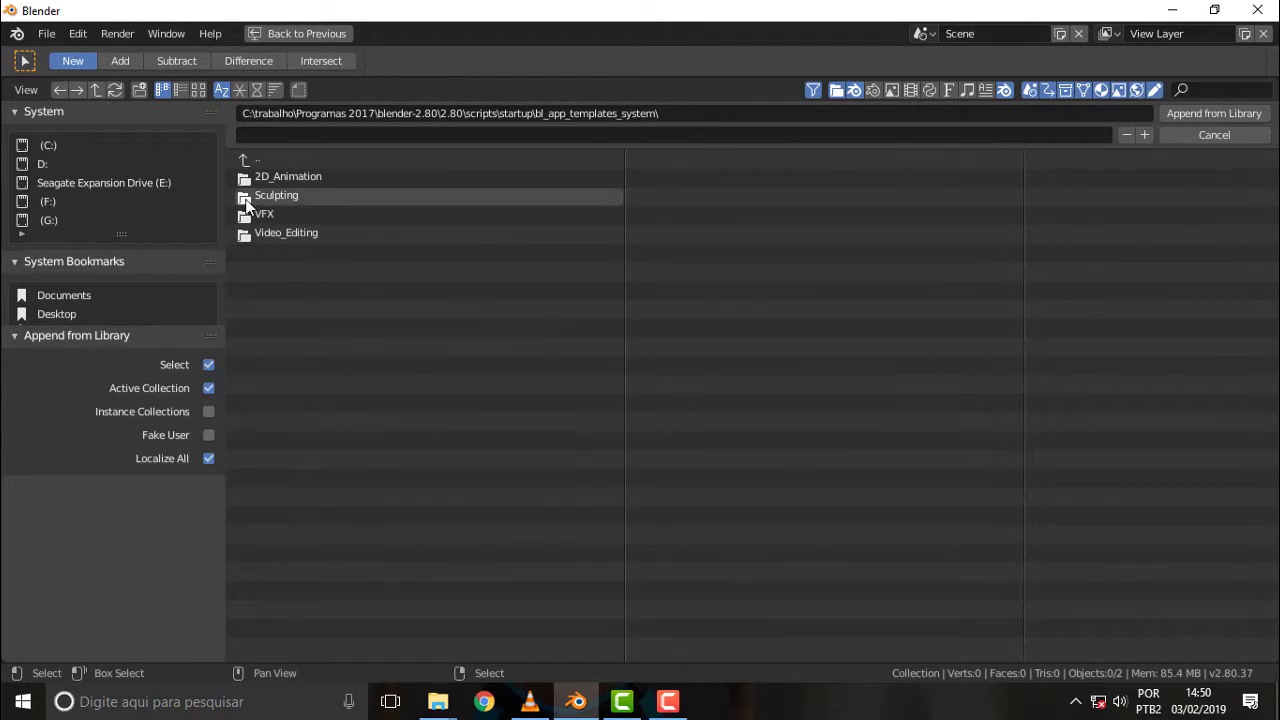
{"action": "left_click", "coordinate": [258, 162]}
{"action": "left_click", "coordinate": [258, 162]}
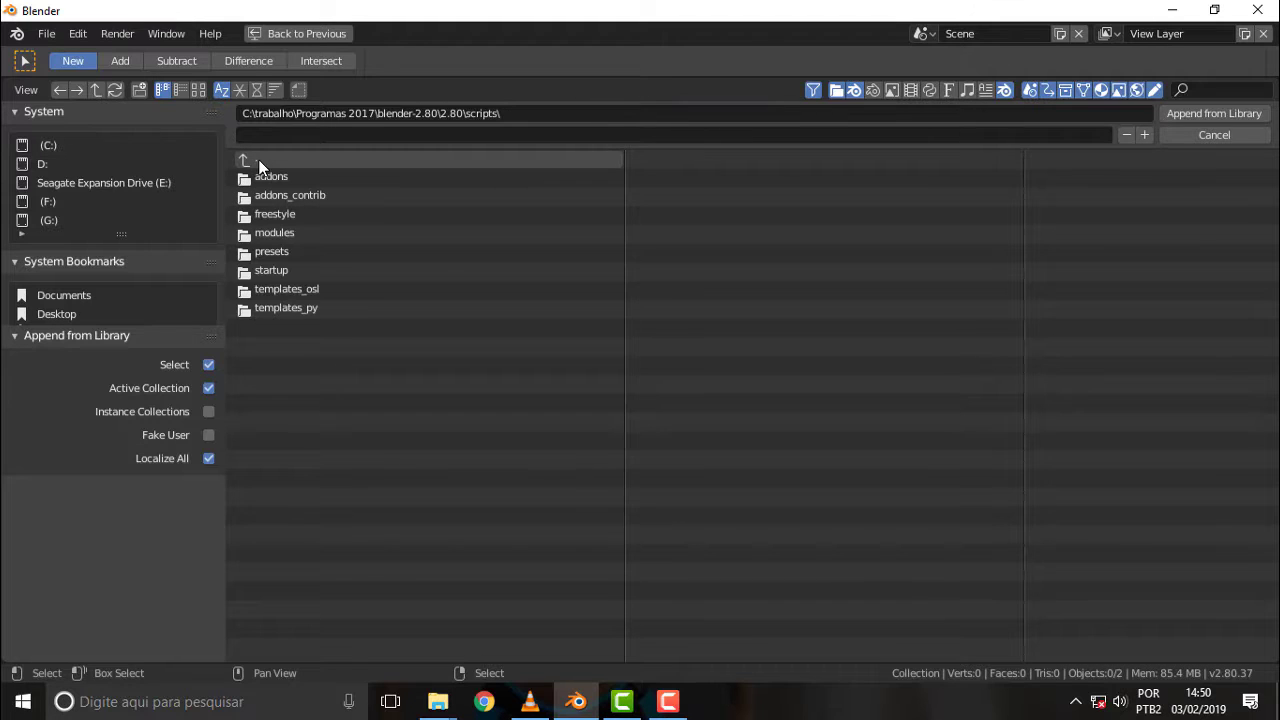
{"action": "left_click", "coordinate": [257, 162]}
{"action": "left_click", "coordinate": [255, 162]}
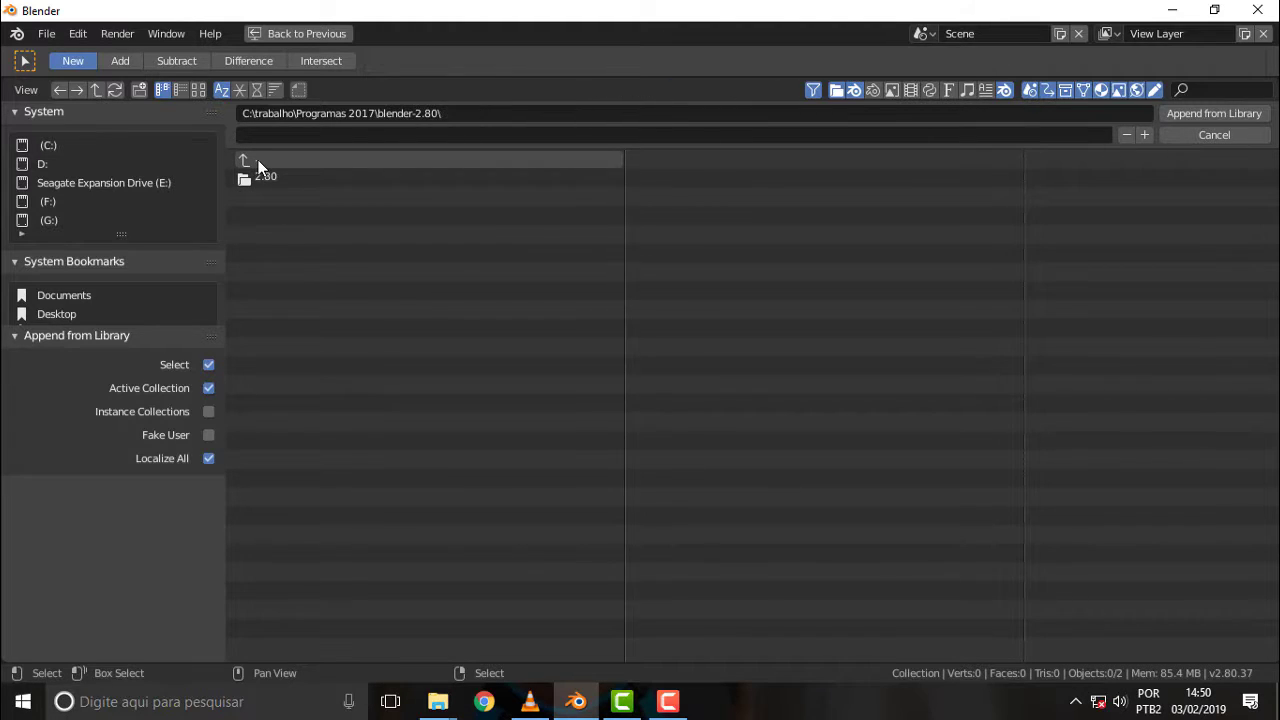
{"action": "left_click", "coordinate": [255, 162]}
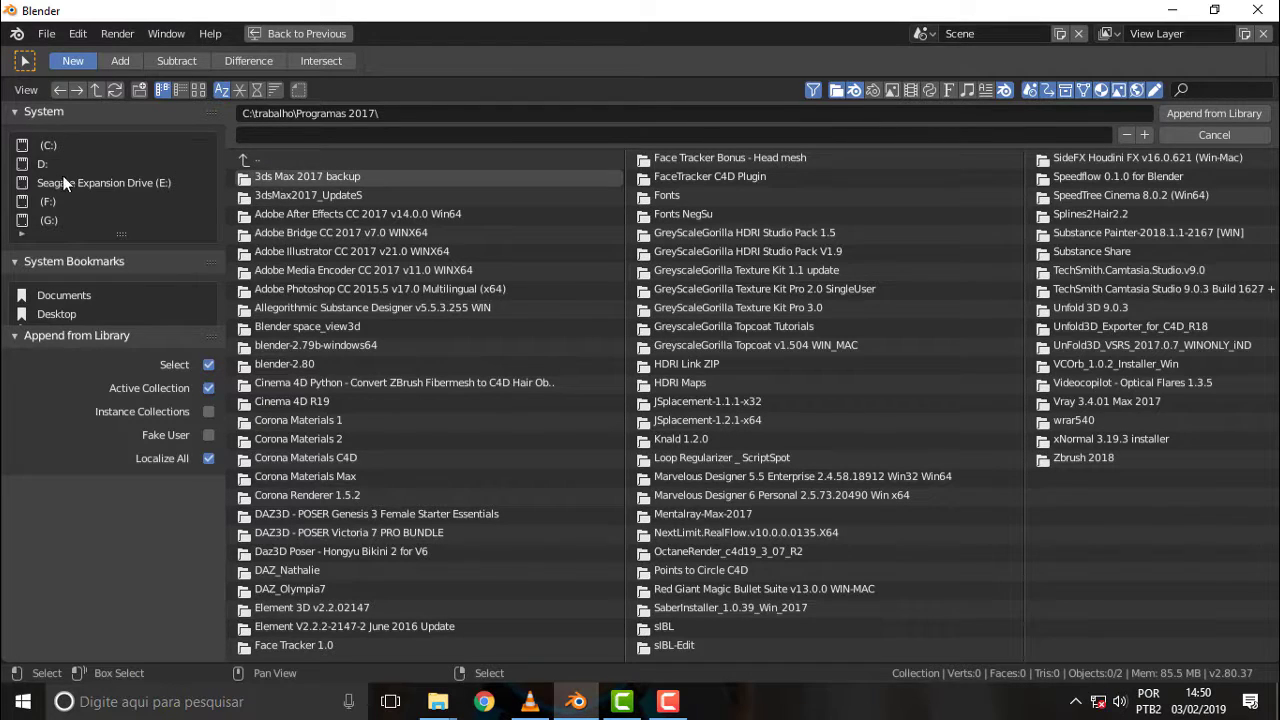
{"action": "left_click", "coordinate": [48, 201]}
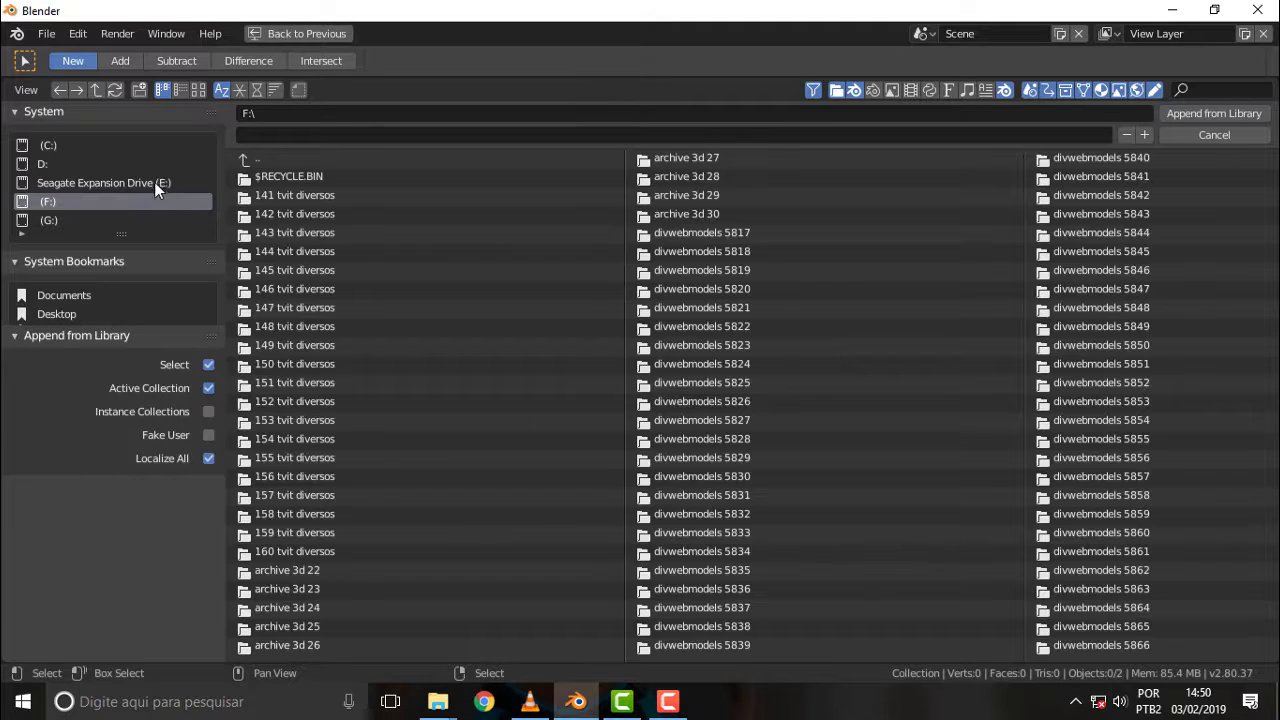
{"action": "left_click", "coordinate": [47, 152]}
Browse to C:\trabalho\what\Lady Runner 02\3C Nave and open nave grease 004.blend.
{"action": "left_click", "coordinate": [262, 421]}
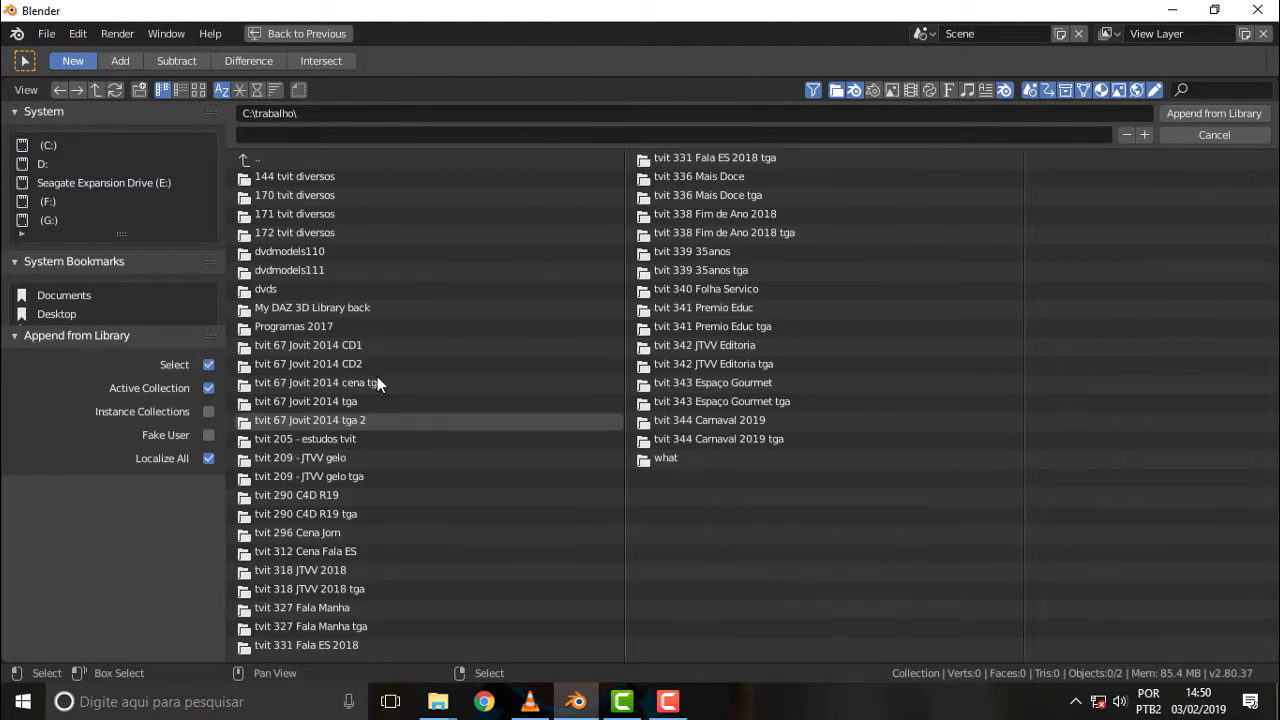
{"action": "left_click", "coordinate": [663, 458]}
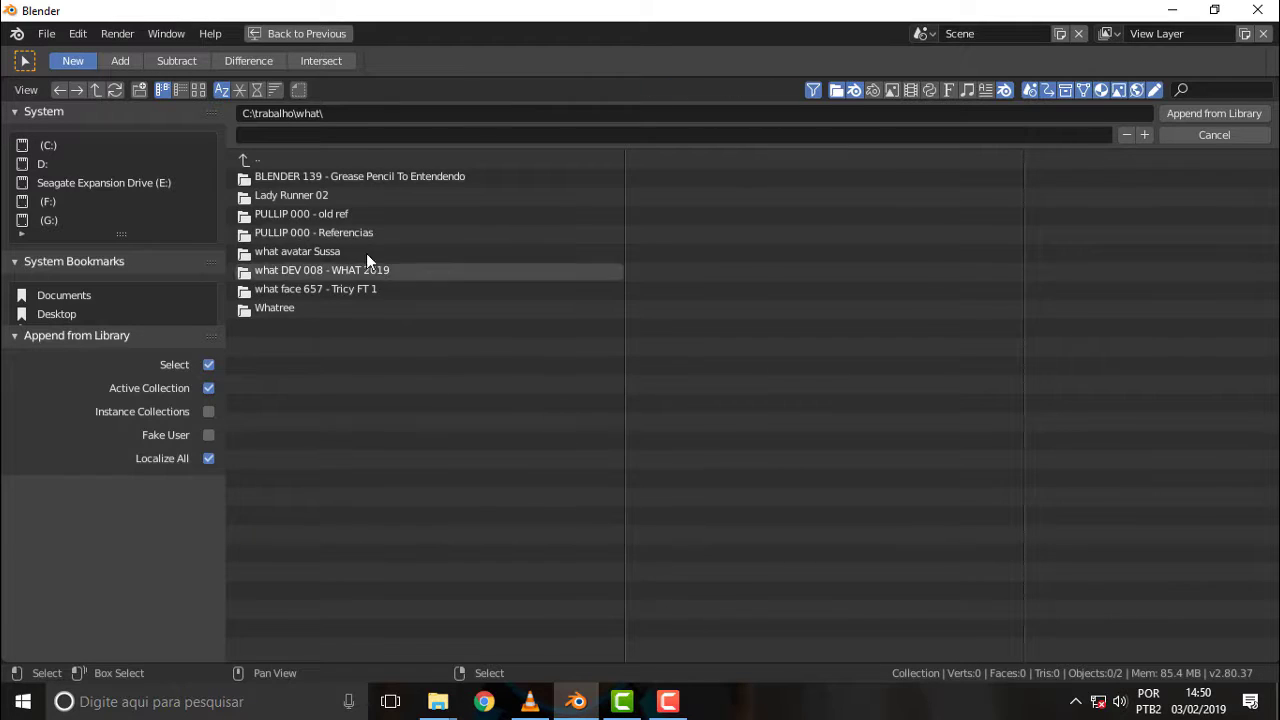
{"action": "left_click", "coordinate": [280, 196]}
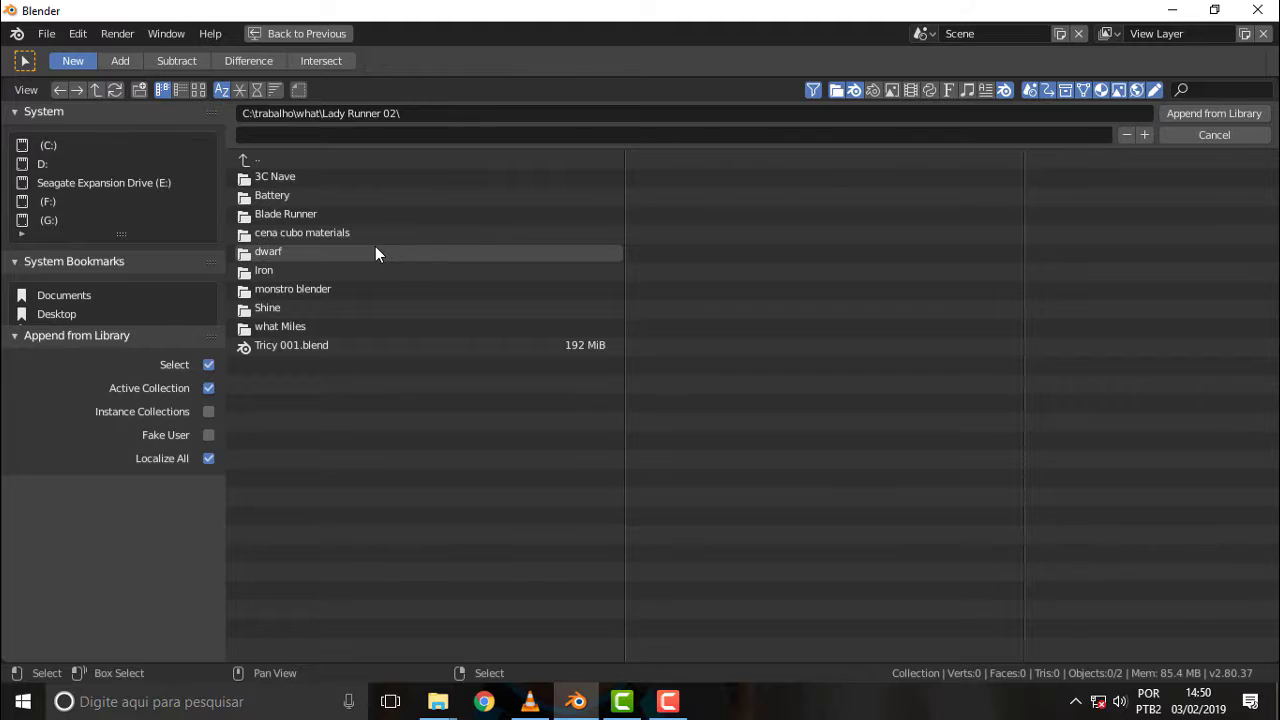
{"action": "left_click", "coordinate": [262, 180]}
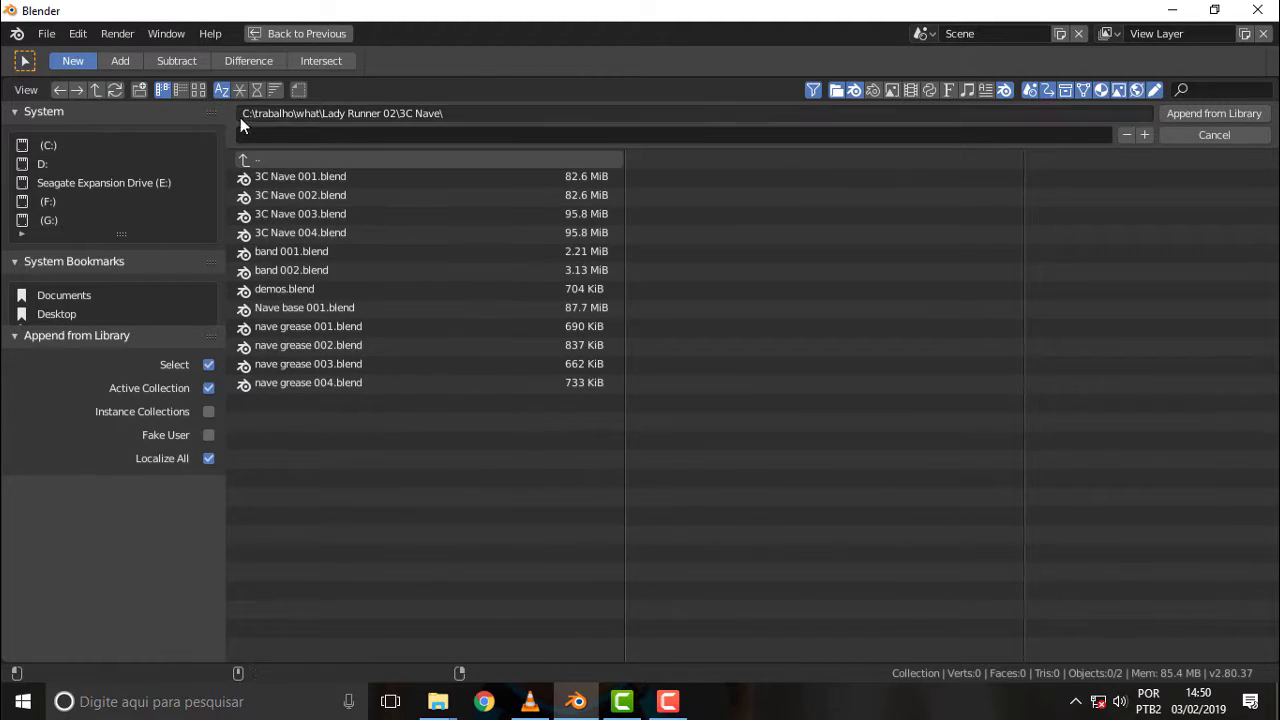
{"action": "left_click", "coordinate": [198, 89]}
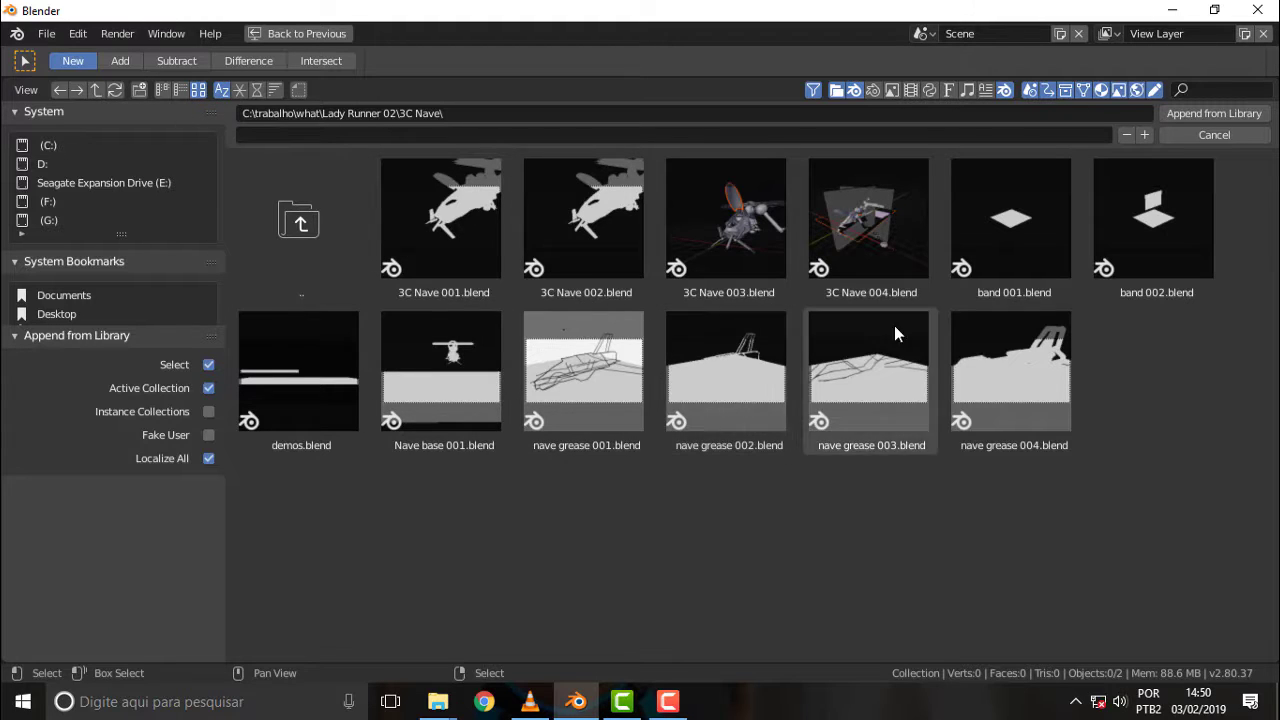
{"action": "double_click", "coordinate": [1021, 372]}
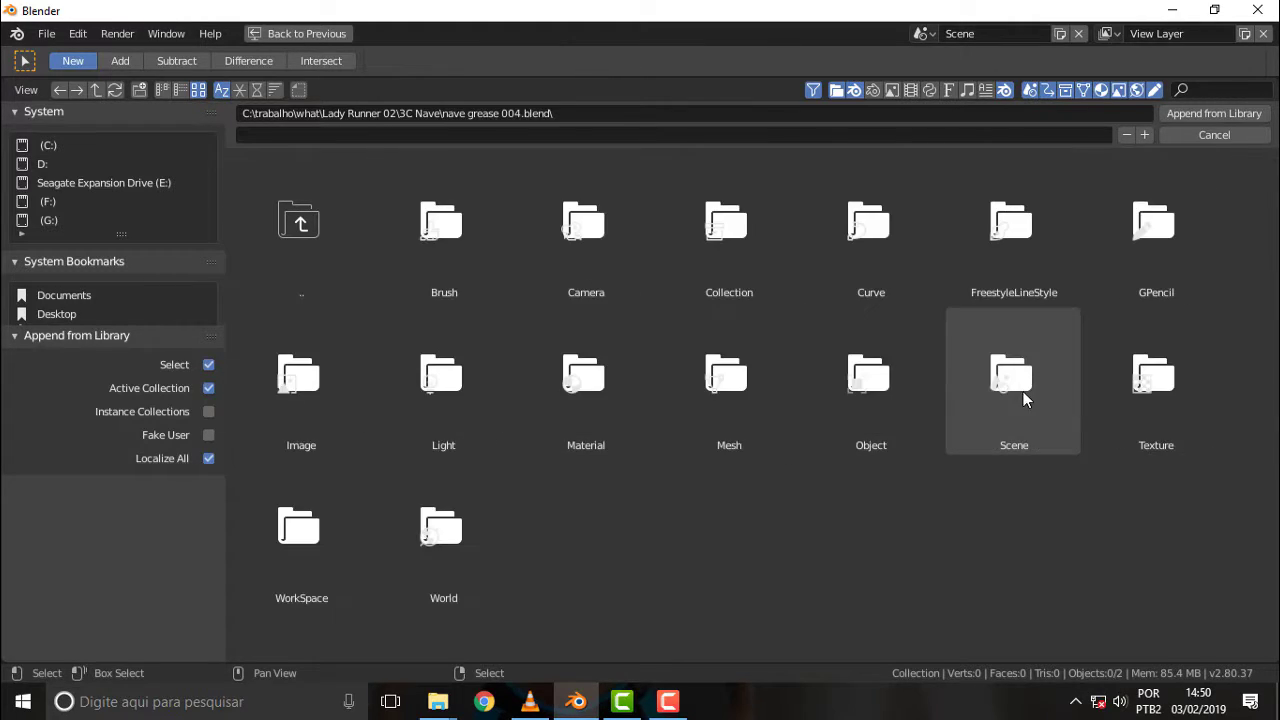
Append the Lines object from the file's Object category into the scene.
{"action": "left_click", "coordinate": [166, 89]}
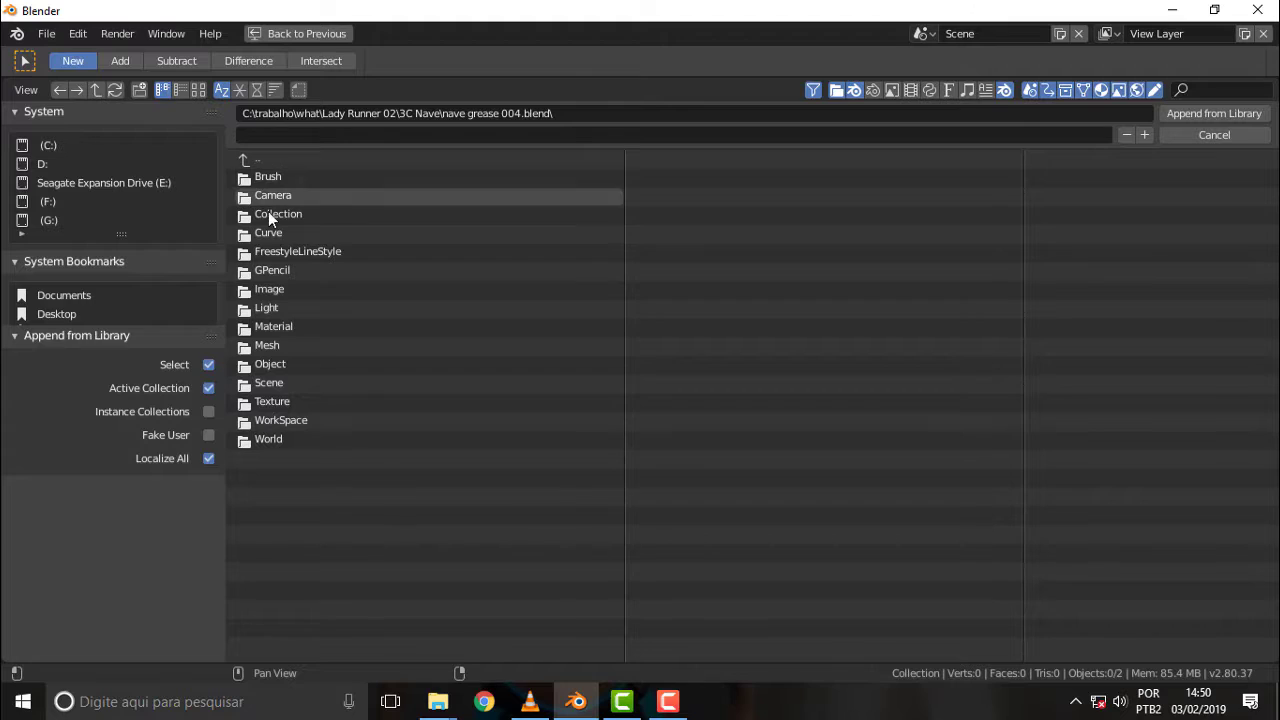
{"action": "left_click", "coordinate": [276, 364]}
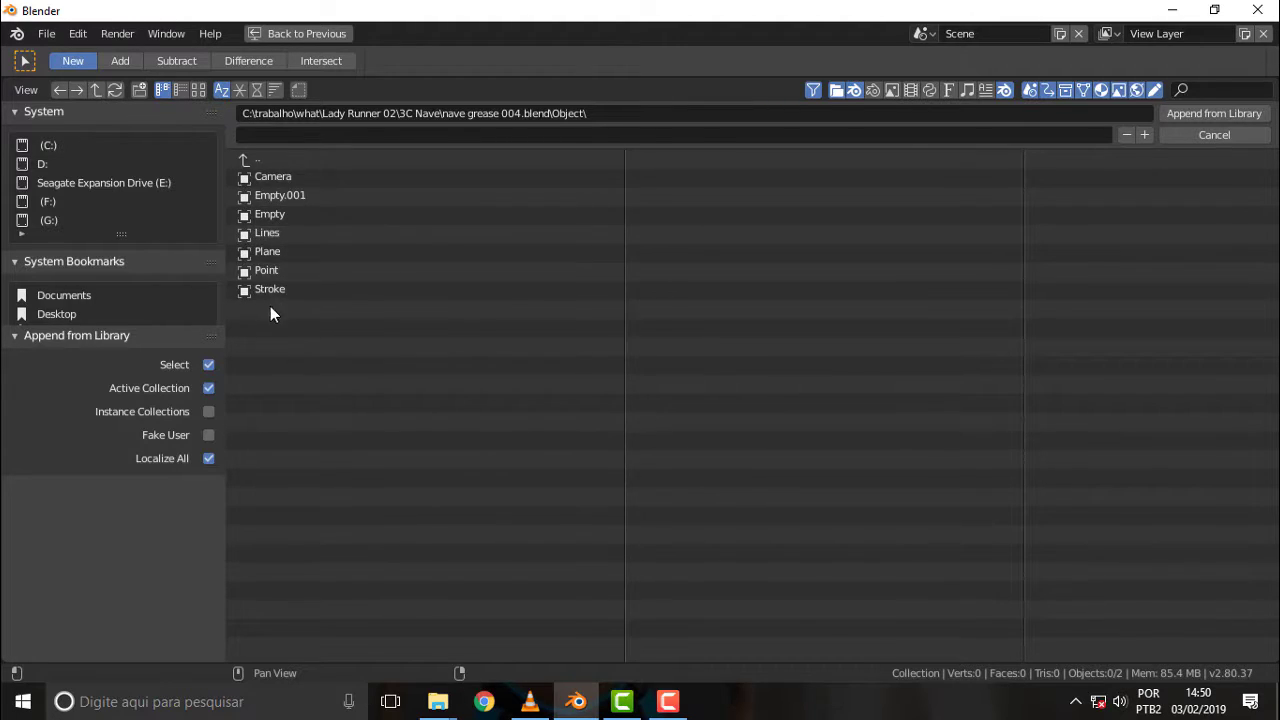
{"action": "left_click", "coordinate": [270, 232]}
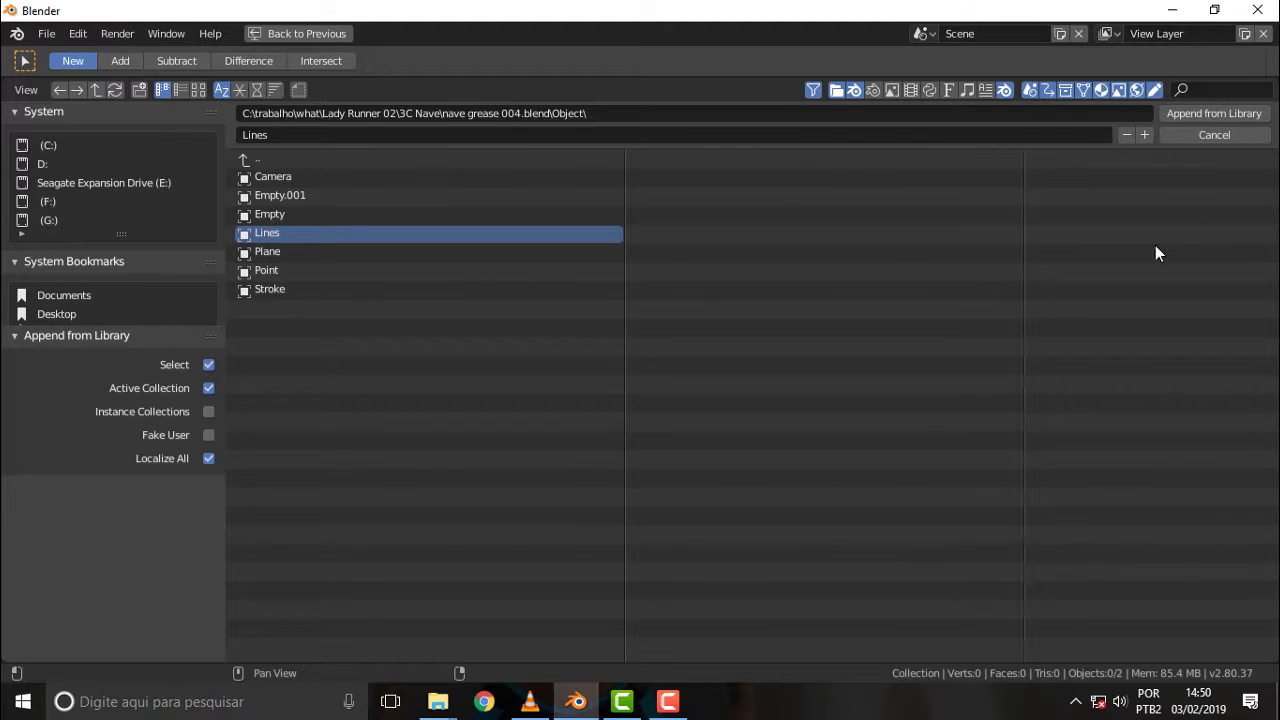
{"action": "left_click", "coordinate": [1211, 113]}
{"action": "mouse_move", "coordinate": [886, 263]}
{"action": "middle_mouse_down"}
{"action": "mouse_move", "coordinate": [766, 284]}
{"action": "mouse_move", "coordinate": [1056, 261]}
{"action": "mouse_move", "coordinate": [846, 301]}
{"action": "middle_mouse_up"}
{"action": "scroll", "coordinate": [757, 333], "scroll_direction": "up", "scroll_amount": 3}
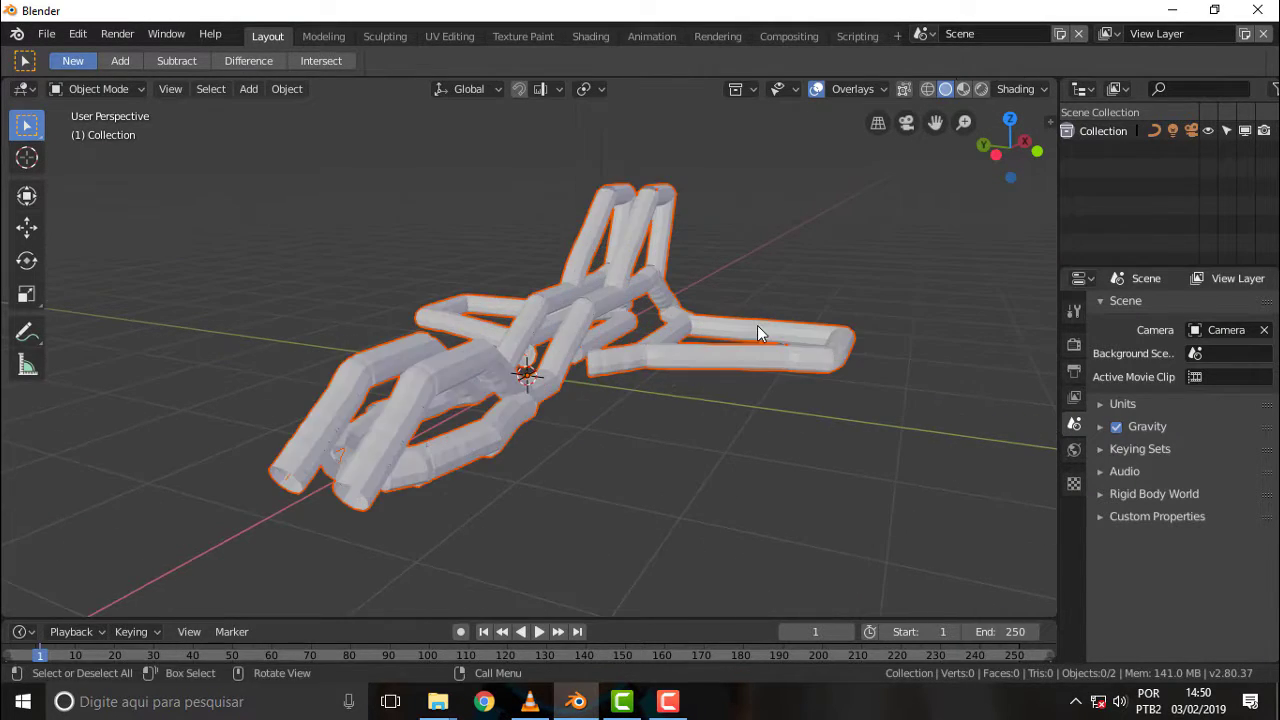
{"action": "middle_click_drag", "start_coordinate": [757, 325], "coordinate": [855, 317]}
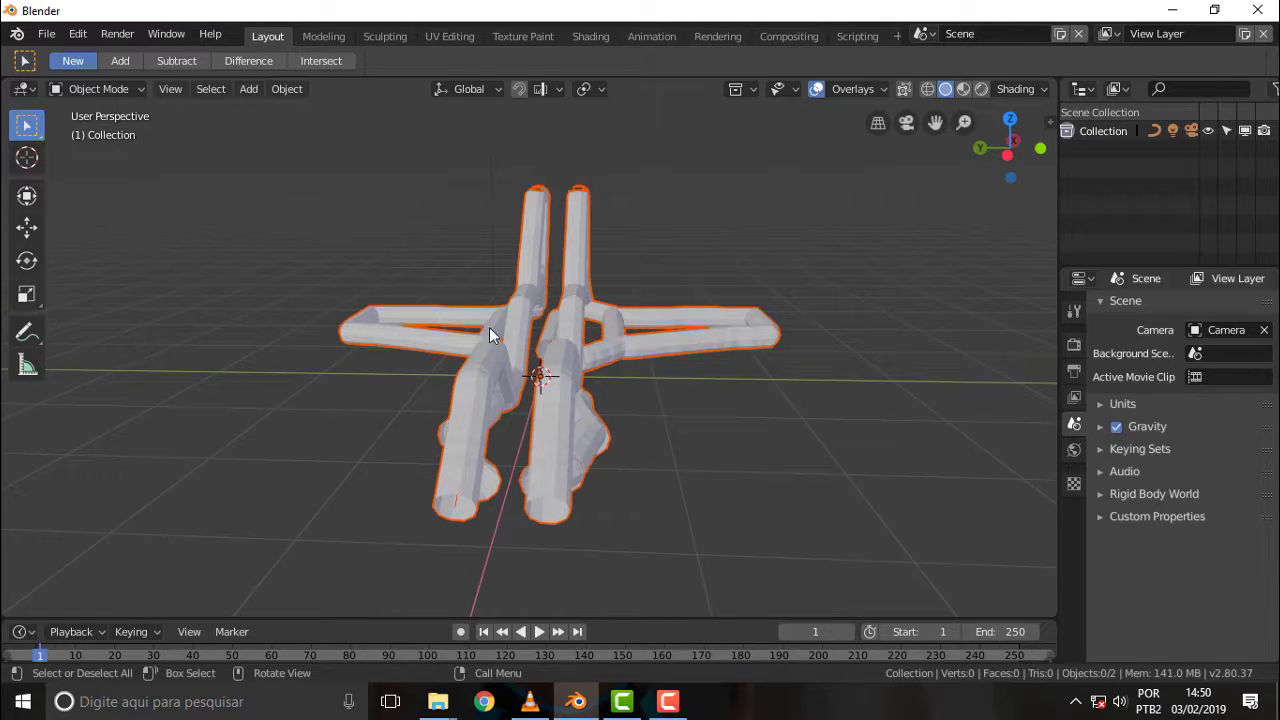
{"action": "left_click", "coordinate": [480, 373]}
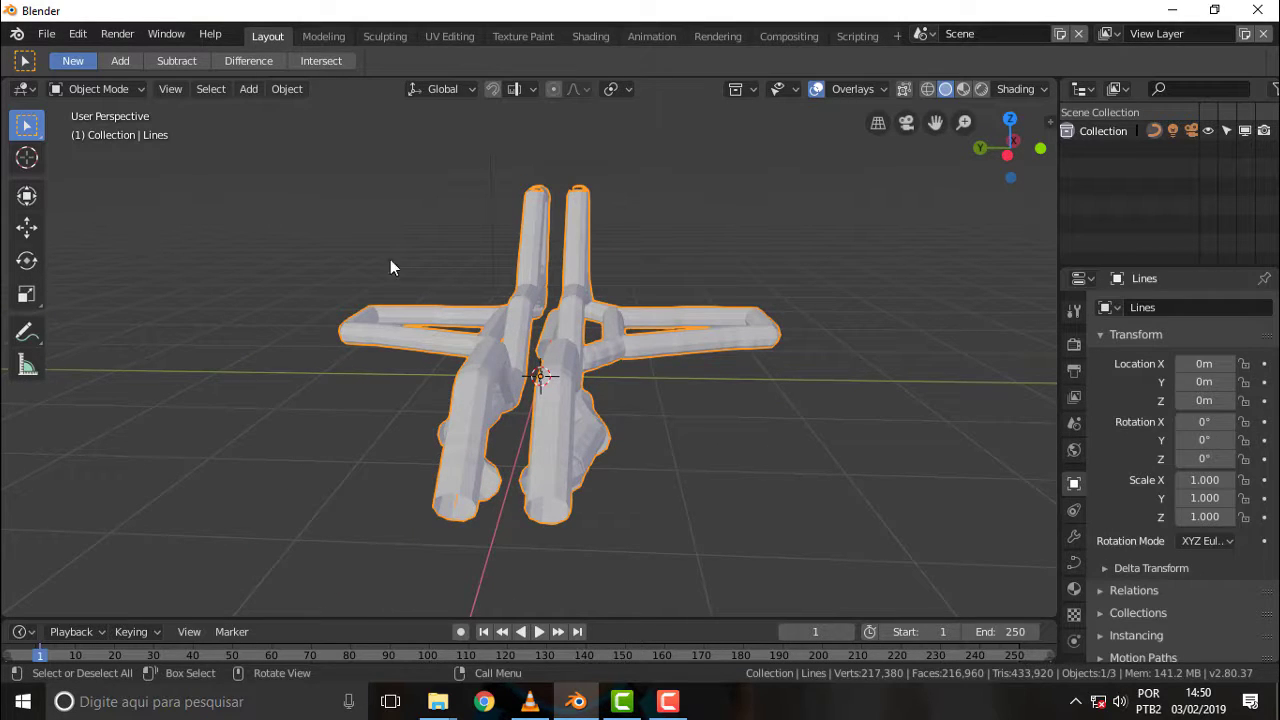
{"action": "left_click", "coordinate": [89, 88]}
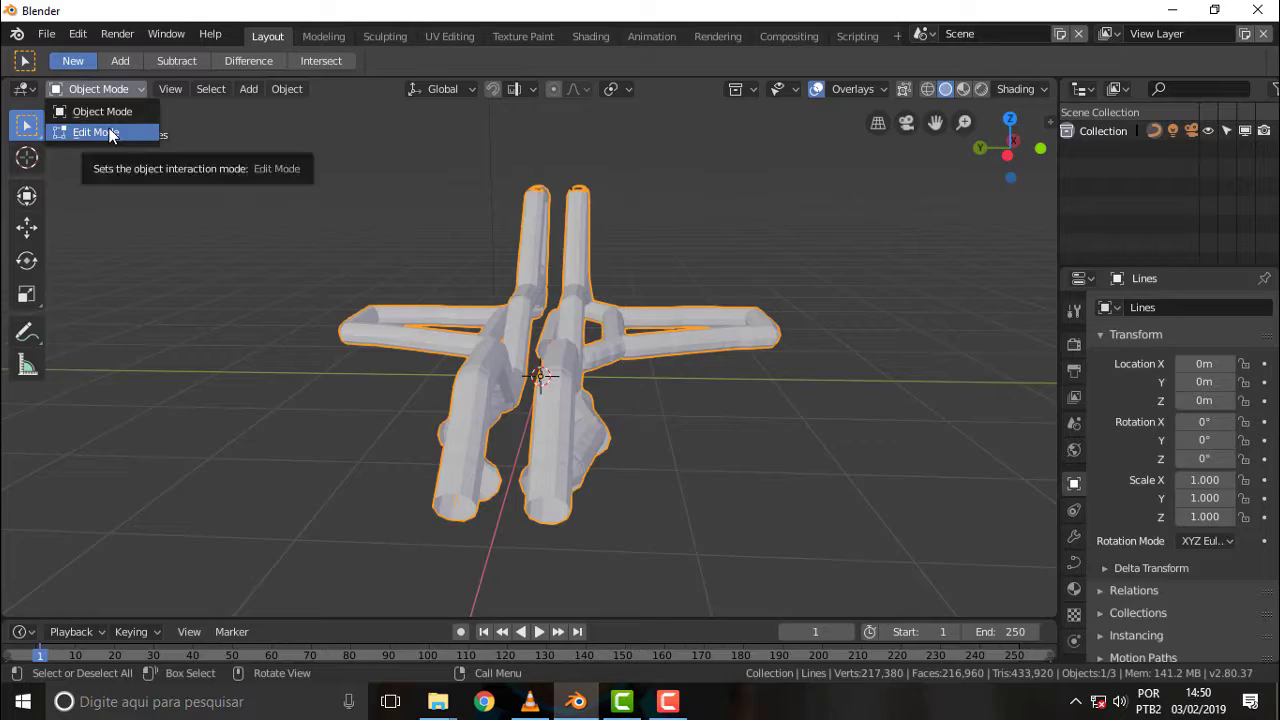
{"action": "left_click", "coordinate": [110, 132]}
{"action": "mouse_move", "coordinate": [735, 299]}
{"action": "middle_mouse_down"}
{"action": "mouse_move", "coordinate": [823, 323]}
{"action": "mouse_move", "coordinate": [846, 297]}
{"action": "mouse_move", "coordinate": [291, 266]}
{"action": "mouse_move", "coordinate": [918, 282]}
{"action": "mouse_move", "coordinate": [694, 306]}
{"action": "middle_mouse_up"}
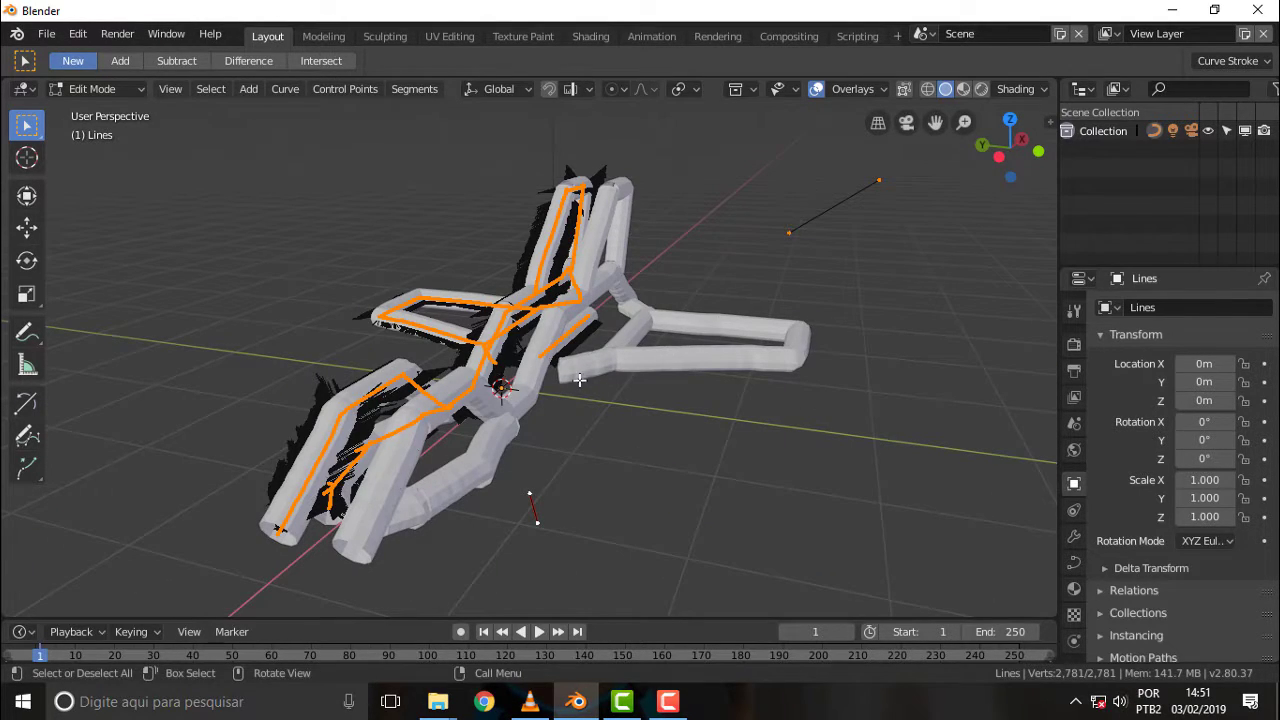
{"action": "left_click", "coordinate": [90, 88]}
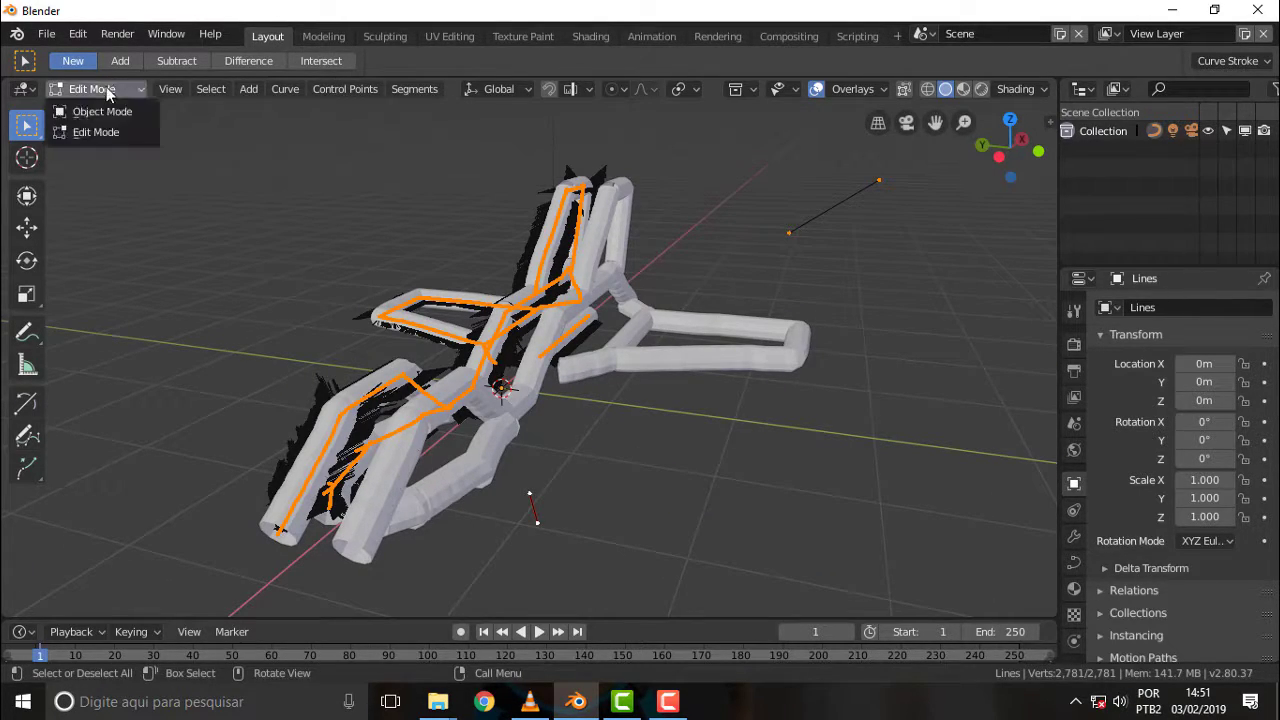
{"action": "left_click", "coordinate": [95, 111]}
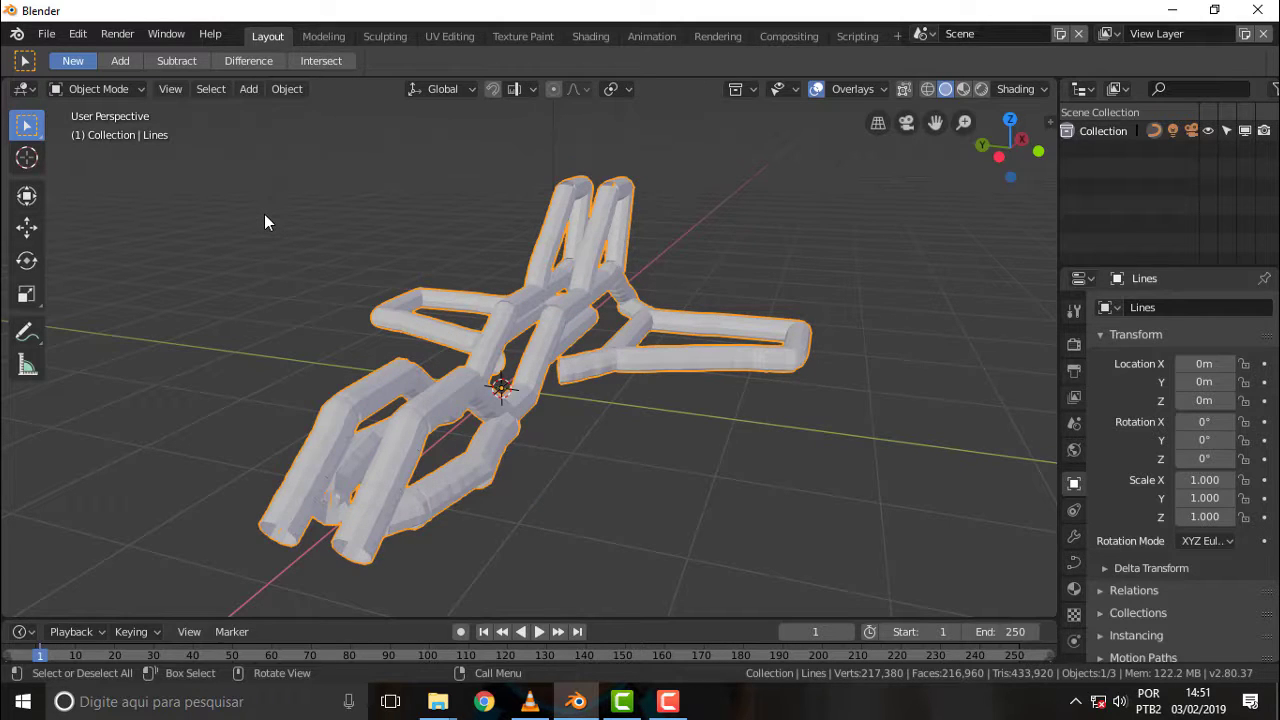
Add a plane scaled to 2.724 and lower it to Z -0.4423 beneath the ship.
{"action": "key", "text": "shift+a"}
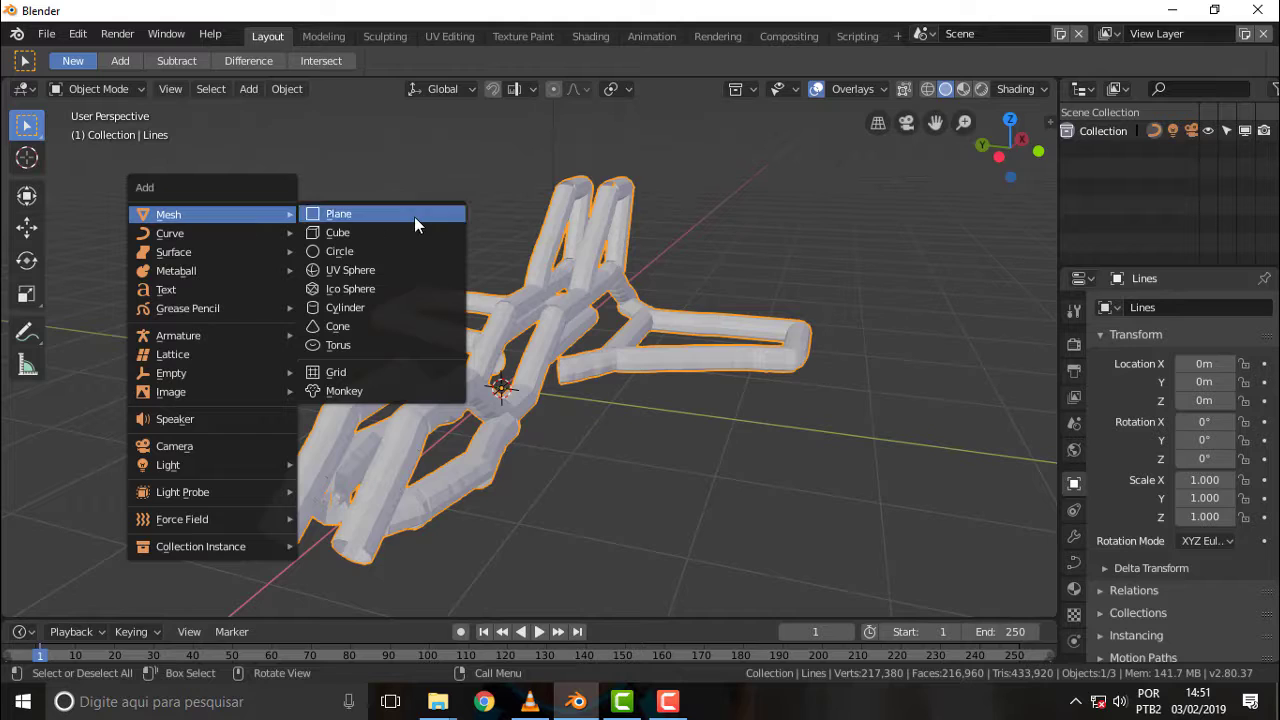
{"action": "left_click", "coordinate": [414, 214]}
{"action": "key", "text": "s"}
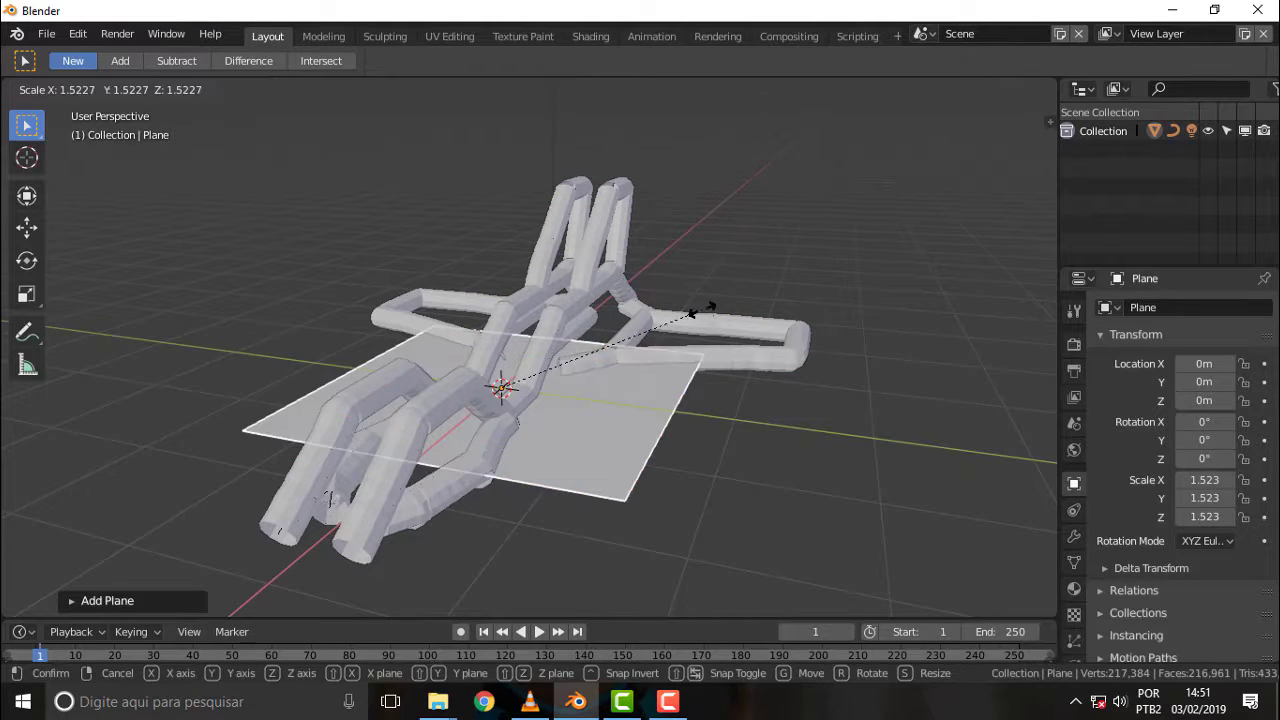
{"action": "left_click", "coordinate": [859, 258]}
{"action": "key", "text": "g"}
{"action": "key", "text": "z"}
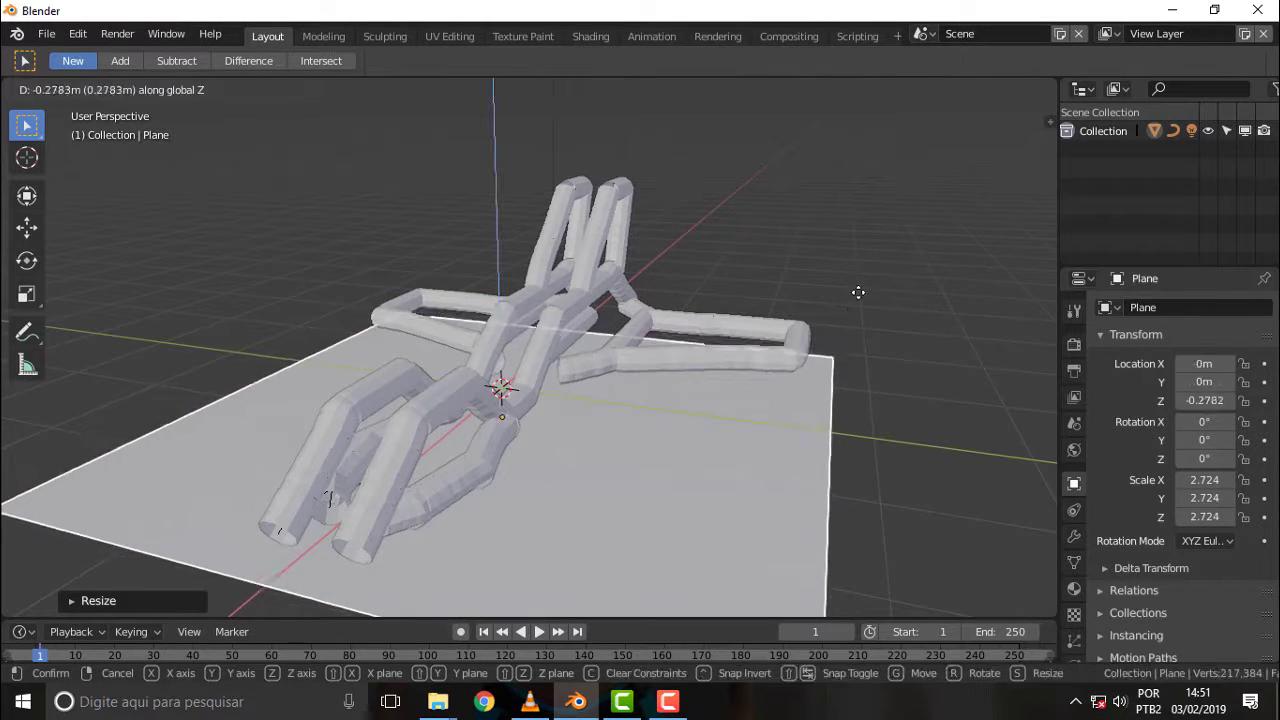
{"action": "left_click", "coordinate": [856, 310]}
Switch the viewport to Rendered shading and orbit around the shadowed model.
{"action": "key", "text": "z"}
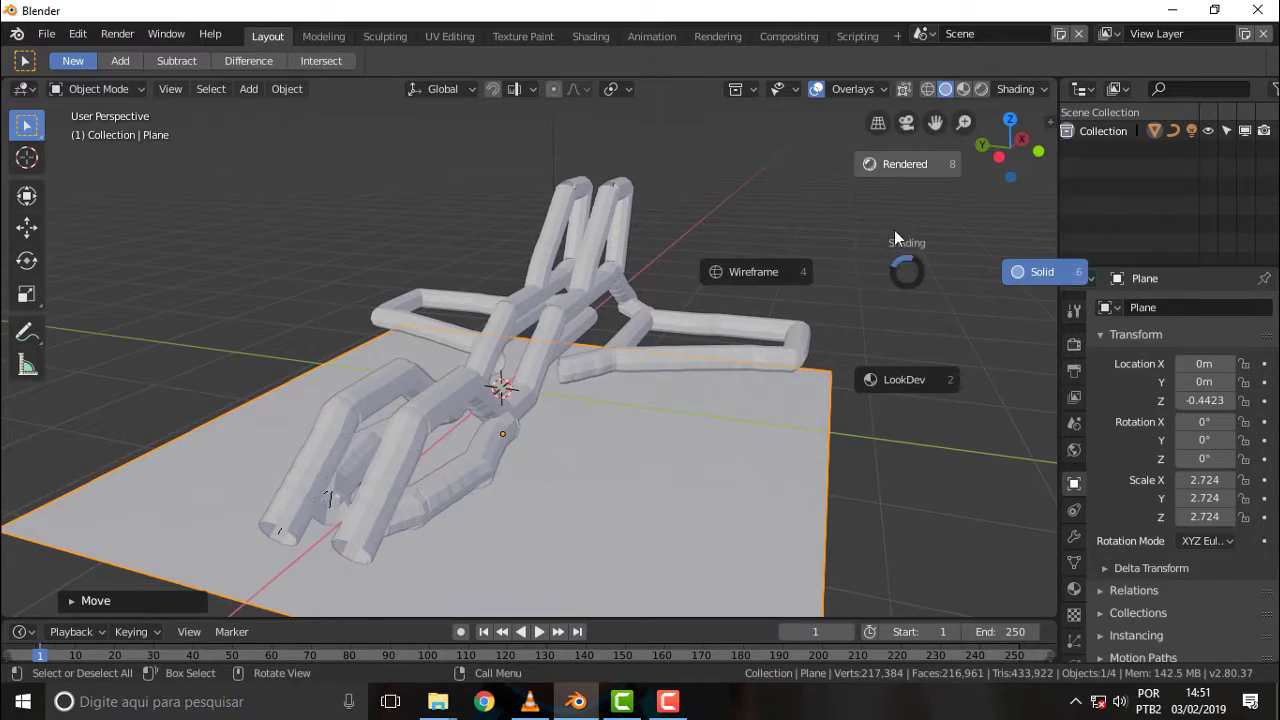
{"action": "left_click", "coordinate": [890, 215]}
{"action": "mouse_move", "coordinate": [838, 170]}
{"action": "middle_mouse_down"}
{"action": "mouse_move", "coordinate": [174, 159]}
{"action": "mouse_move", "coordinate": [108, 126]}
{"action": "mouse_move", "coordinate": [121, 126]}
{"action": "mouse_move", "coordinate": [50, 145]}
{"action": "middle_mouse_up"}
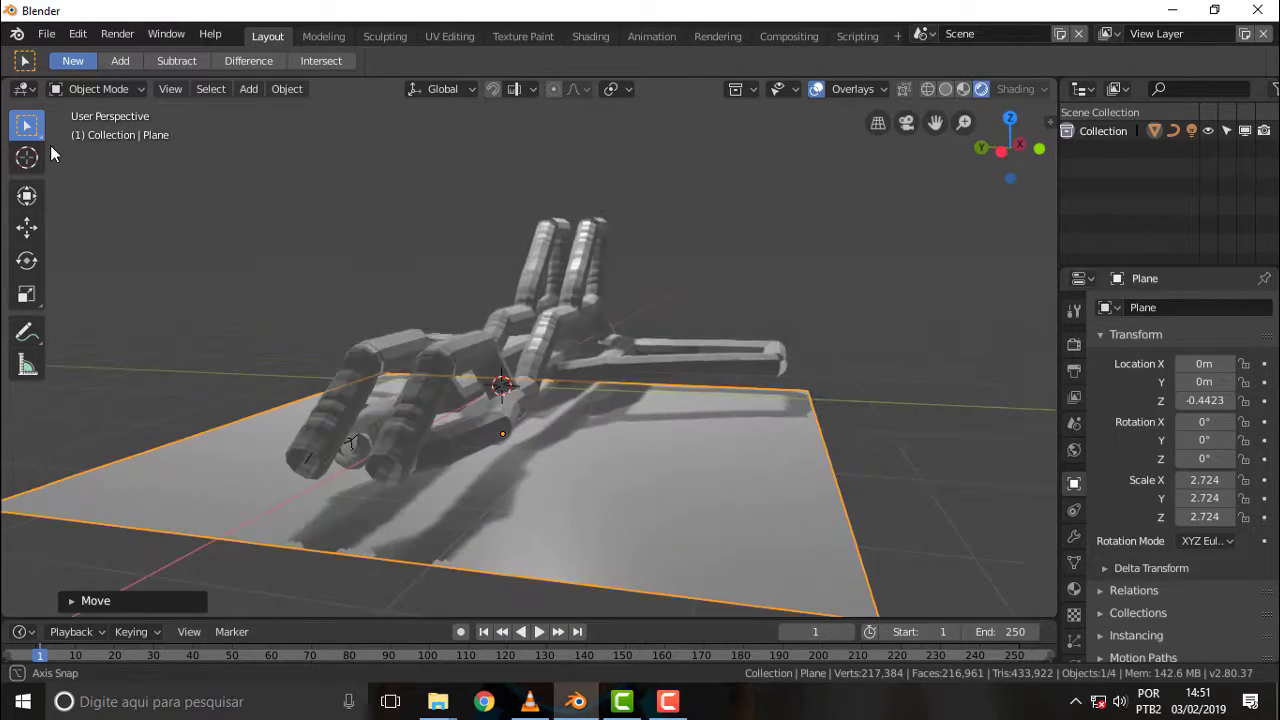
{"action": "scroll", "coordinate": [599, 298], "scroll_direction": "up", "scroll_amount": 2}
{"action": "scroll", "coordinate": [599, 295], "scroll_direction": "up", "scroll_amount": 2}
{"action": "scroll", "coordinate": [599, 295], "scroll_direction": "down", "scroll_amount": 3}
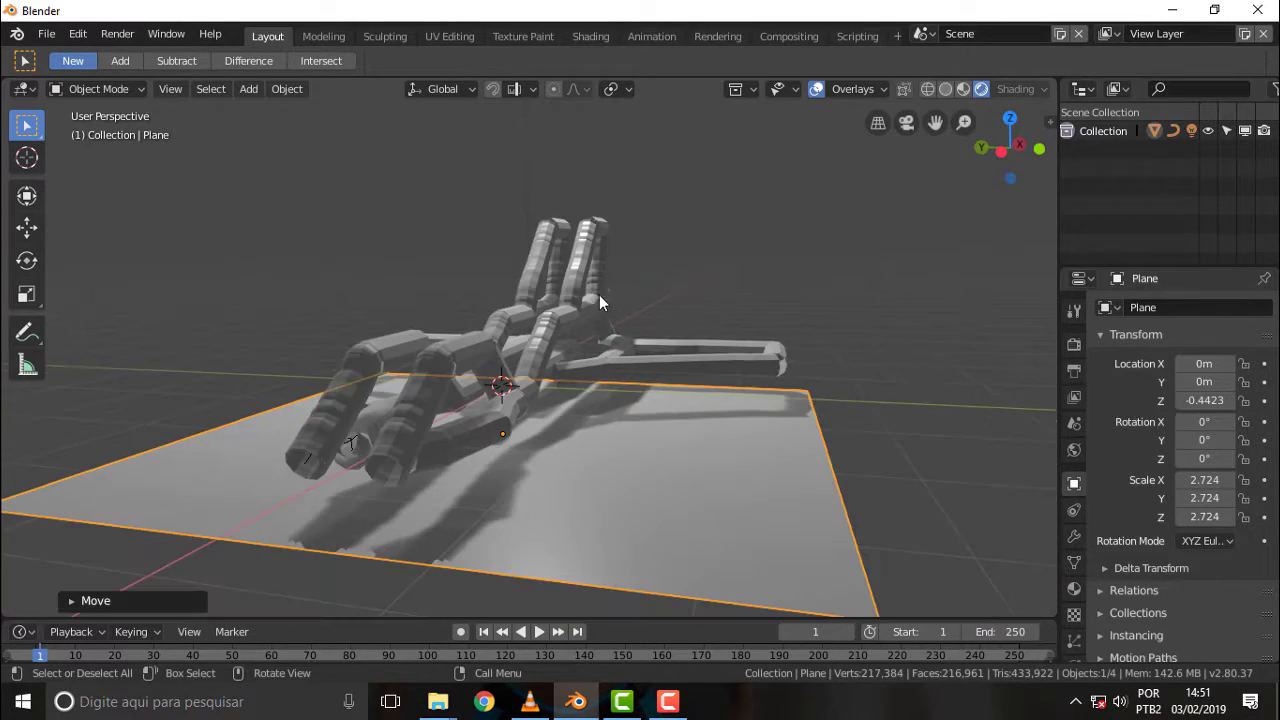
{"action": "mouse_move", "coordinate": [624, 297]}
{"action": "middle_mouse_down"}
{"action": "mouse_move", "coordinate": [352, 285]}
{"action": "mouse_move", "coordinate": [744, 313]}
{"action": "mouse_move", "coordinate": [714, 330]}
{"action": "mouse_move", "coordinate": [764, 320]}
{"action": "middle_mouse_up"}
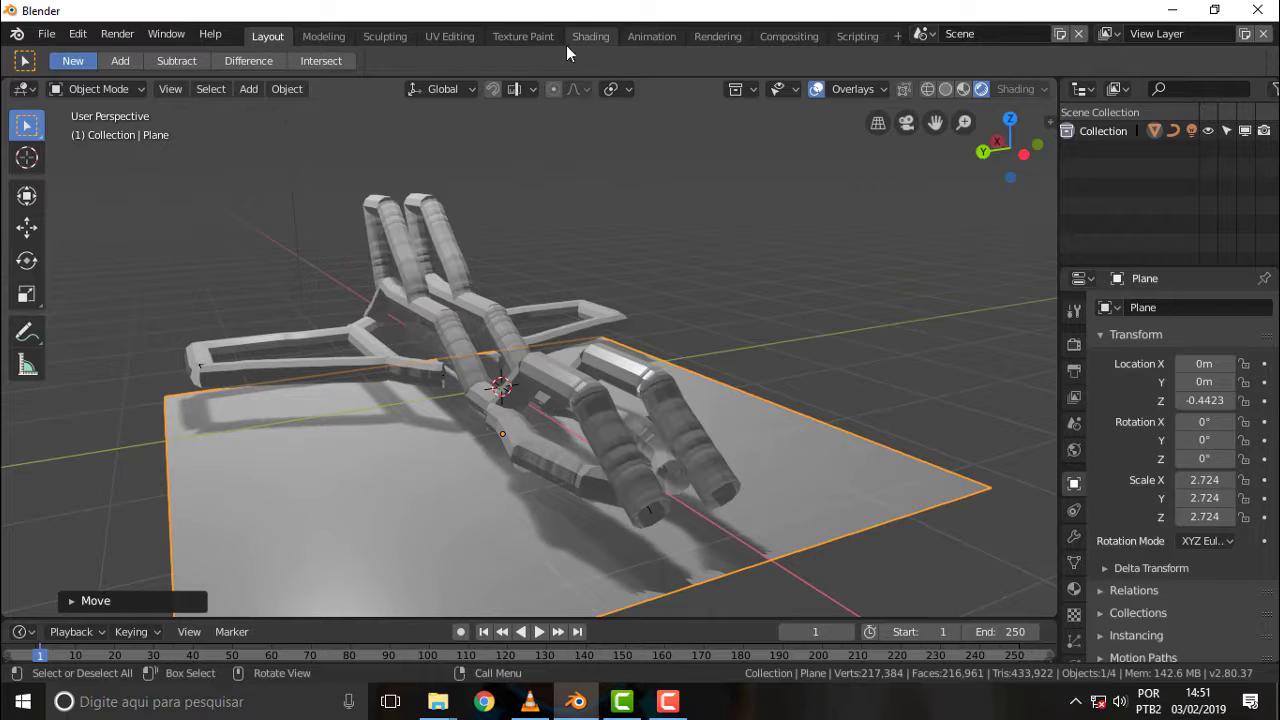
{"action": "left_click", "coordinate": [385, 36]}
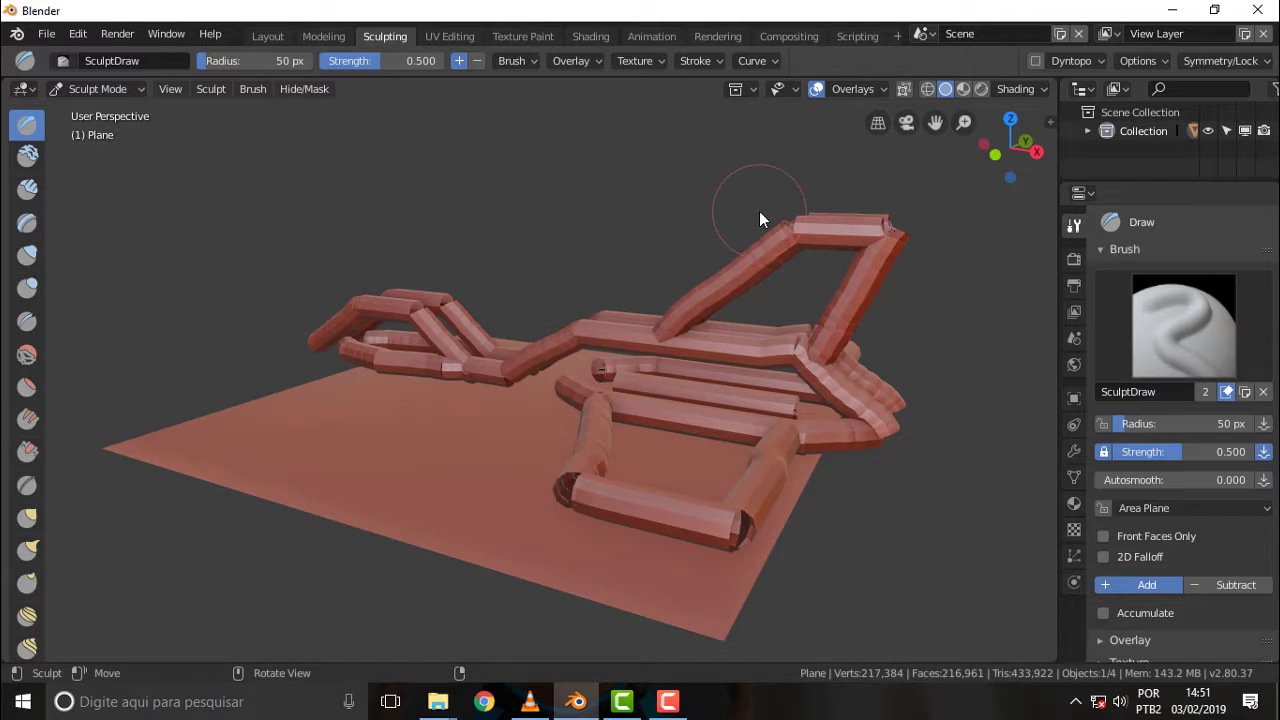
{"action": "mouse_move", "coordinate": [759, 211]}
{"action": "middle_mouse_down"}
{"action": "mouse_move", "coordinate": [963, 228]}
{"action": "mouse_move", "coordinate": [1043, 220]}
{"action": "mouse_move", "coordinate": [889, 237]}
{"action": "mouse_move", "coordinate": [474, 197]}
{"action": "mouse_move", "coordinate": [166, 186]}
{"action": "mouse_move", "coordinate": [1041, 196]}
{"action": "mouse_move", "coordinate": [993, 215]}
{"action": "mouse_move", "coordinate": [46, 201]}
{"action": "middle_mouse_up"}
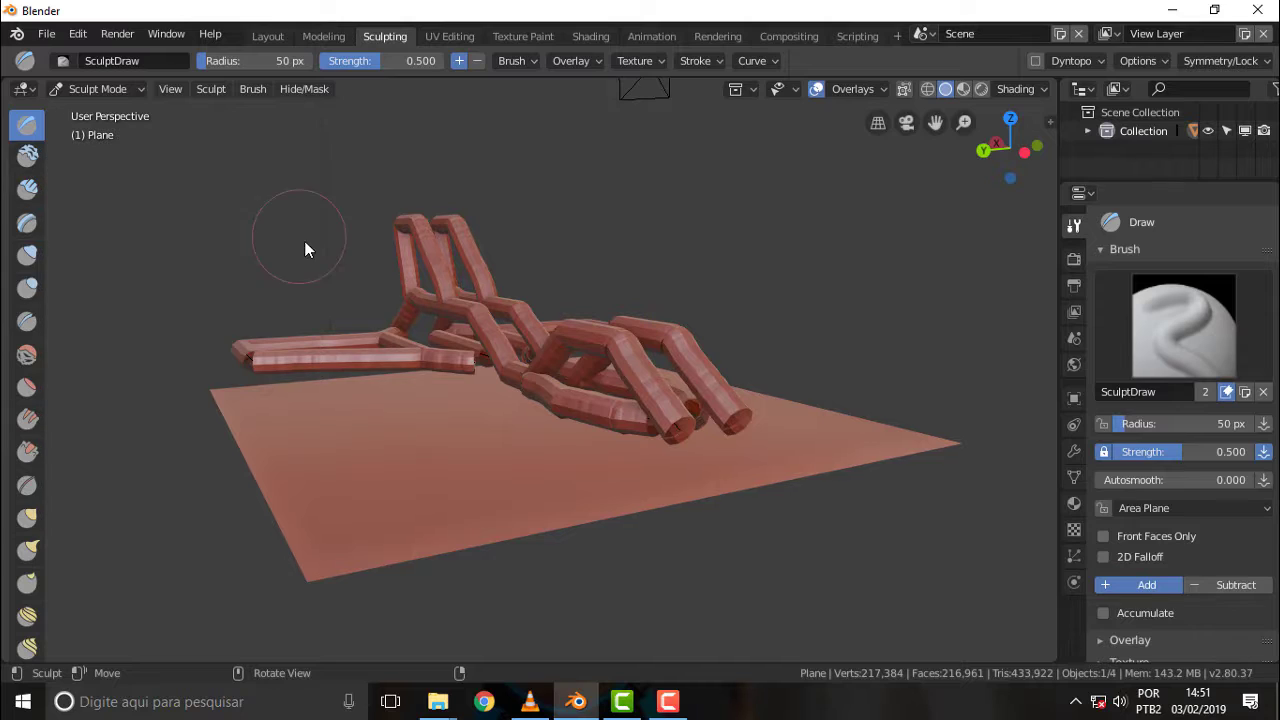
{"action": "scroll", "coordinate": [718, 309], "scroll_direction": "up", "scroll_amount": 2}
{"action": "scroll", "coordinate": [718, 309], "scroll_direction": "up", "scroll_amount": 2}
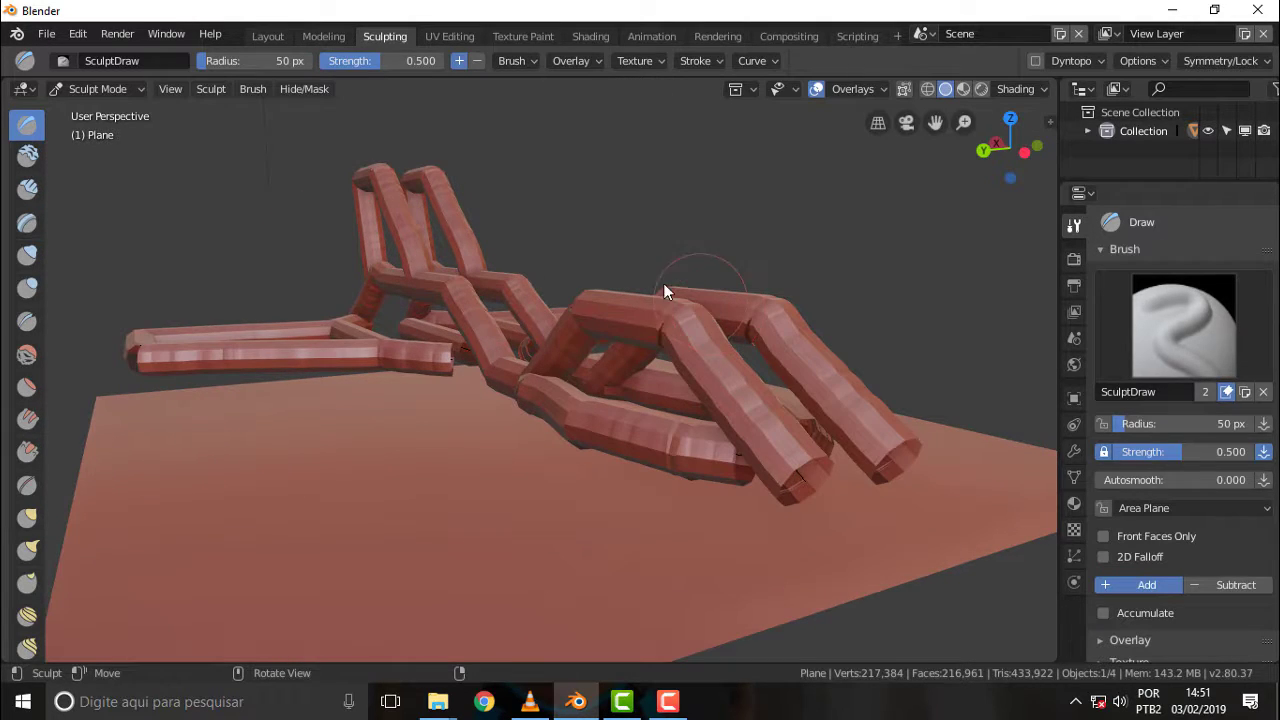
{"action": "mouse_move", "coordinate": [678, 213]}
{"action": "middle_mouse_down"}
{"action": "mouse_move", "coordinate": [666, 229]}
{"action": "mouse_move", "coordinate": [529, 263]}
{"action": "mouse_move", "coordinate": [329, 263]}
{"action": "mouse_move", "coordinate": [593, 290]}
{"action": "mouse_move", "coordinate": [673, 238]}
{"action": "middle_mouse_up"}
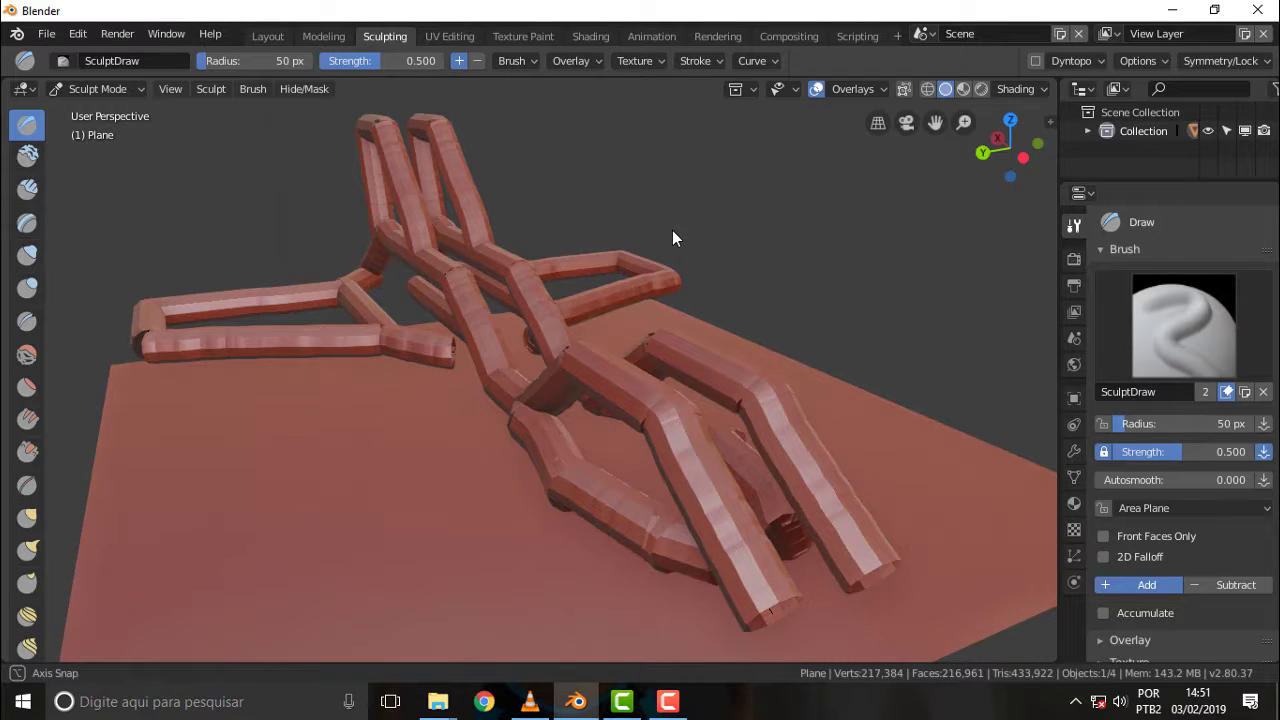
{"action": "mouse_move", "coordinate": [585, 240]}
{"action": "middle_mouse_down"}
{"action": "mouse_move", "coordinate": [557, 323]}
{"action": "mouse_move", "coordinate": [808, 305]}
{"action": "mouse_move", "coordinate": [673, 298]}
{"action": "mouse_move", "coordinate": [762, 280]}
{"action": "middle_mouse_up"}
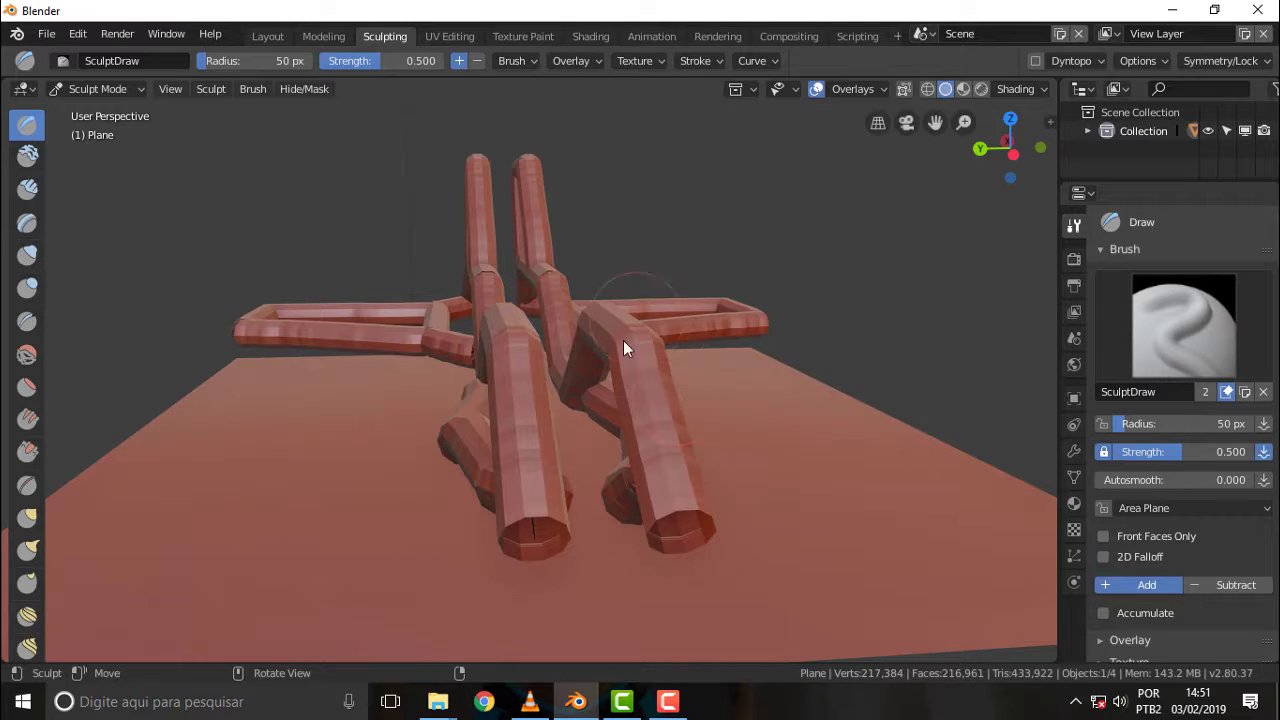
{"action": "middle_click_drag", "start_coordinate": [811, 266], "coordinate": [738, 266]}
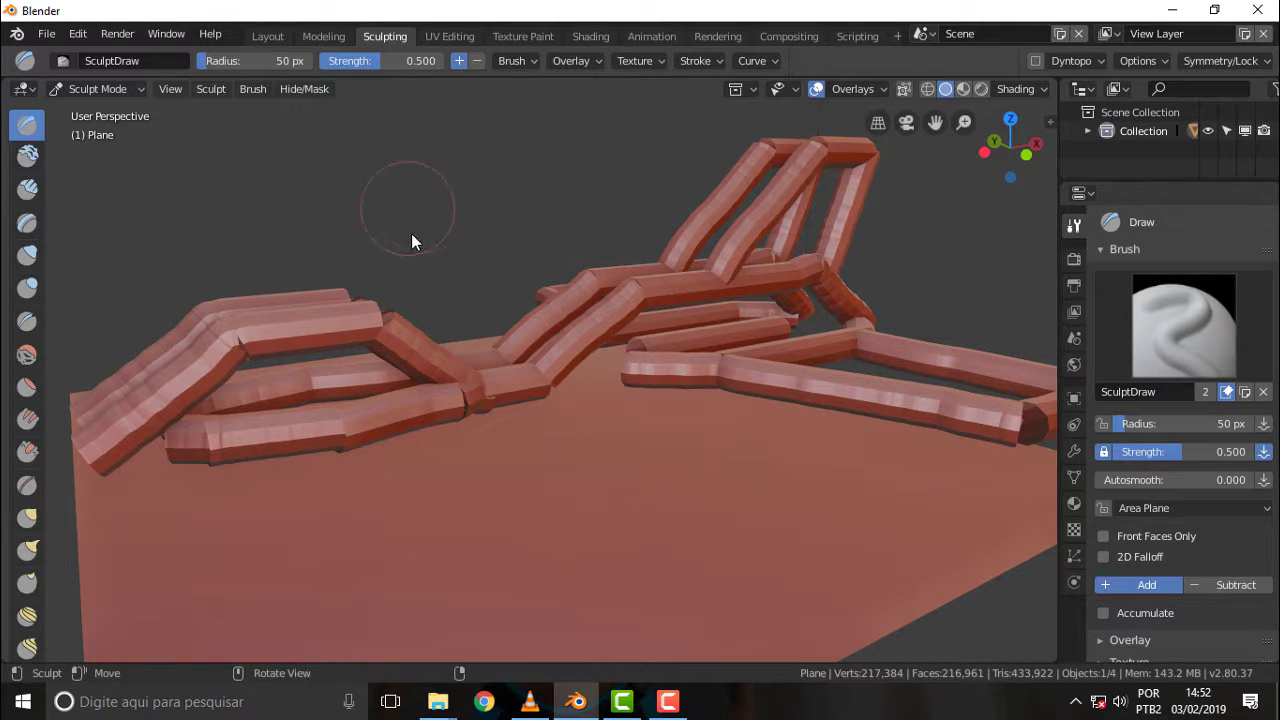
{"action": "mouse_move", "coordinate": [486, 217]}
{"action": "middle_mouse_down"}
{"action": "mouse_move", "coordinate": [622, 210]}
{"action": "mouse_move", "coordinate": [530, 198]}
{"action": "mouse_move", "coordinate": [733, 212]}
{"action": "middle_mouse_up"}
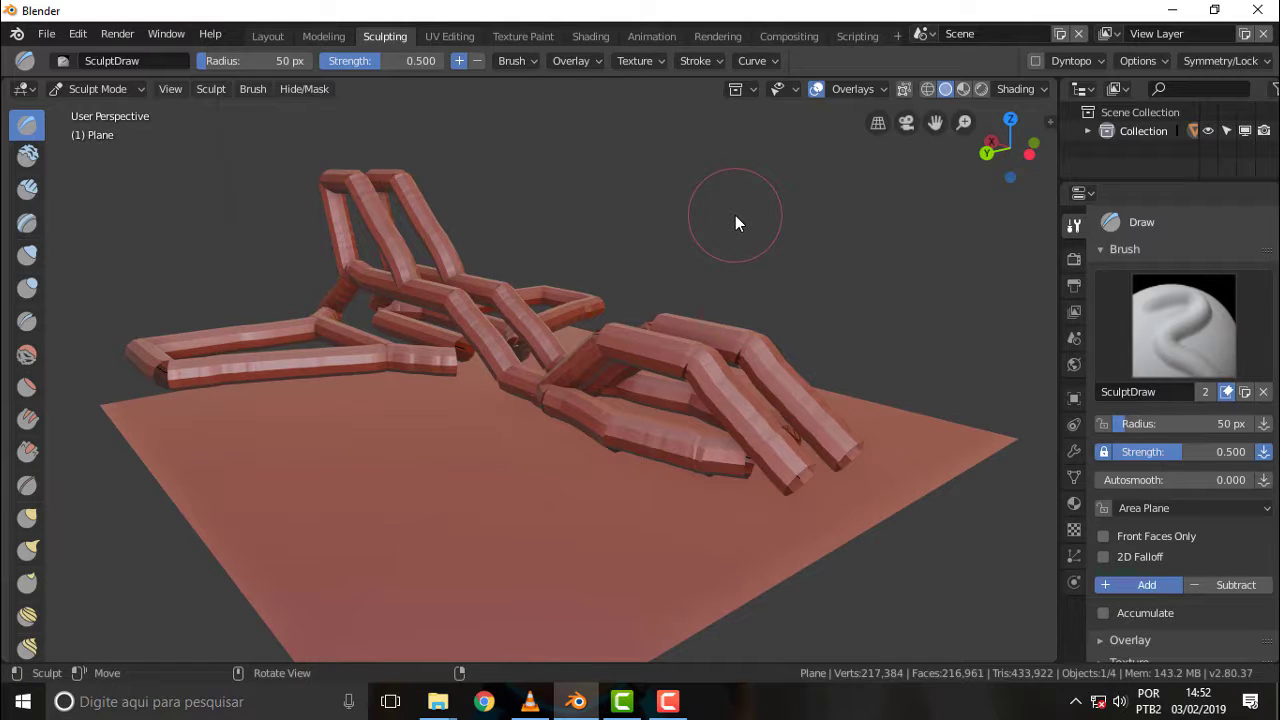
{"action": "scroll", "coordinate": [735, 215], "scroll_direction": "up", "scroll_amount": 3}
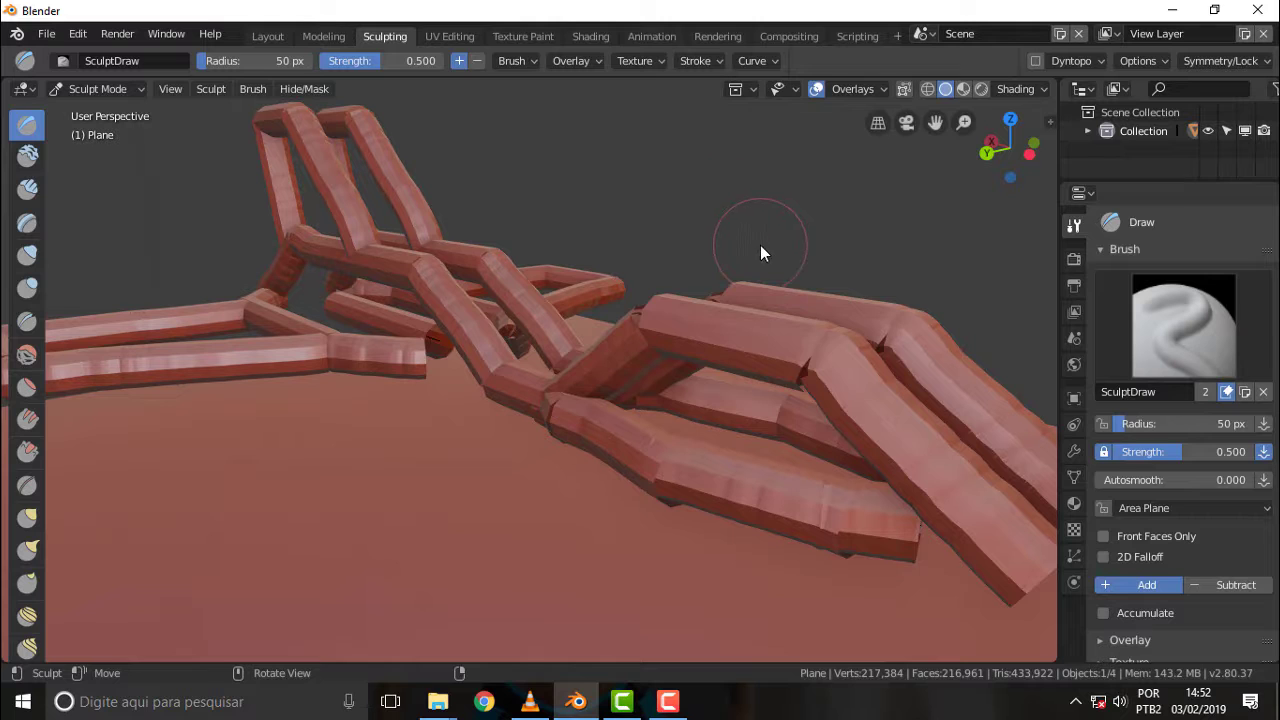
{"action": "middle_click_drag", "start_coordinate": [798, 234], "coordinate": [767, 241]}
{"action": "scroll", "coordinate": [756, 244], "scroll_direction": "down", "scroll_amount": 4}
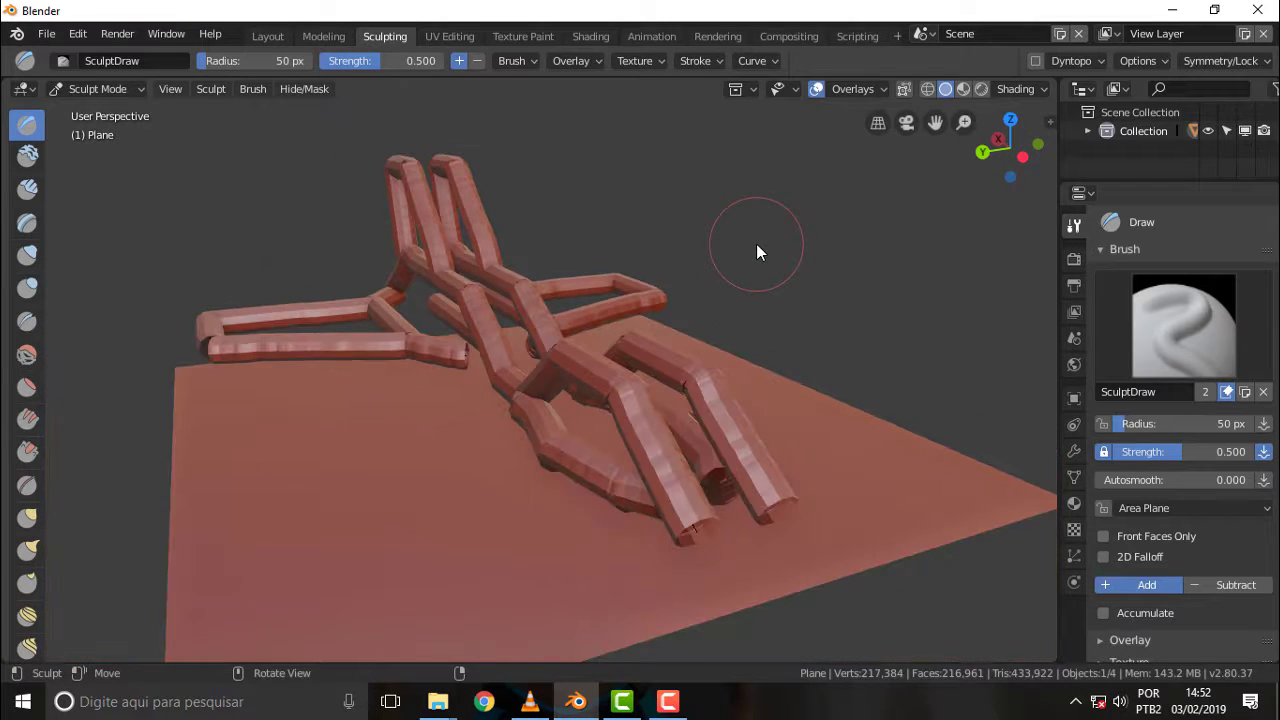
{"action": "mouse_move", "coordinate": [890, 220]}
{"action": "middle_mouse_down"}
{"action": "mouse_move", "coordinate": [706, 236]}
{"action": "mouse_move", "coordinate": [940, 252]}
{"action": "mouse_move", "coordinate": [588, 257]}
{"action": "middle_mouse_up"}
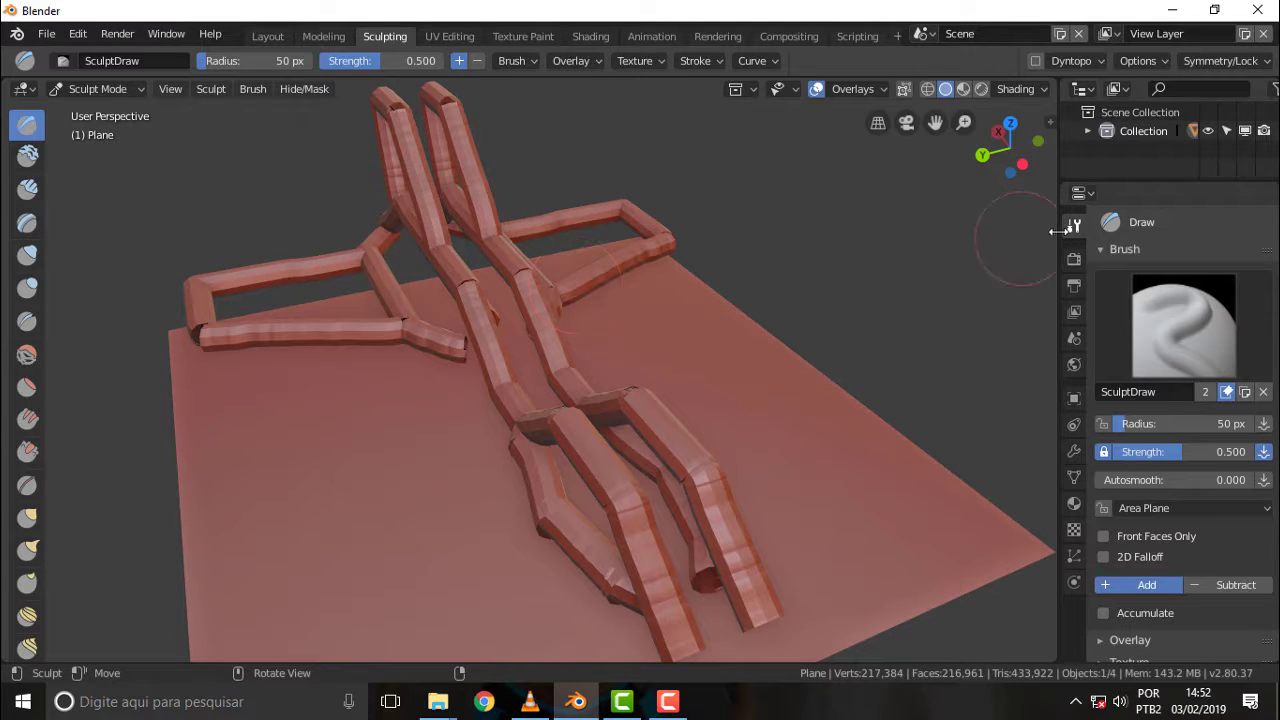
{"action": "mouse_move", "coordinate": [876, 261]}
{"action": "middle_mouse_down"}
{"action": "mouse_move", "coordinate": [958, 221]}
{"action": "mouse_move", "coordinate": [869, 211]}
{"action": "middle_mouse_up"}
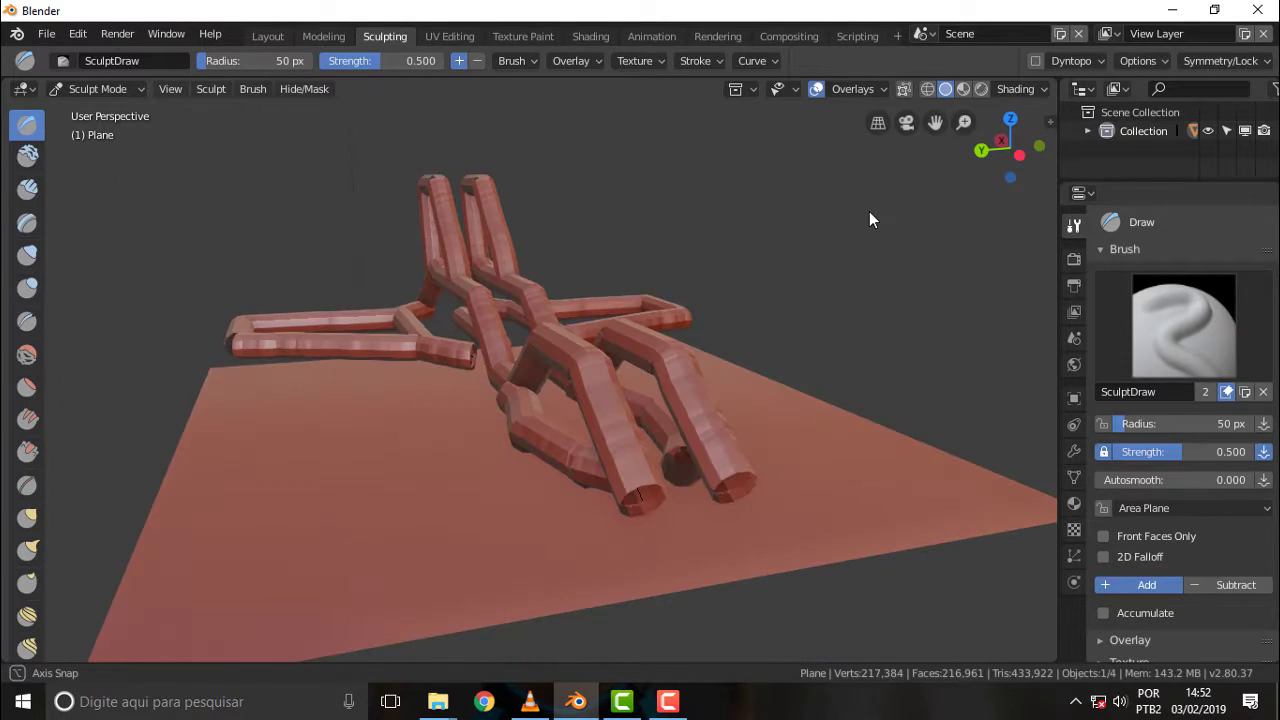
{"action": "scroll", "coordinate": [869, 211], "scroll_direction": "up", "scroll_amount": 2}
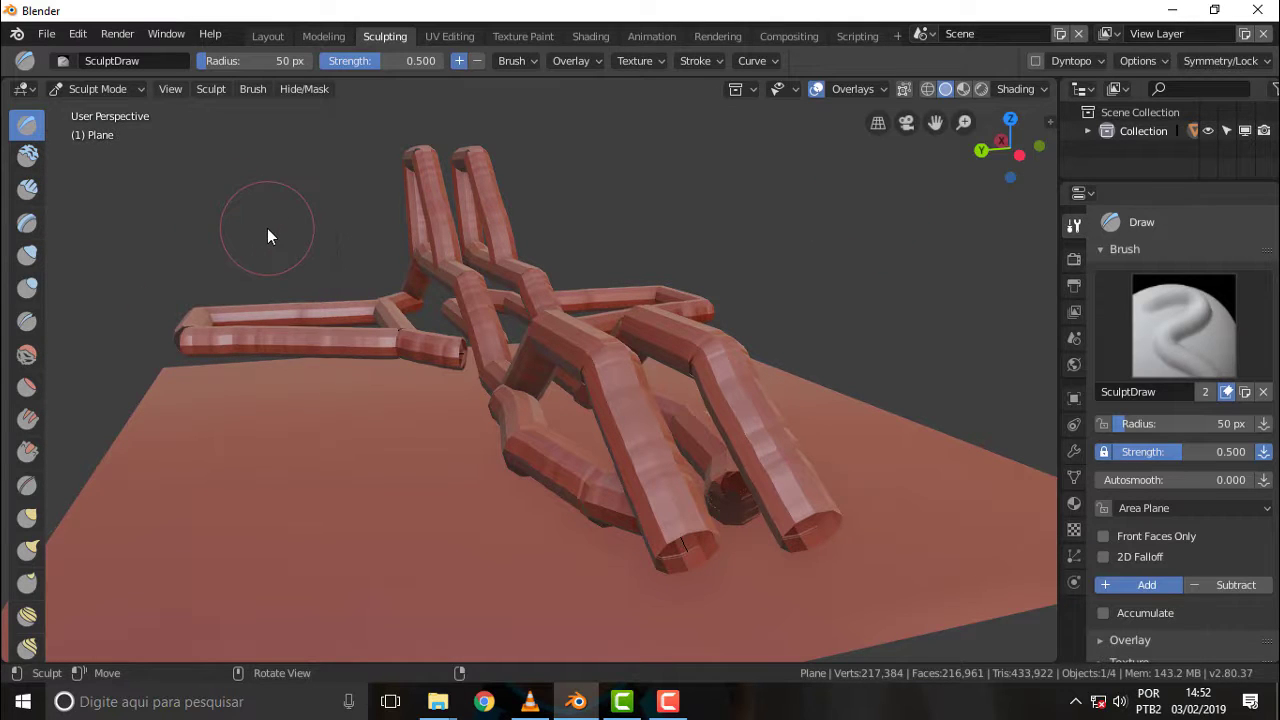
{"action": "mouse_move", "coordinate": [634, 237]}
{"action": "middle_mouse_down"}
{"action": "mouse_move", "coordinate": [871, 237]}
{"action": "mouse_move", "coordinate": [590, 241]}
{"action": "mouse_move", "coordinate": [428, 220]}
{"action": "mouse_move", "coordinate": [558, 219]}
{"action": "mouse_move", "coordinate": [481, 218]}
{"action": "mouse_move", "coordinate": [513, 220]}
{"action": "middle_mouse_up"}
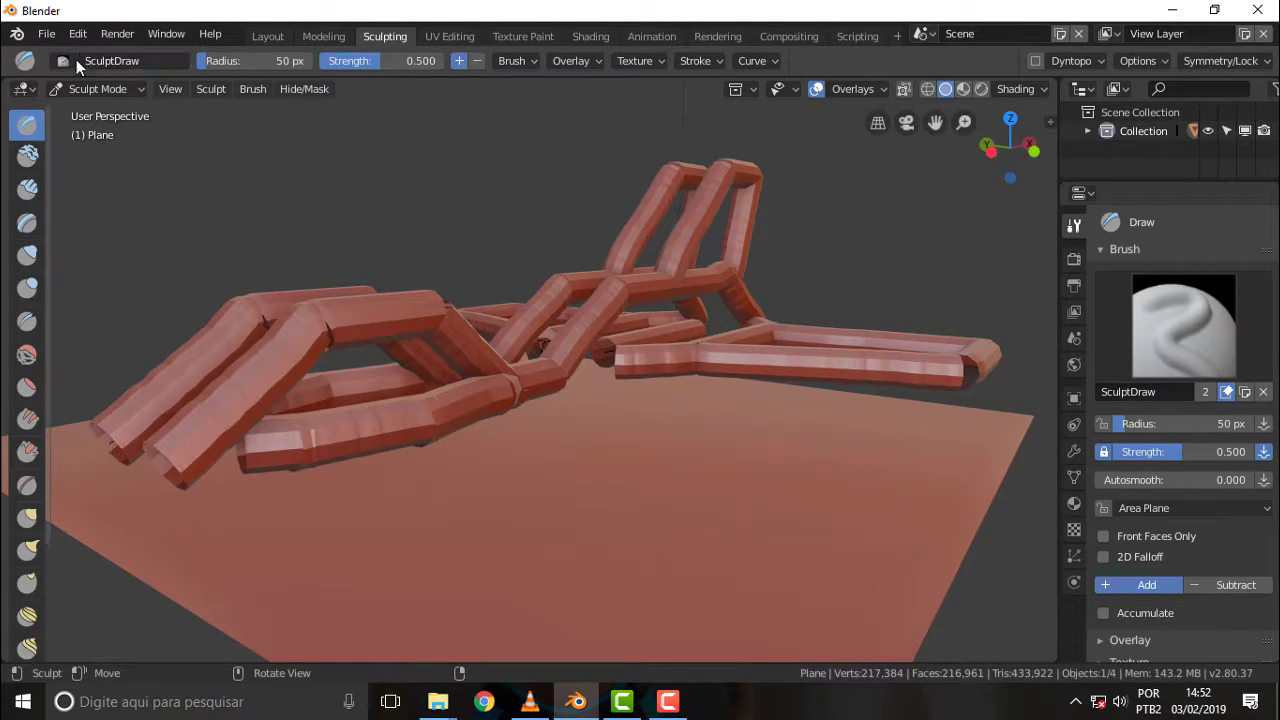
{"action": "left_click", "coordinate": [46, 34]}
{"action": "mouse_move", "coordinate": [92, 93]}
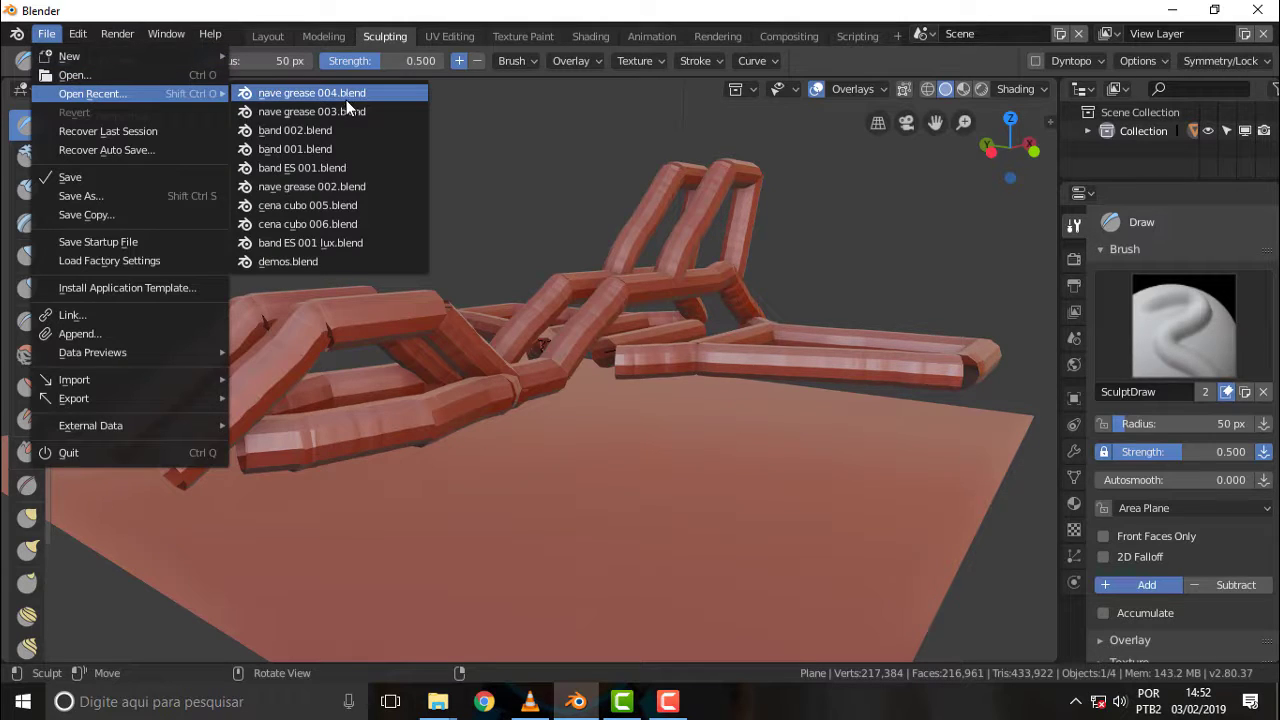
Reopen nave grease 004.blend from recent files and orbit and zoom around the tube ship.
{"action": "left_click", "coordinate": [339, 92]}
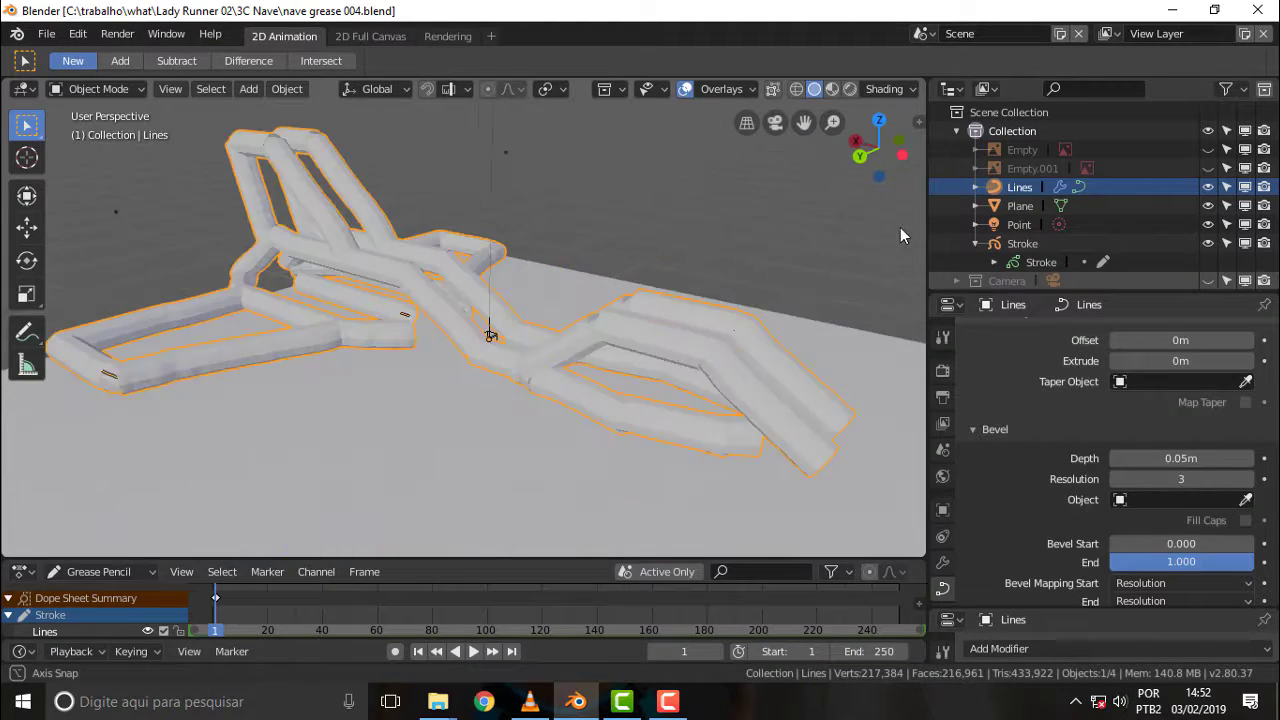
{"action": "middle_click_drag", "start_coordinate": [900, 235], "coordinate": [600, 200]}
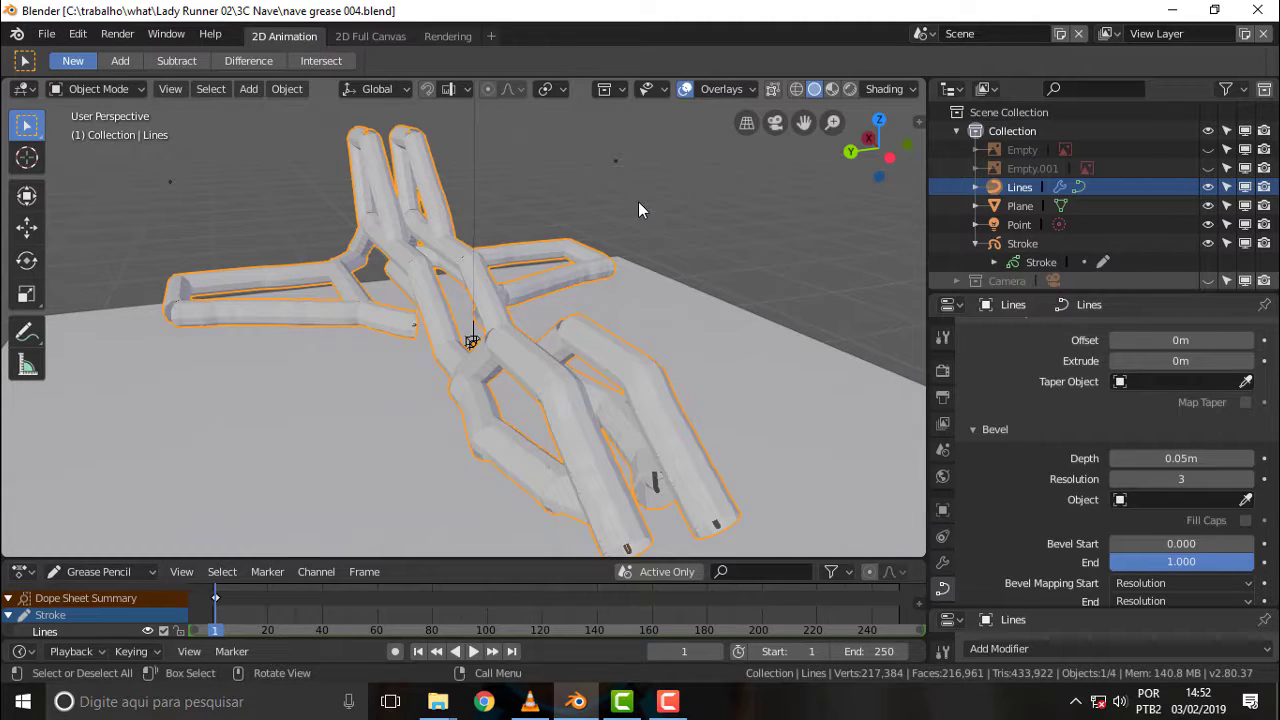
{"action": "mouse_move", "coordinate": [693, 194]}
{"action": "middle_mouse_down"}
{"action": "mouse_move", "coordinate": [575, 213]}
{"action": "mouse_move", "coordinate": [675, 188]}
{"action": "mouse_move", "coordinate": [640, 199]}
{"action": "mouse_move", "coordinate": [650, 202]}
{"action": "middle_mouse_up"}
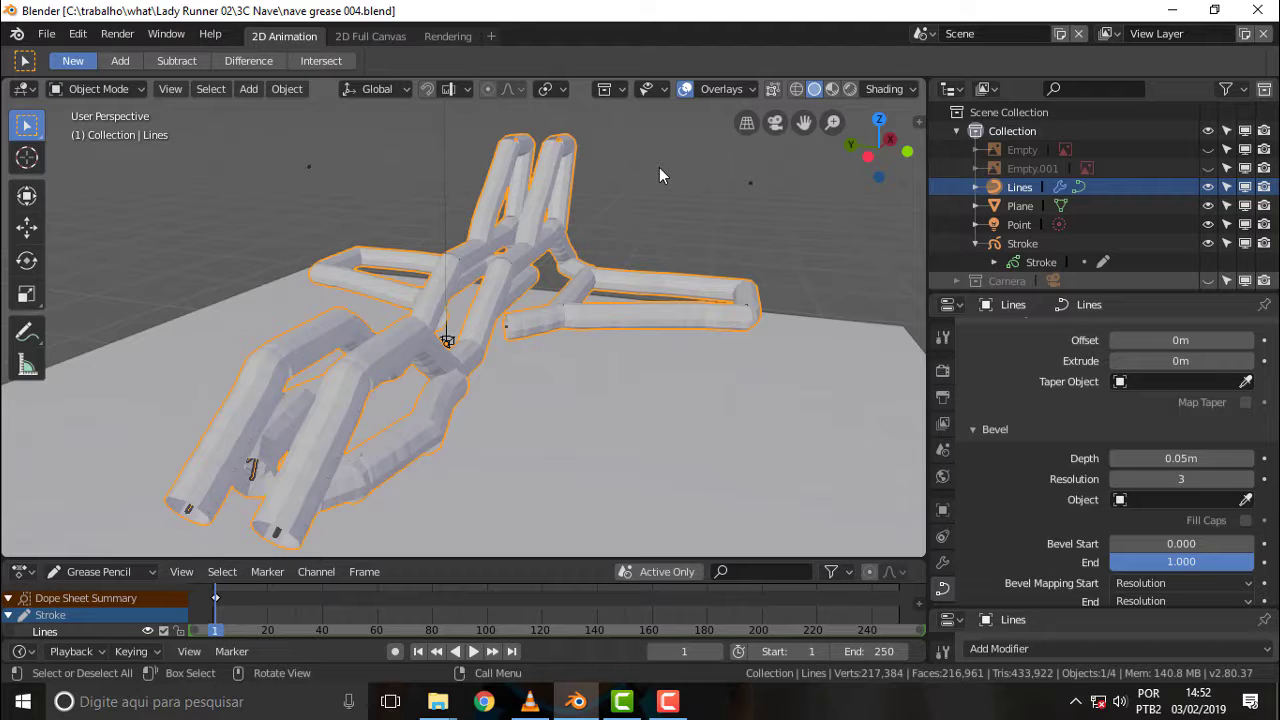
{"action": "scroll", "coordinate": [659, 168], "scroll_direction": "up", "scroll_amount": 1}
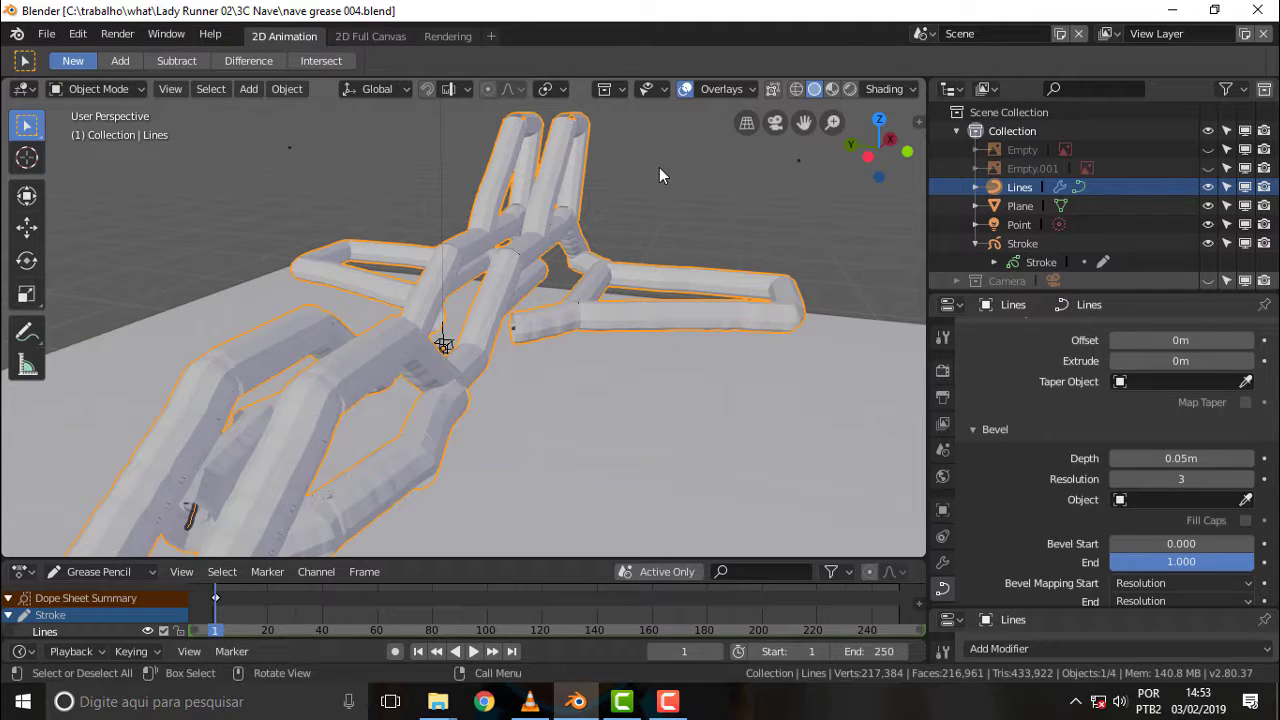
{"action": "middle_click_drag", "start_coordinate": [659, 175], "coordinate": [590, 170]}
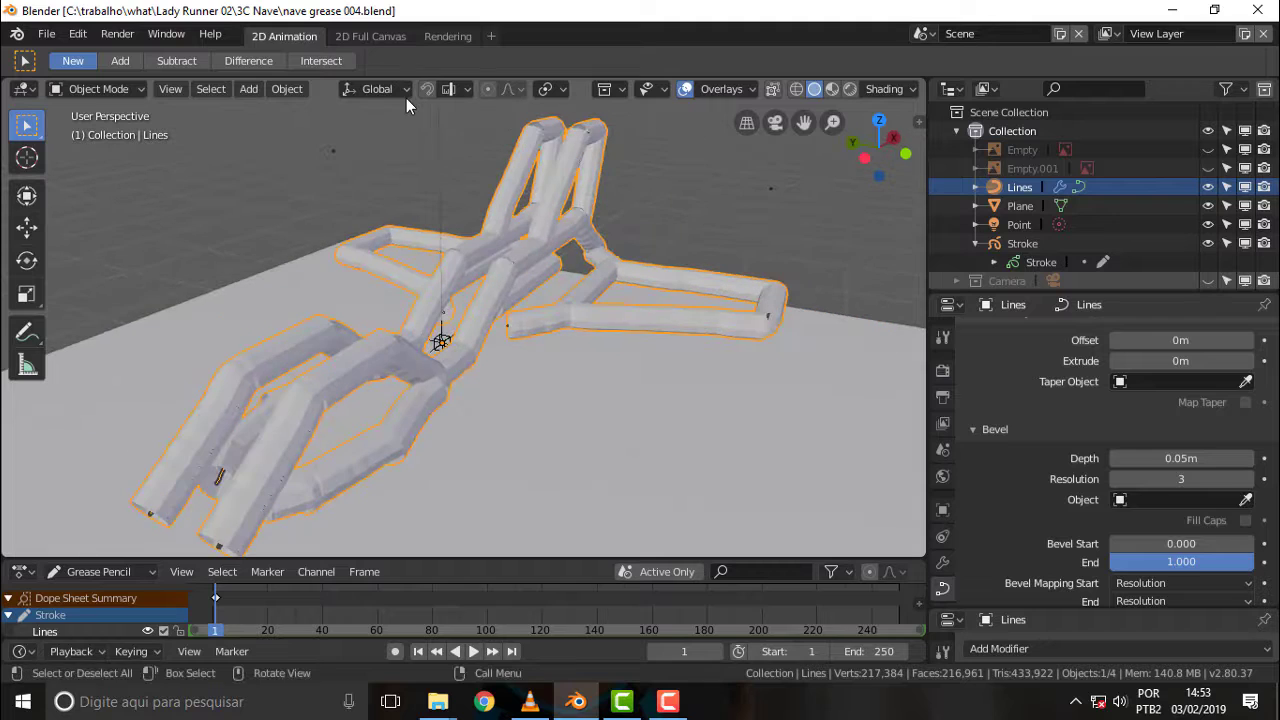
{"action": "left_click", "coordinate": [490, 37]}
{"action": "mouse_move", "coordinate": [440, 70]}
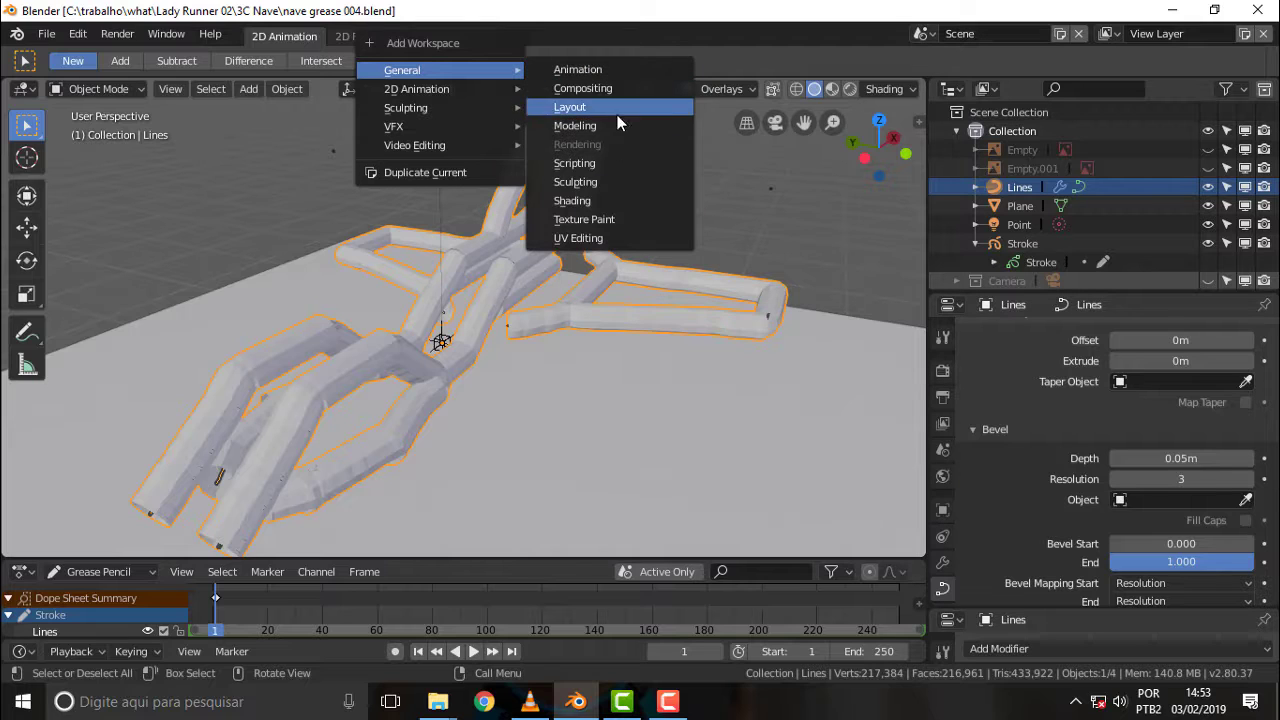
Add a Modeling workspace and switch the viewport to Rendered shading.
{"action": "left_click", "coordinate": [601, 126]}
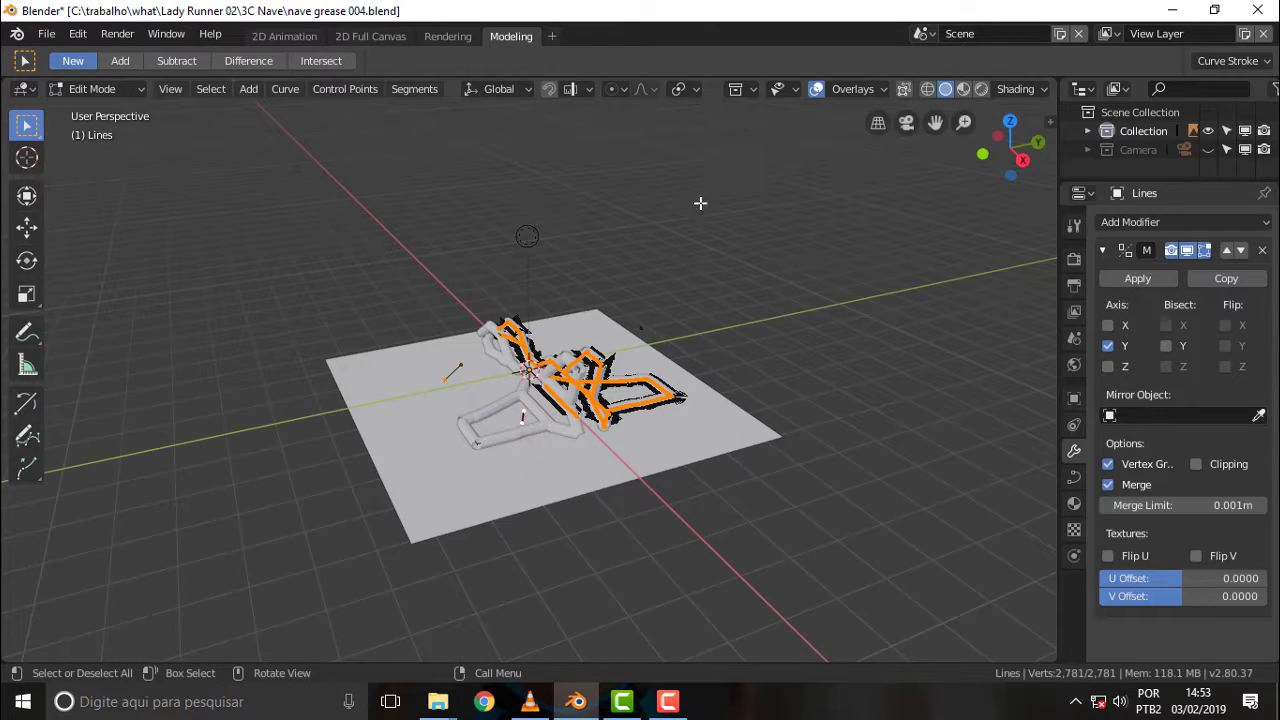
{"action": "scroll", "coordinate": [677, 305], "scroll_direction": "up", "scroll_amount": 4}
{"action": "middle_click_drag", "start_coordinate": [677, 305], "coordinate": [910, 271]}
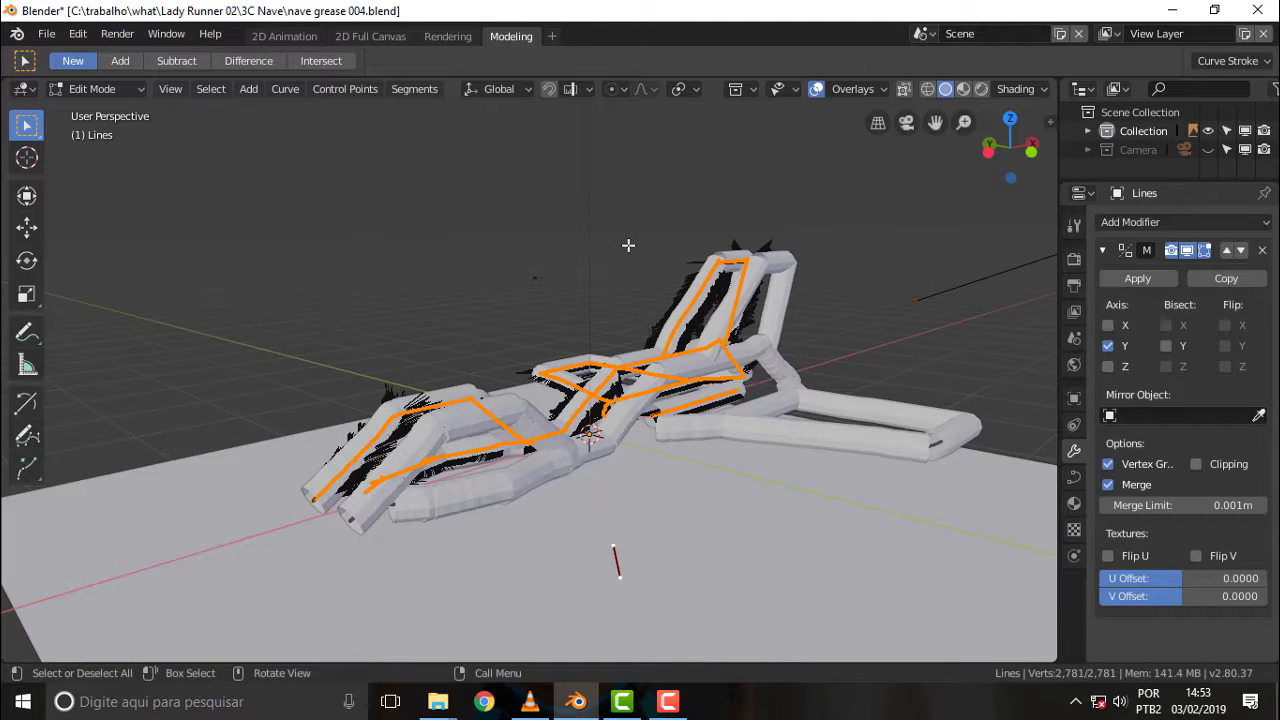
{"action": "key", "text": "z"}
{"action": "left_click", "coordinate": [652, 139]}
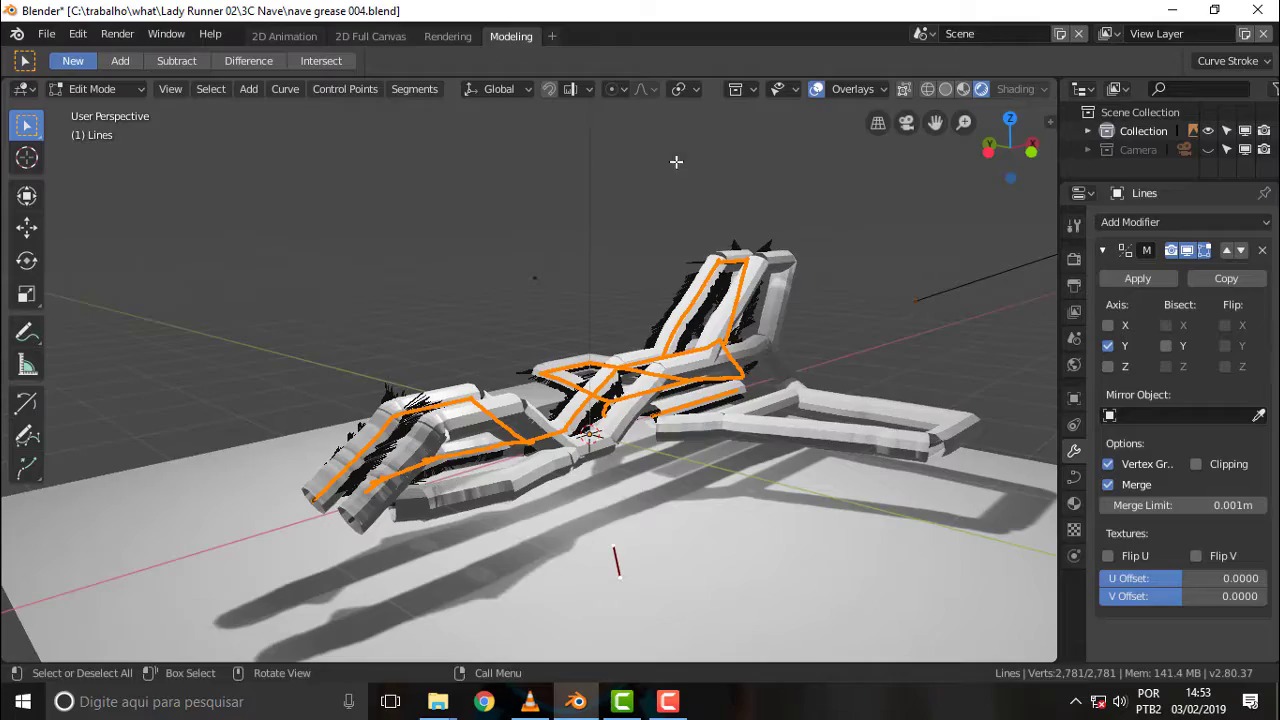
{"action": "middle_click_drag", "start_coordinate": [676, 161], "coordinate": [147, 112]}
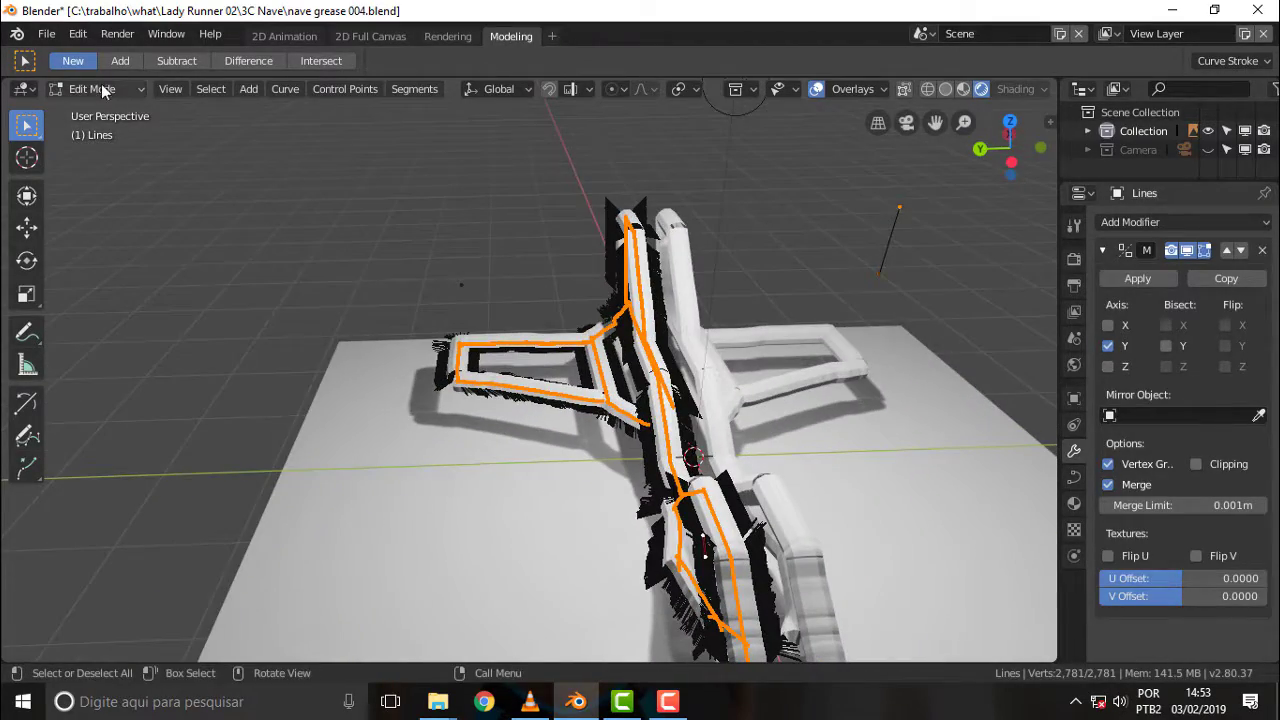
Switch the ship from Edit Mode back to Object Mode.
{"action": "left_click", "coordinate": [101, 88]}
{"action": "left_click", "coordinate": [114, 109]}
{"action": "mouse_move", "coordinate": [442, 195]}
{"action": "middle_mouse_down"}
{"action": "mouse_move", "coordinate": [644, 170]}
{"action": "mouse_move", "coordinate": [614, 143]}
{"action": "mouse_move", "coordinate": [263, 143]}
{"action": "mouse_move", "coordinate": [221, 165]}
{"action": "mouse_move", "coordinate": [402, 158]}
{"action": "mouse_move", "coordinate": [362, 162]}
{"action": "middle_mouse_up"}
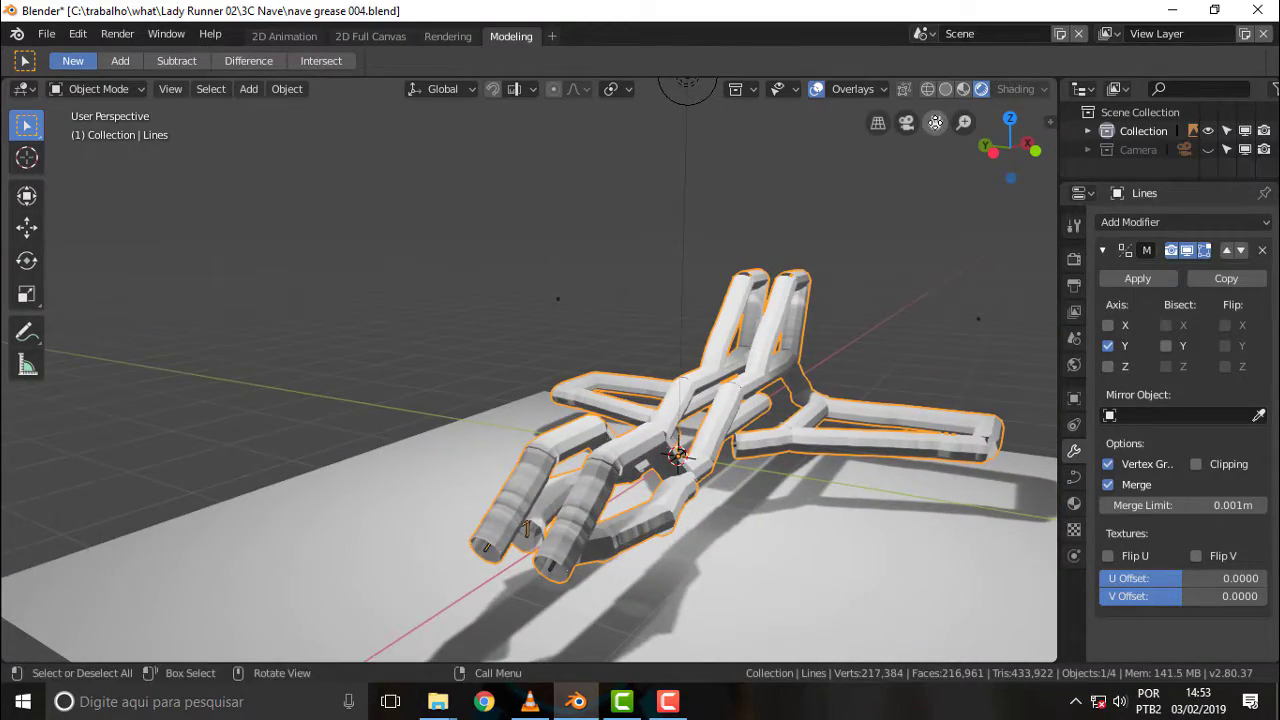
{"action": "mouse_move", "coordinate": [850, 205]}
{"action": "middle_mouse_down"}
{"action": "mouse_move", "coordinate": [849, 306]}
{"action": "mouse_move", "coordinate": [560, 262]}
{"action": "mouse_move", "coordinate": [914, 214]}
{"action": "mouse_move", "coordinate": [864, 221]}
{"action": "mouse_move", "coordinate": [875, 225]}
{"action": "mouse_move", "coordinate": [833, 305]}
{"action": "mouse_move", "coordinate": [742, 265]}
{"action": "middle_mouse_up"}
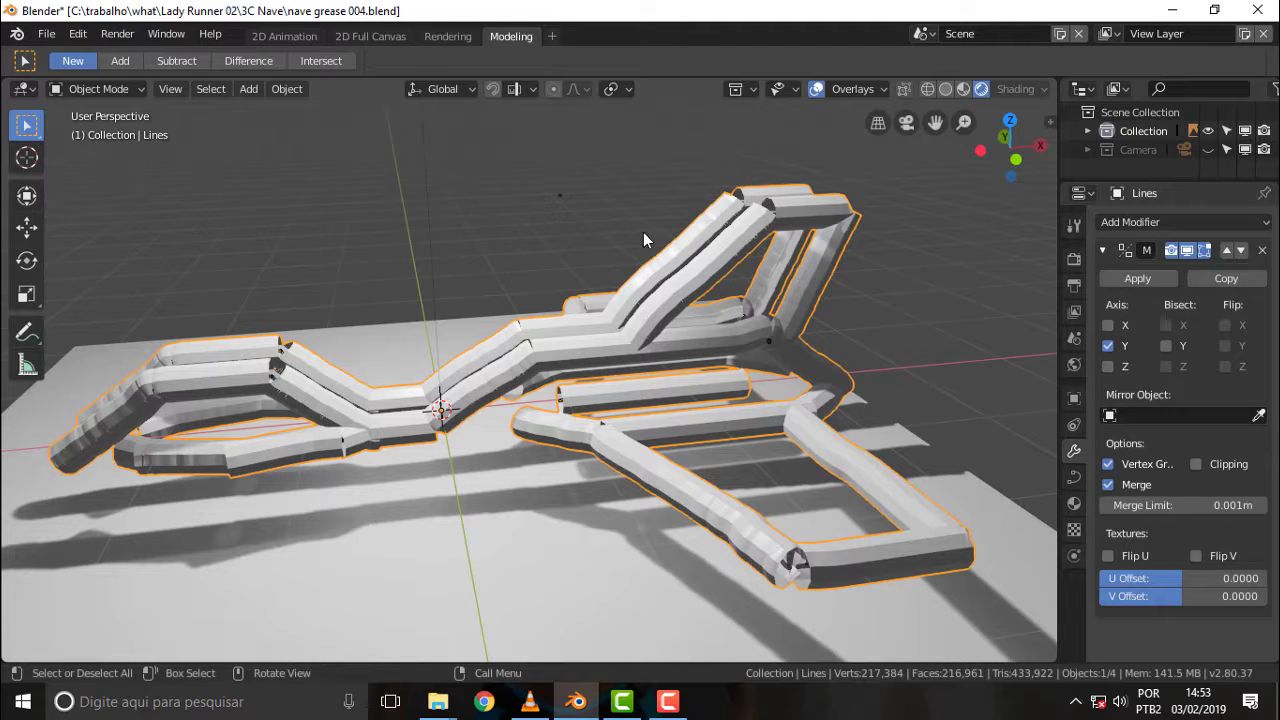
{"action": "mouse_move", "coordinate": [645, 232]}
{"action": "middle_mouse_down"}
{"action": "mouse_move", "coordinate": [563, 190]}
{"action": "mouse_move", "coordinate": [586, 168]}
{"action": "mouse_move", "coordinate": [963, 174]}
{"action": "mouse_move", "coordinate": [514, 177]}
{"action": "mouse_move", "coordinate": [596, 180]}
{"action": "mouse_move", "coordinate": [683, 255]}
{"action": "mouse_move", "coordinate": [564, 231]}
{"action": "mouse_move", "coordinate": [620, 201]}
{"action": "mouse_move", "coordinate": [662, 202]}
{"action": "mouse_move", "coordinate": [636, 199]}
{"action": "middle_mouse_up"}
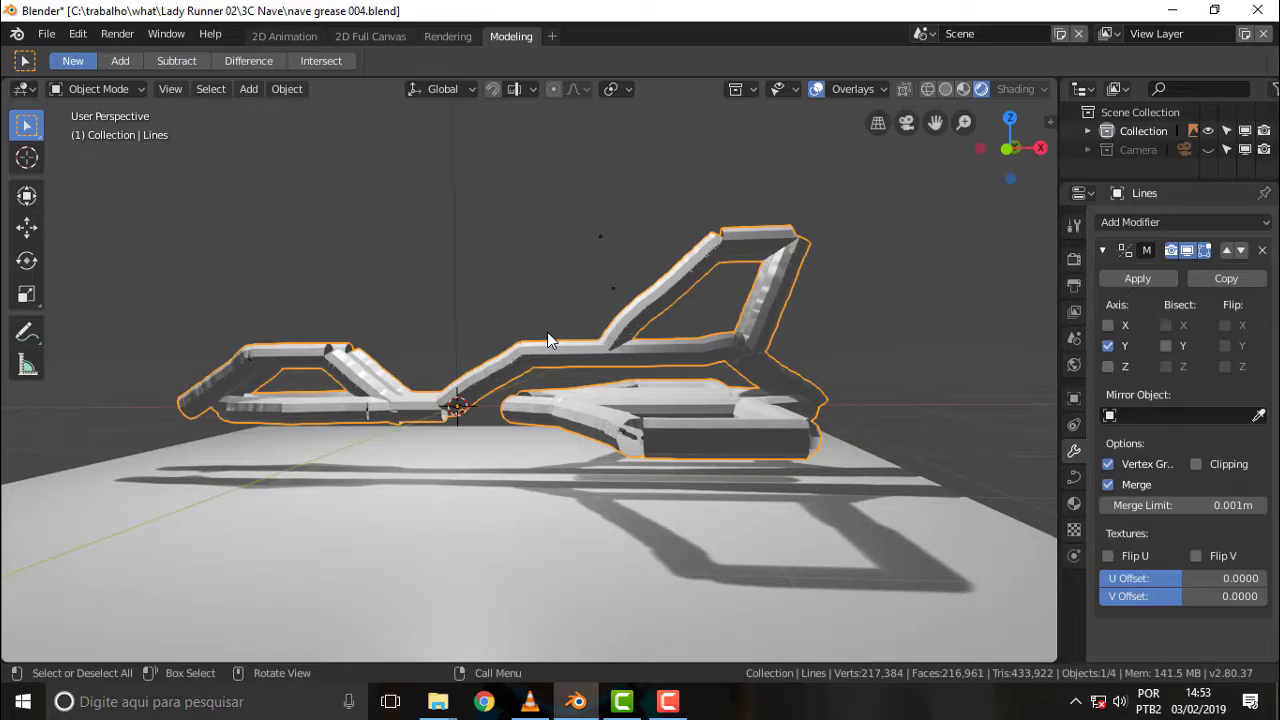
{"action": "mouse_move", "coordinate": [547, 327]}
{"action": "middle_mouse_down"}
{"action": "mouse_move", "coordinate": [767, 312]}
{"action": "mouse_move", "coordinate": [947, 320]}
{"action": "mouse_move", "coordinate": [114, 320]}
{"action": "mouse_move", "coordinate": [474, 318]}
{"action": "mouse_move", "coordinate": [656, 340]}
{"action": "mouse_move", "coordinate": [624, 427]}
{"action": "middle_mouse_up"}
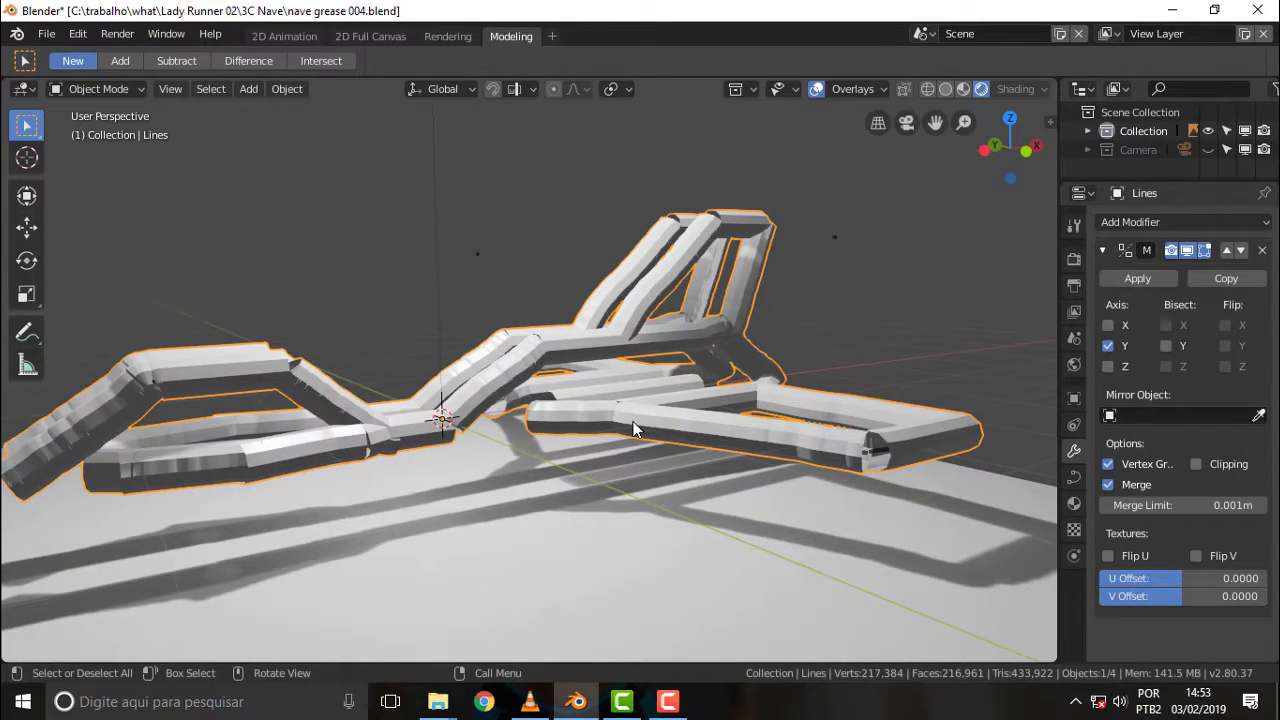
{"action": "scroll", "coordinate": [633, 421], "scroll_direction": "up", "scroll_amount": 2}
{"action": "scroll", "coordinate": [633, 430], "scroll_direction": "down", "scroll_amount": 2}
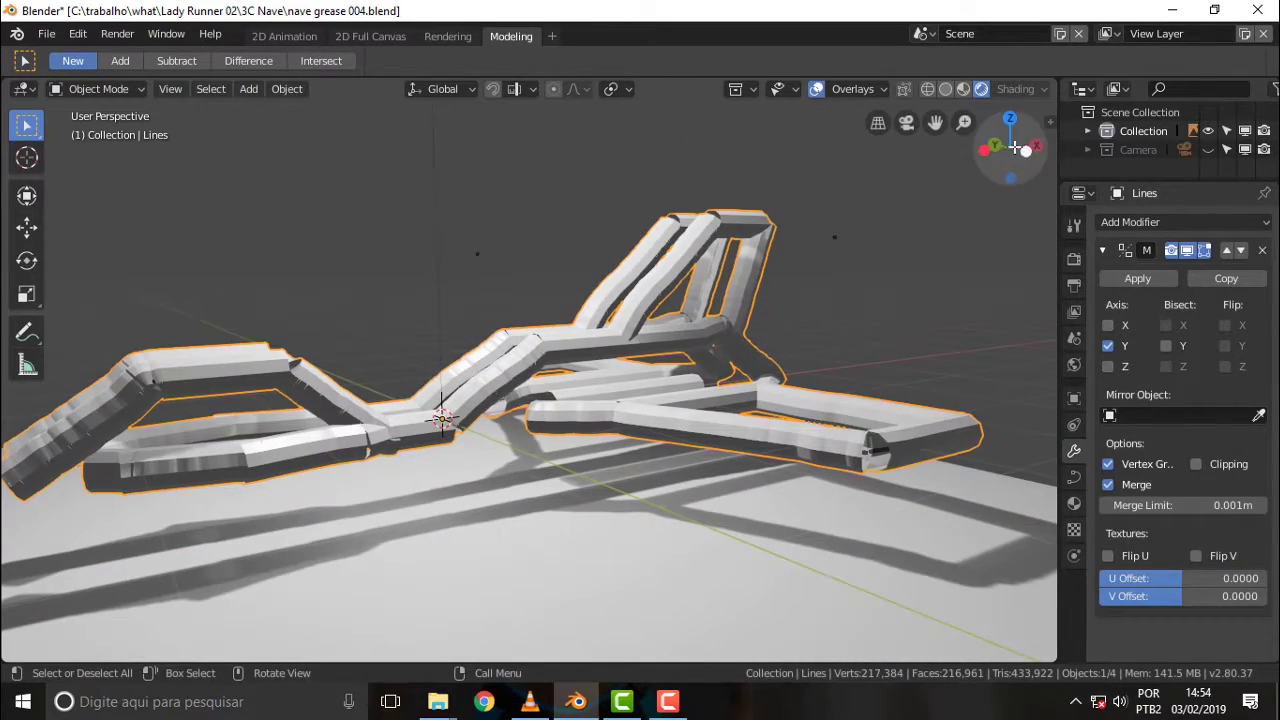
{"action": "left_click_drag", "start_coordinate": [942, 135], "coordinate": [704, 276]}
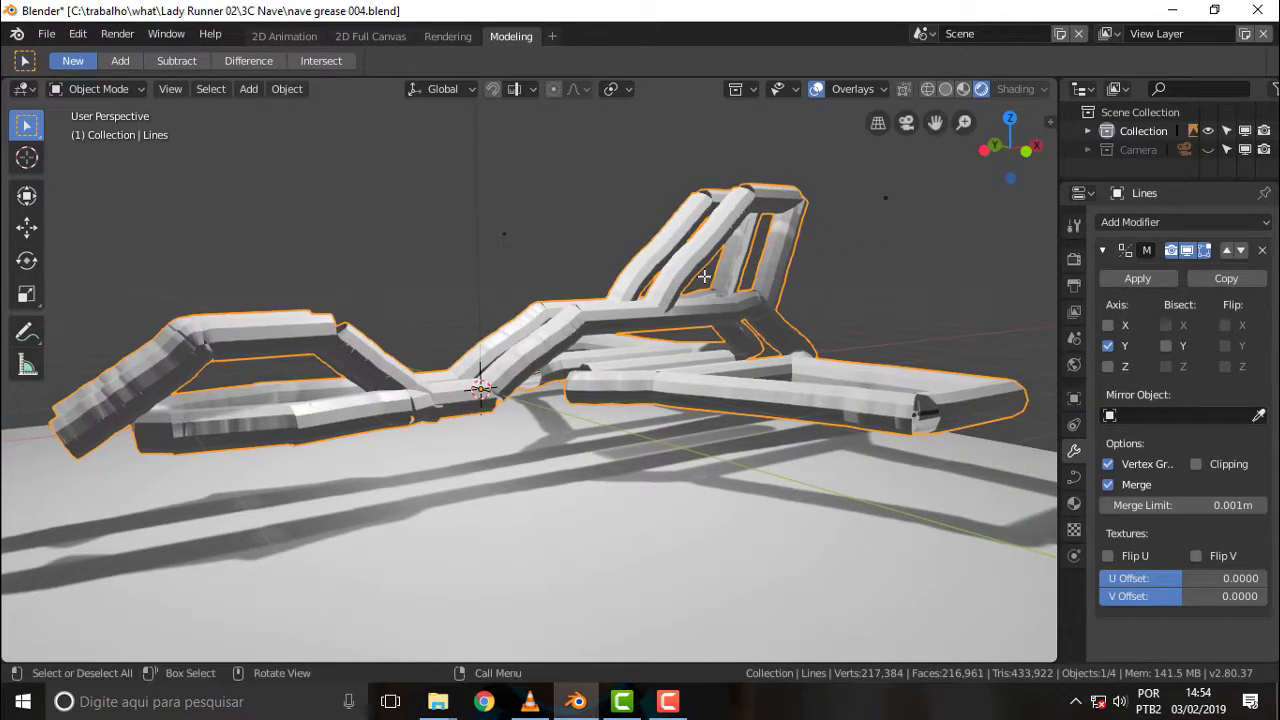
{"action": "middle_click_drag", "start_coordinate": [718, 267], "coordinate": [721, 258]}
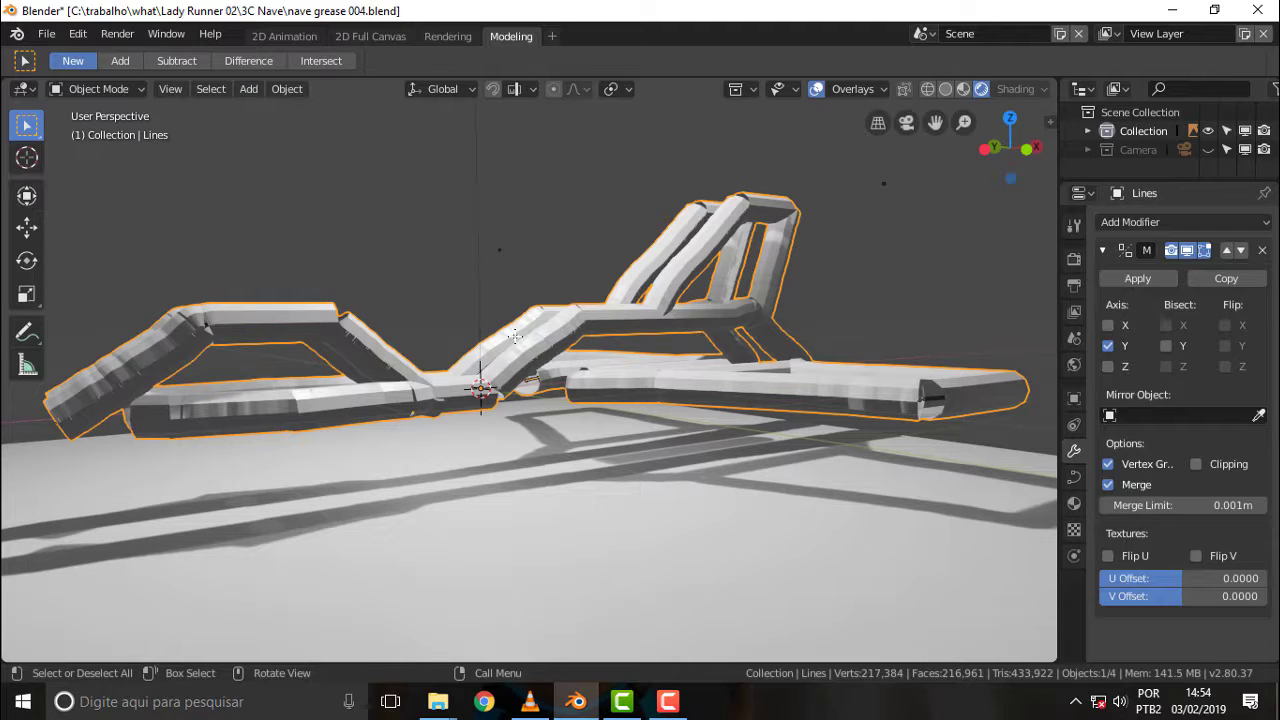
{"action": "middle_click_drag", "start_coordinate": [564, 246], "coordinate": [552, 283]}
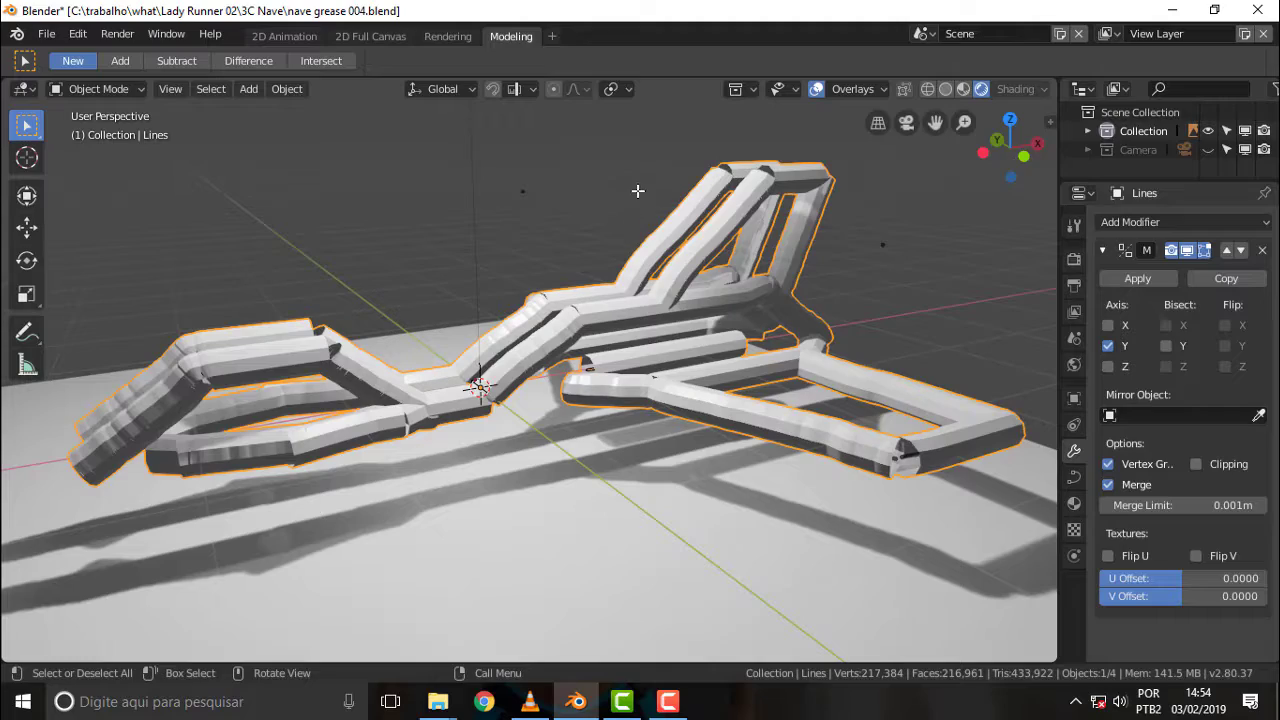
{"action": "mouse_move", "coordinate": [635, 240]}
{"action": "middle_mouse_down"}
{"action": "mouse_move", "coordinate": [893, 263]}
{"action": "mouse_move", "coordinate": [800, 300]}
{"action": "mouse_move", "coordinate": [670, 288]}
{"action": "middle_mouse_up"}
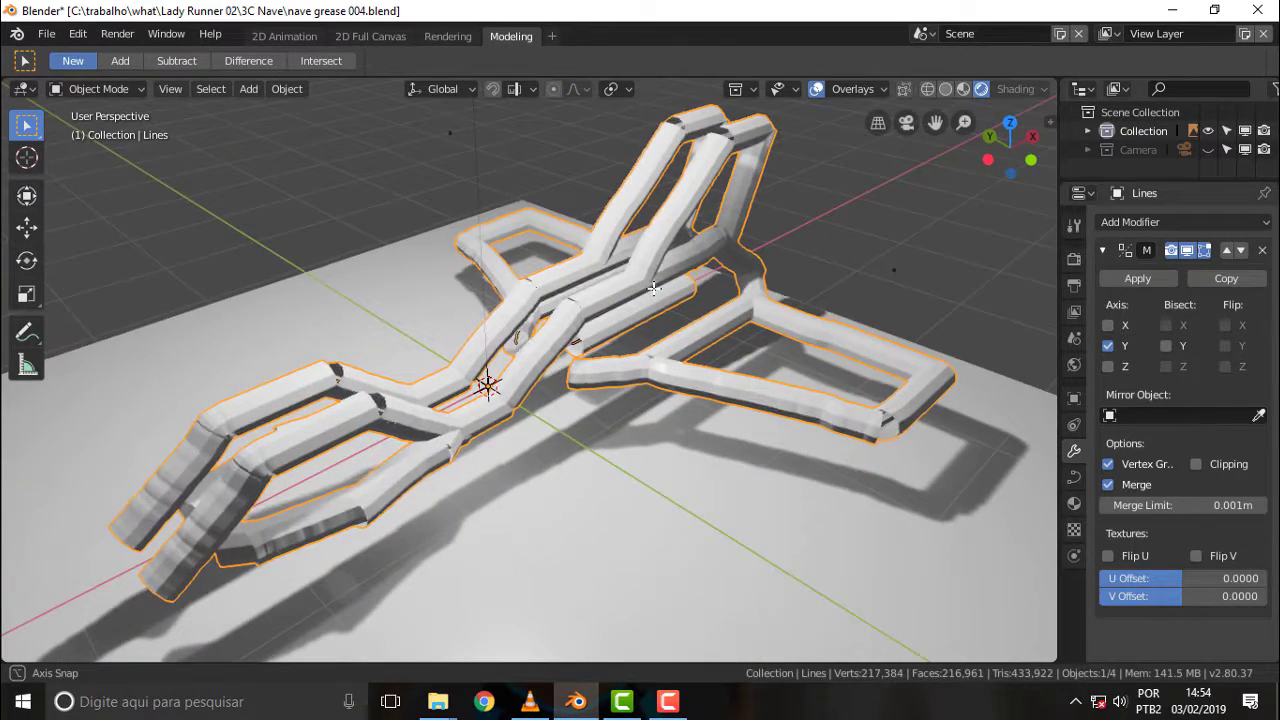
{"action": "scroll", "coordinate": [670, 288], "scroll_direction": "down", "scroll_amount": 2}
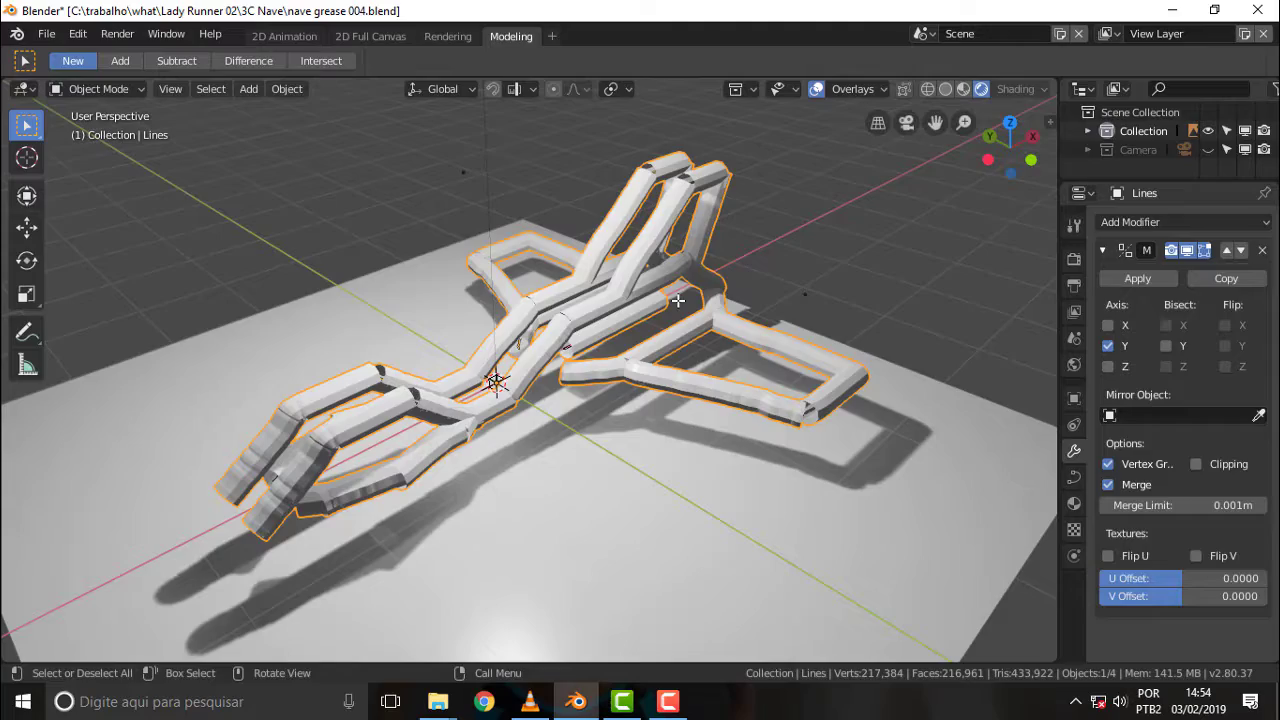
{"action": "scroll", "coordinate": [742, 304], "scroll_direction": "up", "scroll_amount": 2}
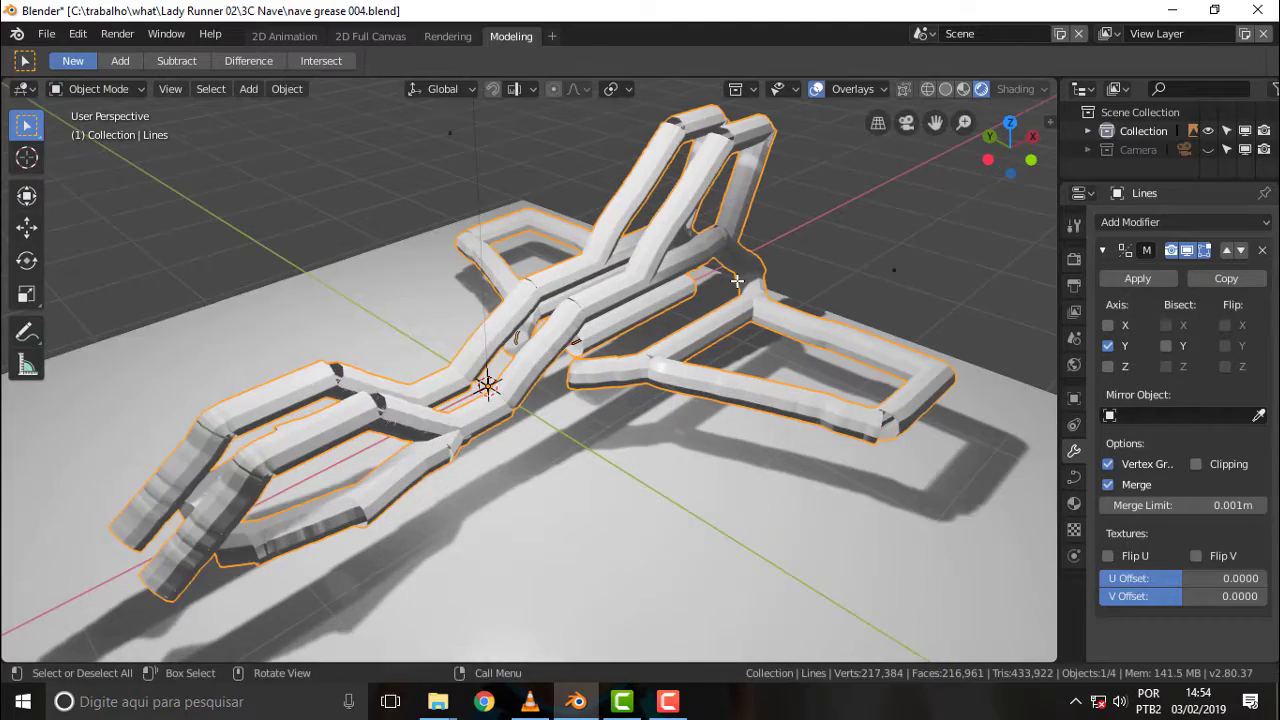
{"action": "mouse_move", "coordinate": [742, 304]}
{"action": "middle_mouse_down"}
{"action": "mouse_move", "coordinate": [326, 292]}
{"action": "mouse_move", "coordinate": [646, 304]}
{"action": "middle_mouse_up"}
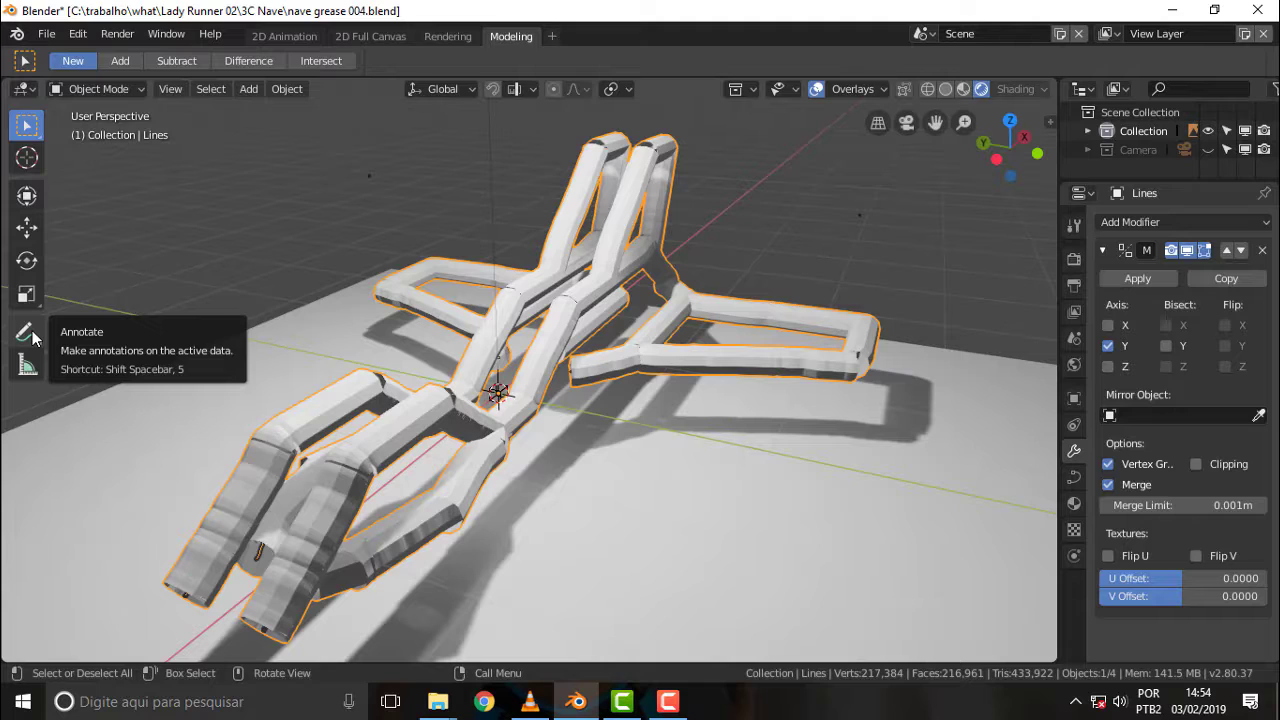
{"action": "left_click", "coordinate": [455, 93]}
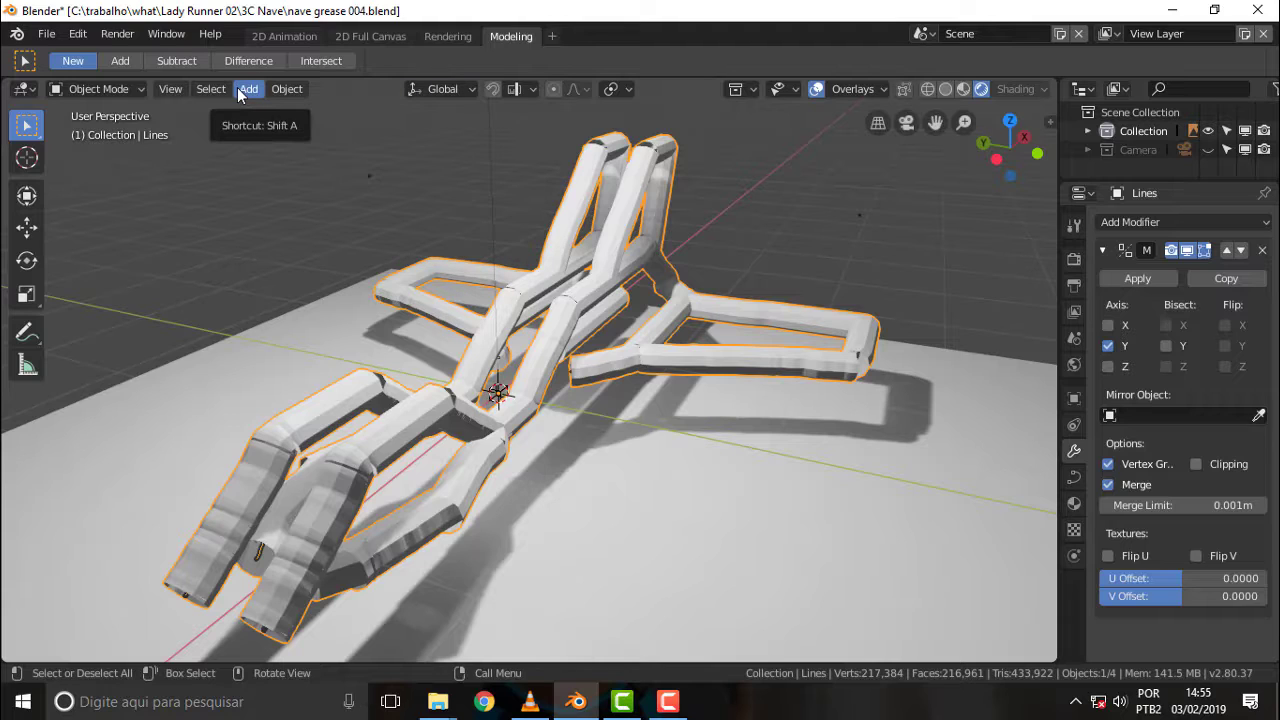
Draw a blue annotation stroke along an upper tube, then orbit to a low side-on view.
{"action": "left_click", "coordinate": [29, 336]}
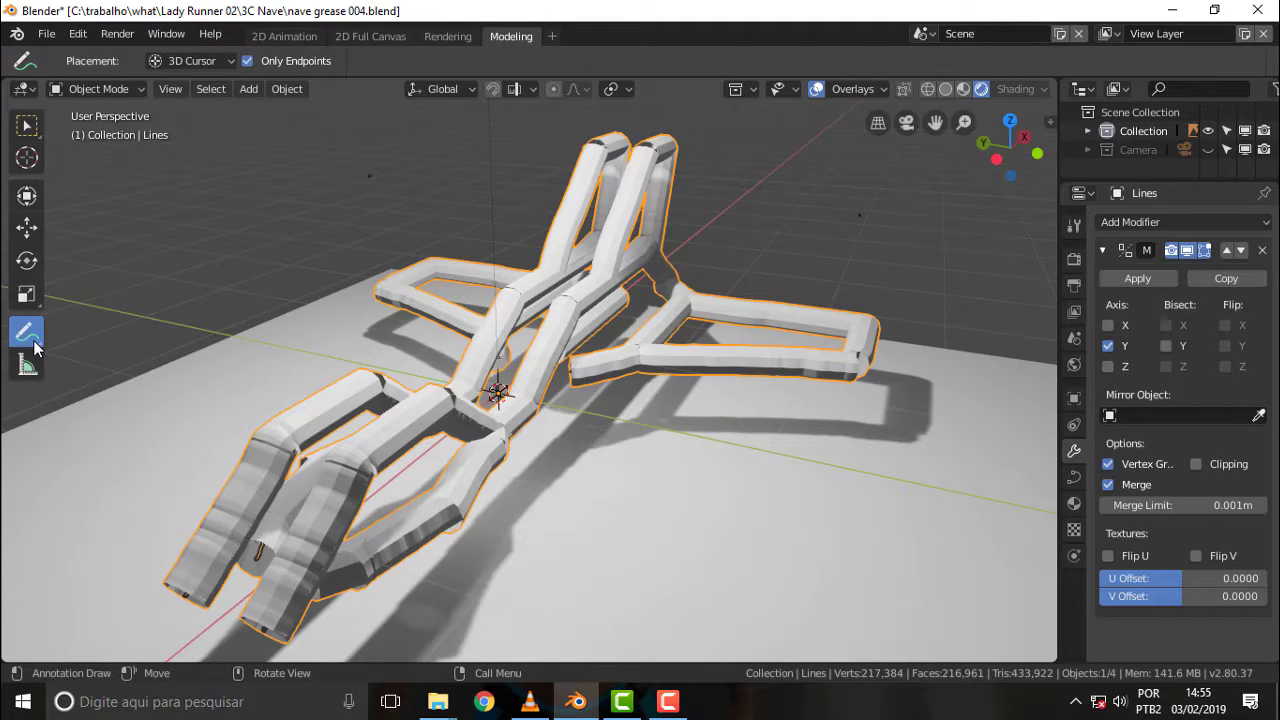
{"action": "left_click", "coordinate": [288, 92]}
{"action": "left_click_drag", "start_coordinate": [628, 190], "coordinate": [577, 318]}
{"action": "mouse_move", "coordinate": [866, 228]}
{"action": "middle_mouse_down"}
{"action": "mouse_move", "coordinate": [801, 232]}
{"action": "mouse_move", "coordinate": [665, 297]}
{"action": "middle_mouse_up"}
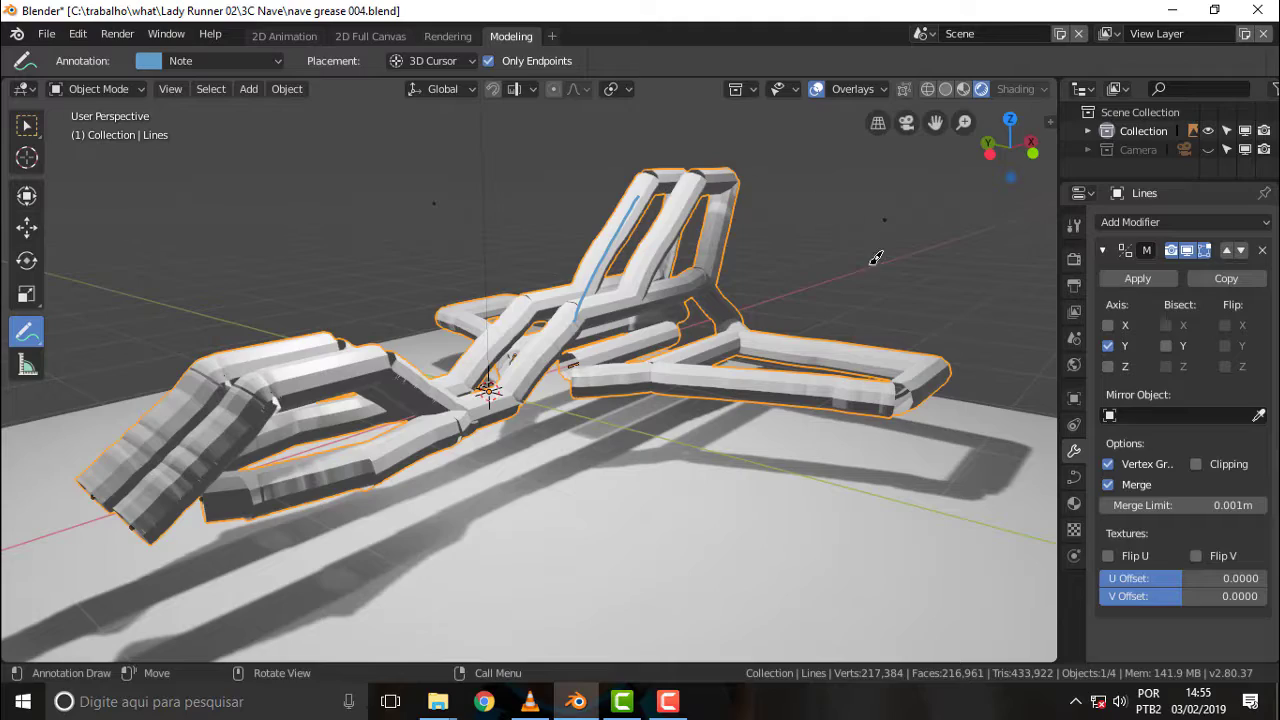
{"action": "middle_click_drag", "start_coordinate": [860, 241], "coordinate": [758, 226]}
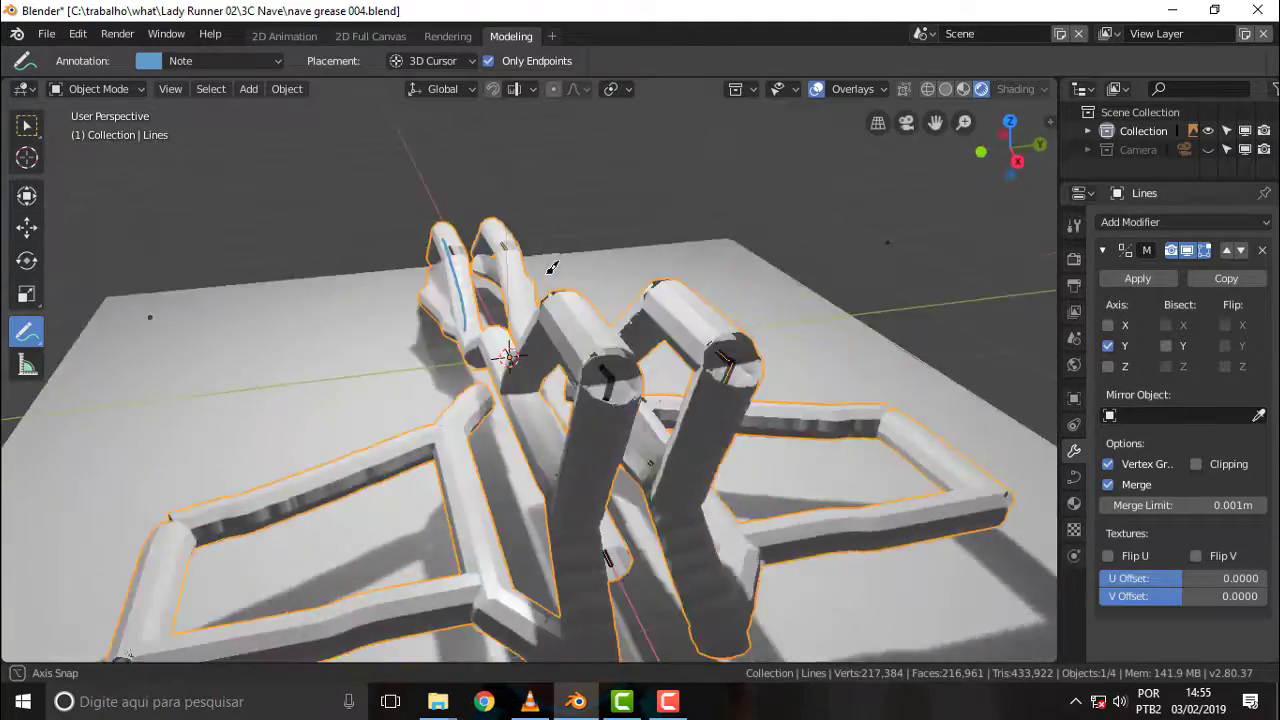